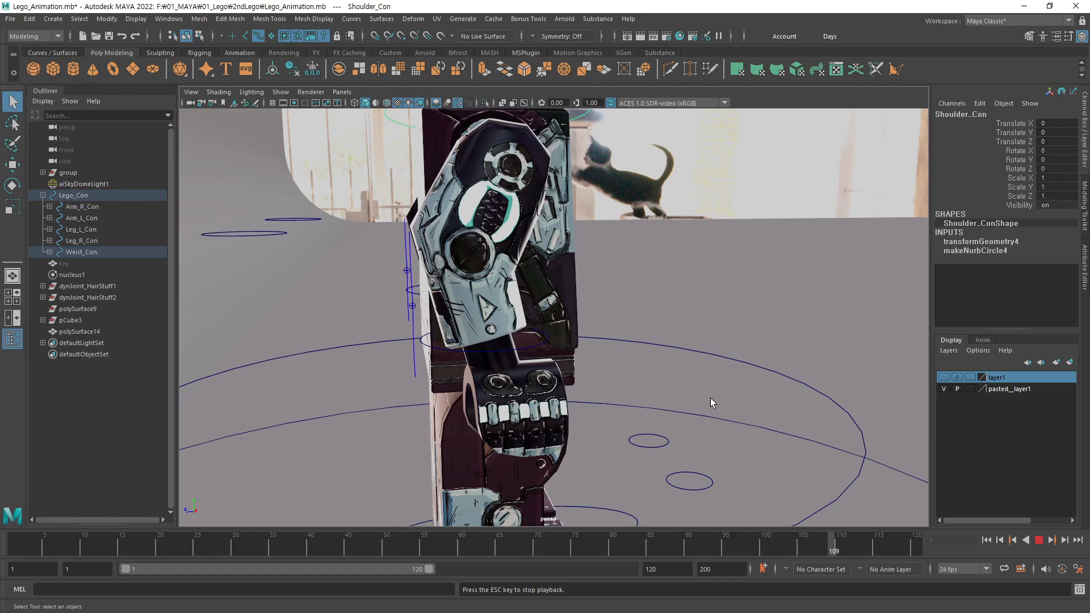
# Step: Stop the playback, return the timeline to frame 1 and bring the front of the Lego character into view
pyautogui.click(1038, 541)
pyautogui.click(986, 541)
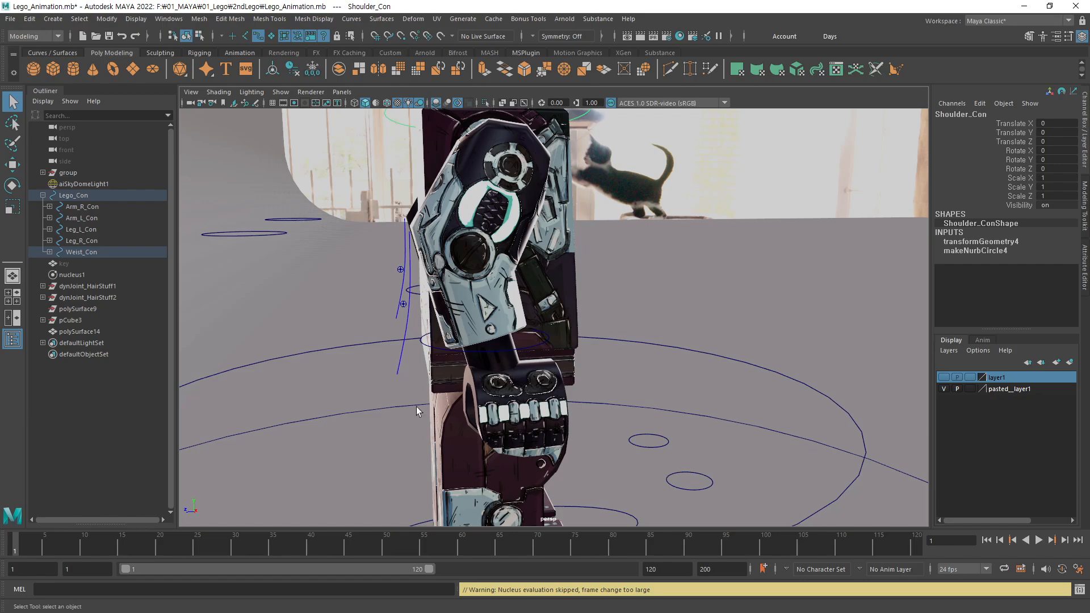
pyautogui.keyDown('alt'); pyautogui.moveTo(594, 365); pyautogui.dragTo(652, 384, button='middle'); pyautogui.keyUp('alt')
pyautogui.keyDown('alt'); pyautogui.moveTo(653, 385); pyautogui.dragTo(448, 417, button='right'); pyautogui.keyUp('alt')
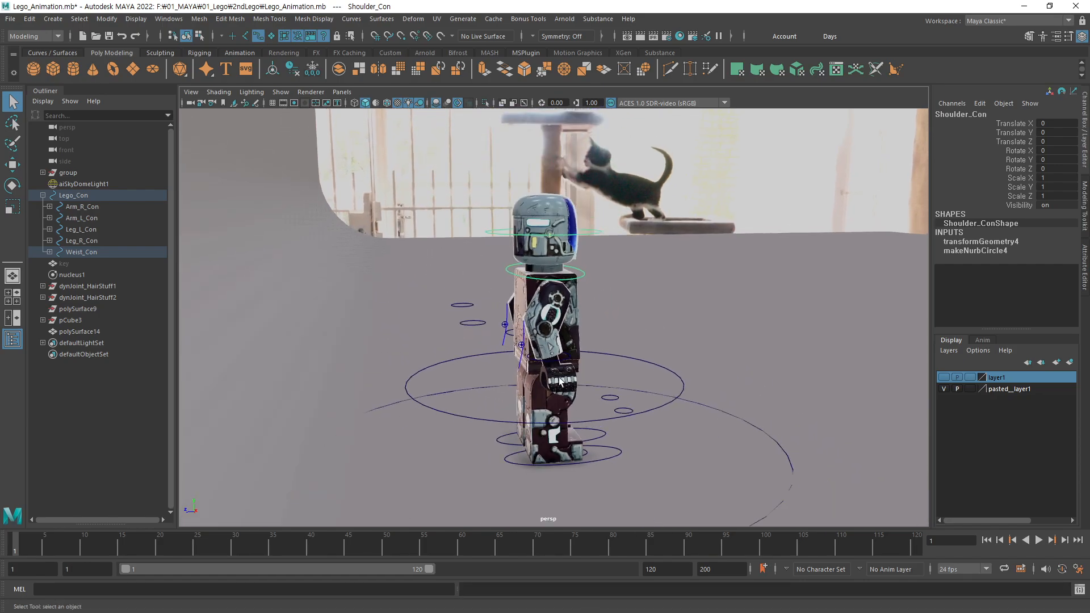
pyautogui.keyDown('alt'); pyautogui.moveTo(568, 375); pyautogui.dragTo(489, 386); pyautogui.keyUp('alt')
pyautogui.keyDown('alt'); pyautogui.moveTo(551, 369); pyautogui.dragTo(639, 353, button='right'); pyautogui.keyUp('alt')
pyautogui.moveTo(639, 352)
pyautogui.keyDown('alt'); pyautogui.mouseDown()
pyautogui.moveTo(638, 341)
pyautogui.moveTo(638, 357)
pyautogui.mouseUp(); pyautogui.keyUp('alt')
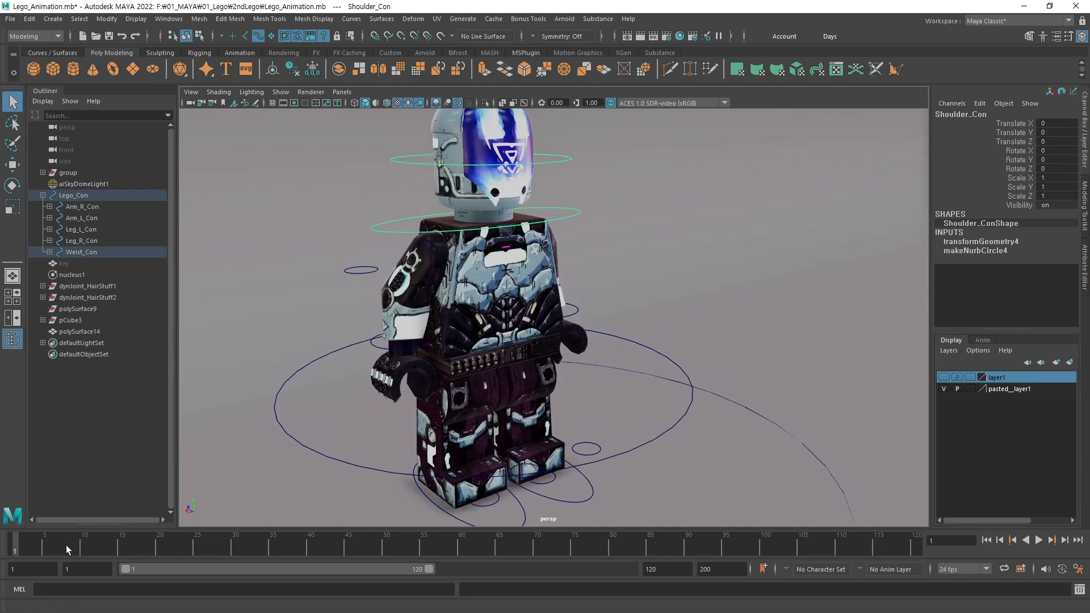
pyautogui.moveTo(67, 545); pyautogui.dragTo(15, 557)
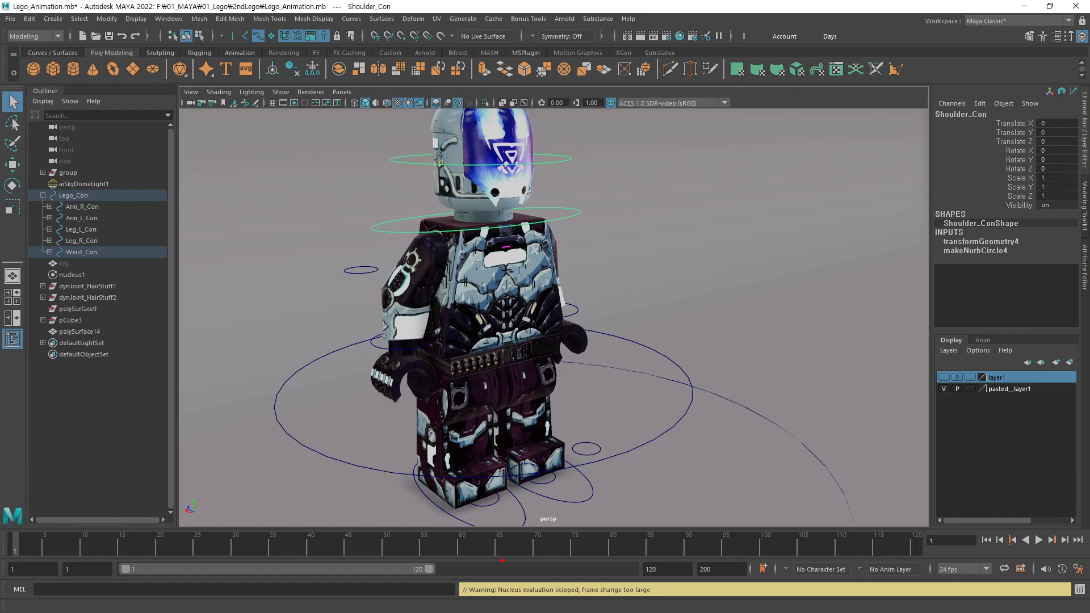
pyautogui.moveTo(532, 575)
pyautogui.mouseDown()
pyautogui.moveTo(316, 604)
pyautogui.moveTo(572, 556)
pyautogui.moveTo(548, 596)
pyautogui.mouseUp()
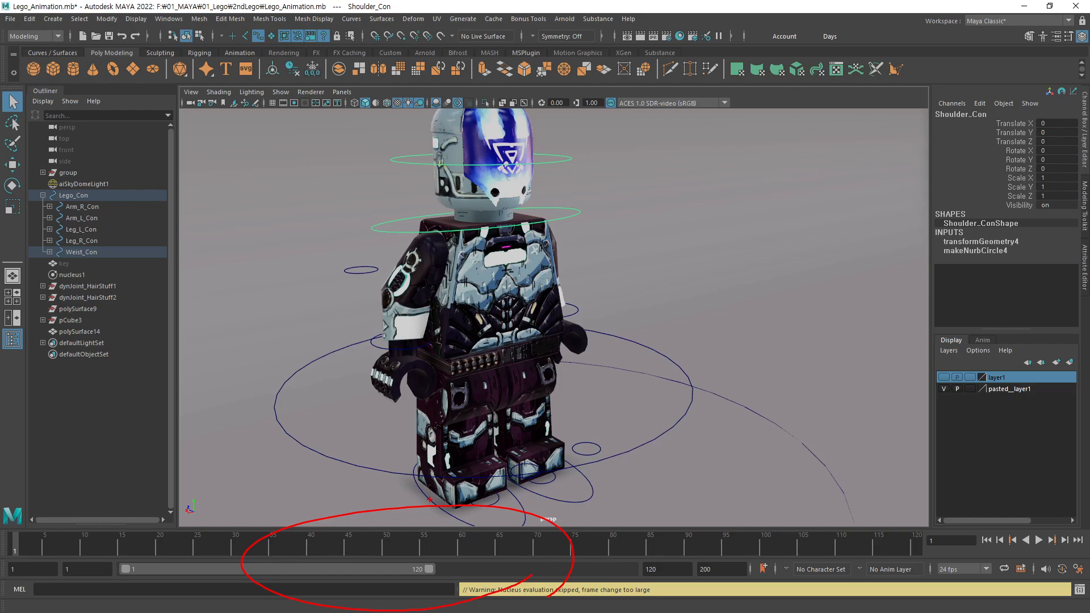
pyautogui.moveTo(678, 508)
pyautogui.mouseDown()
pyautogui.moveTo(709, 528)
pyautogui.moveTo(737, 526)
pyautogui.moveTo(815, 499)
pyautogui.moveTo(853, 473)
pyautogui.moveTo(907, 486)
pyautogui.mouseUp()
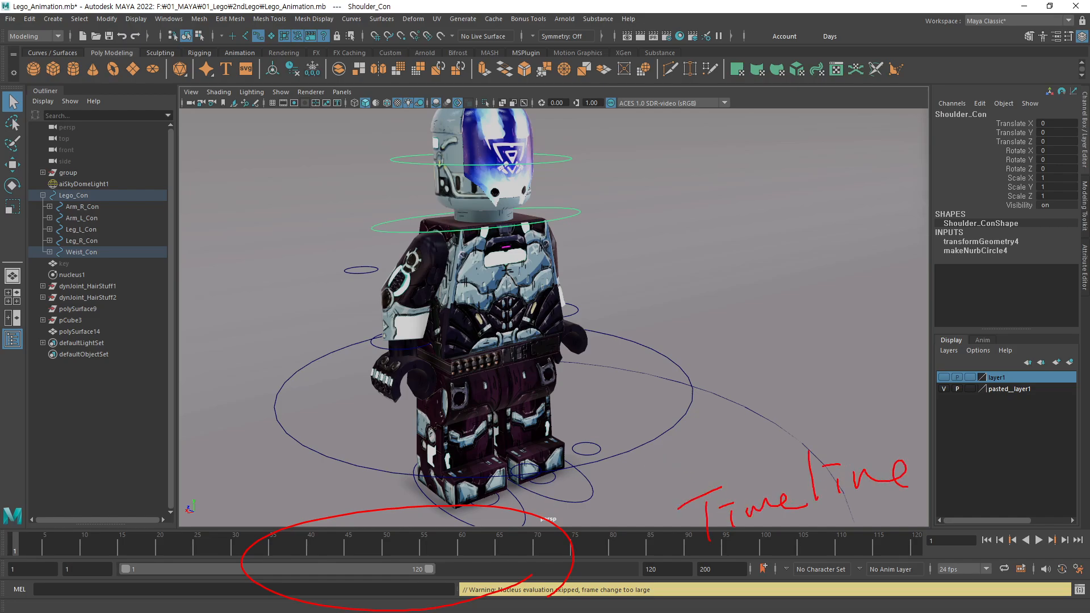
pyautogui.moveTo(1009, 46); pyautogui.dragTo(1022, 6)
pyautogui.moveTo(719, 195); pyautogui.dragTo(709, 264)
pyautogui.moveTo(716, 199)
pyautogui.mouseDown()
pyautogui.moveTo(729, 211)
pyautogui.moveTo(716, 241)
pyautogui.mouseUp()
pyautogui.moveTo(743, 215)
pyautogui.mouseDown()
pyautogui.moveTo(751, 232)
pyautogui.moveTo(768, 216)
pyautogui.mouseUp()
pyautogui.moveTo(781, 210); pyautogui.dragTo(782, 224)
pyautogui.moveTo(768, 197); pyautogui.dragTo(778, 195)
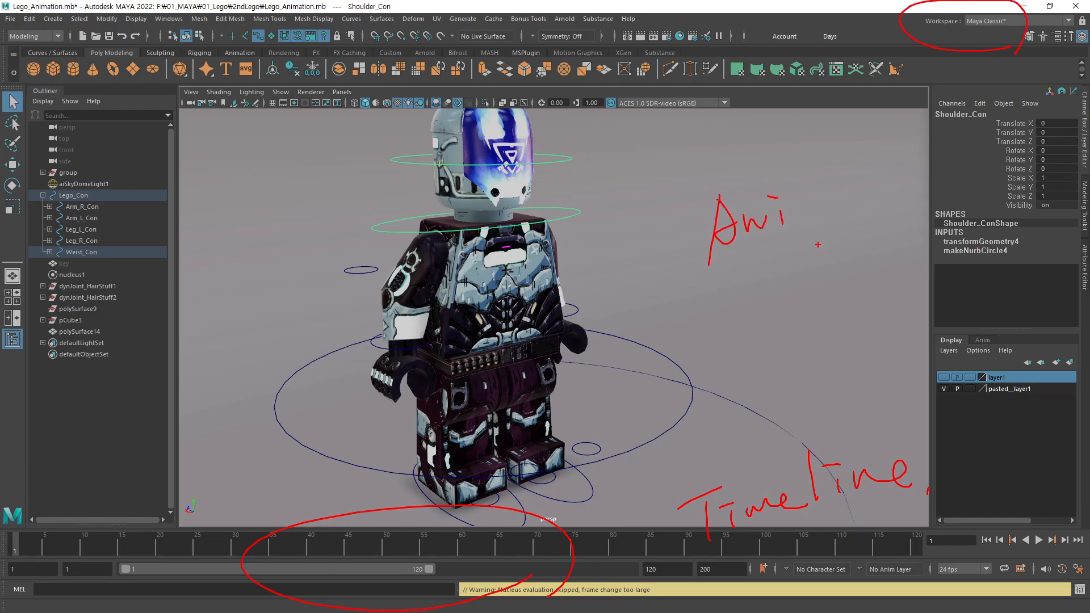
pyautogui.moveTo(873, 170)
pyautogui.mouseDown()
pyautogui.moveTo(850, 215)
pyautogui.moveTo(865, 210)
pyautogui.mouseUp()
pyautogui.moveTo(658, 326); pyautogui.dragTo(867, 266)
pyautogui.moveTo(827, 262); pyautogui.dragTo(851, 301)
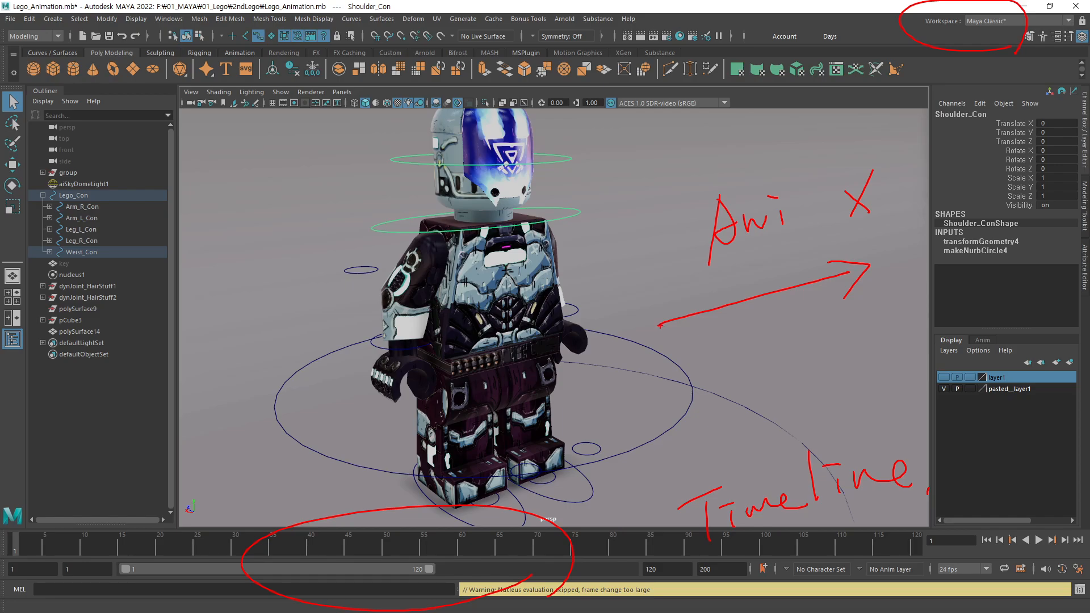
pyautogui.moveTo(659, 326)
pyautogui.mouseDown()
pyautogui.moveTo(873, 261)
pyautogui.moveTo(845, 297)
pyautogui.mouseUp()
pyautogui.moveTo(689, 401)
pyautogui.mouseDown()
pyautogui.moveTo(749, 382)
pyautogui.moveTo(821, 329)
pyautogui.moveTo(840, 293)
pyautogui.moveTo(848, 317)
pyautogui.mouseUp()
pyautogui.moveTo(702, 358)
pyautogui.mouseDown()
pyautogui.moveTo(815, 364)
pyautogui.moveTo(893, 407)
pyautogui.mouseUp()
pyautogui.moveTo(893, 408); pyautogui.dragTo(829, 407)
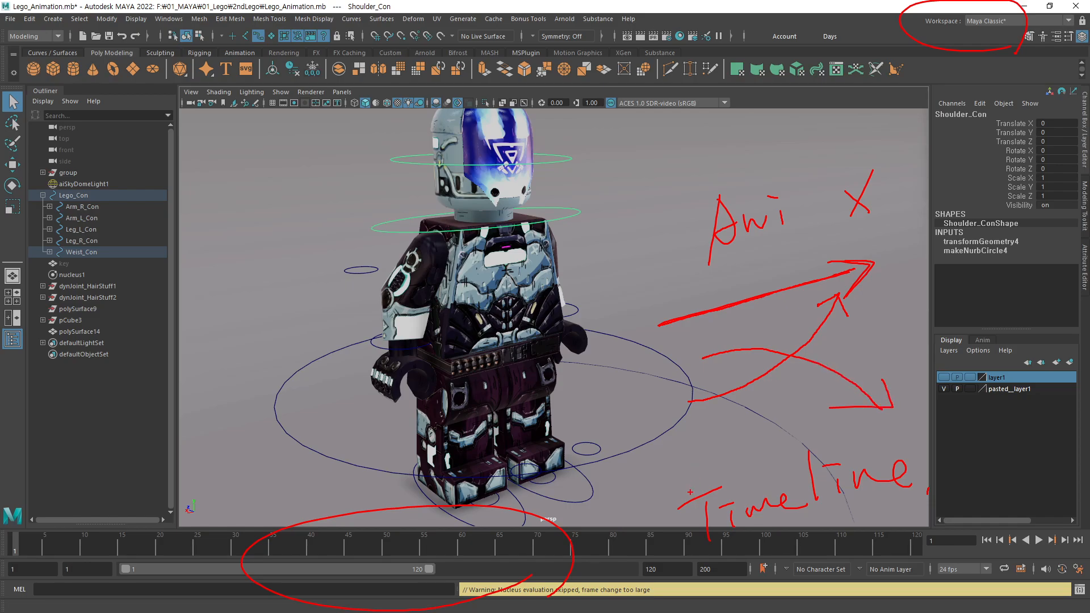
pyautogui.hotkey('ctrl', 'z')
pyautogui.hotkey('ctrl', 'z')
pyautogui.moveTo(693, 328)
pyautogui.mouseDown()
pyautogui.moveTo(741, 378)
pyautogui.moveTo(868, 394)
pyautogui.moveTo(823, 428)
pyautogui.mouseUp()
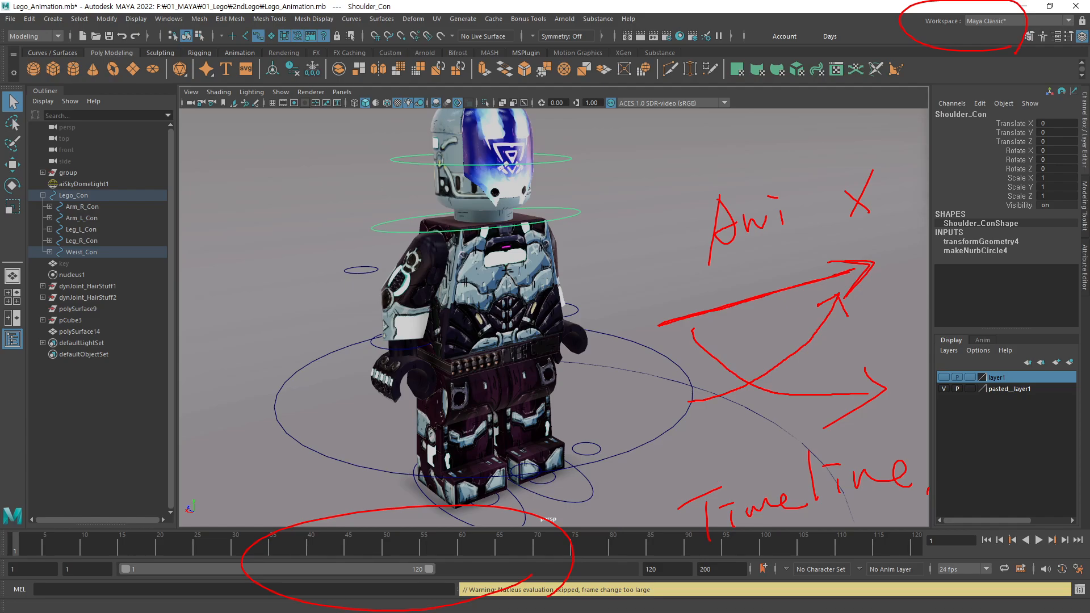
pyautogui.moveTo(211, 199)
pyautogui.mouseDown()
pyautogui.moveTo(184, 156)
pyautogui.moveTo(241, 162)
pyautogui.moveTo(352, 388)
pyautogui.moveTo(625, 311)
pyautogui.moveTo(798, 376)
pyautogui.mouseUp()
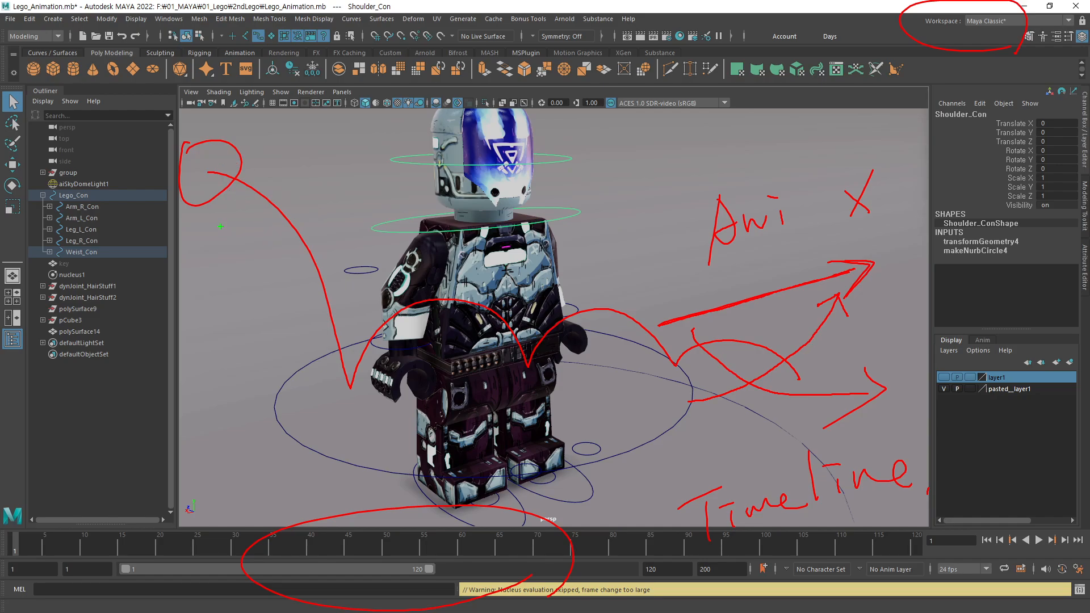
pyautogui.moveTo(221, 227); pyautogui.dragTo(314, 331)
pyautogui.moveTo(314, 330); pyautogui.dragTo(323, 305)
pyautogui.moveTo(258, 154)
pyautogui.mouseDown()
pyautogui.moveTo(276, 185)
pyautogui.moveTo(298, 149)
pyautogui.mouseUp()
pyautogui.moveTo(293, 137)
pyautogui.mouseDown()
pyautogui.moveTo(300, 170)
pyautogui.moveTo(320, 165)
pyautogui.mouseUp()
pyautogui.moveTo(358, 113); pyautogui.dragTo(368, 146)
pyautogui.moveTo(396, 104)
pyautogui.mouseDown()
pyautogui.moveTo(383, 140)
pyautogui.moveTo(436, 108)
pyautogui.mouseUp()
pyautogui.moveTo(325, 392); pyautogui.dragTo(423, 380)
pyautogui.moveTo(389, 345)
pyautogui.mouseDown()
pyautogui.moveTo(372, 387)
pyautogui.moveTo(398, 339)
pyautogui.moveTo(387, 375)
pyautogui.mouseUp()
pyautogui.moveTo(363, 403); pyautogui.dragTo(369, 427)
pyautogui.moveTo(388, 415)
pyautogui.mouseDown()
pyautogui.moveTo(372, 424)
pyautogui.moveTo(389, 425)
pyautogui.mouseUp()
pyautogui.moveTo(392, 394)
pyautogui.mouseDown()
pyautogui.moveTo(406, 418)
pyautogui.moveTo(415, 394)
pyautogui.mouseUp()
pyautogui.moveTo(407, 257)
pyautogui.mouseDown()
pyautogui.moveTo(416, 283)
pyautogui.moveTo(442, 272)
pyautogui.moveTo(438, 310)
pyautogui.mouseUp()
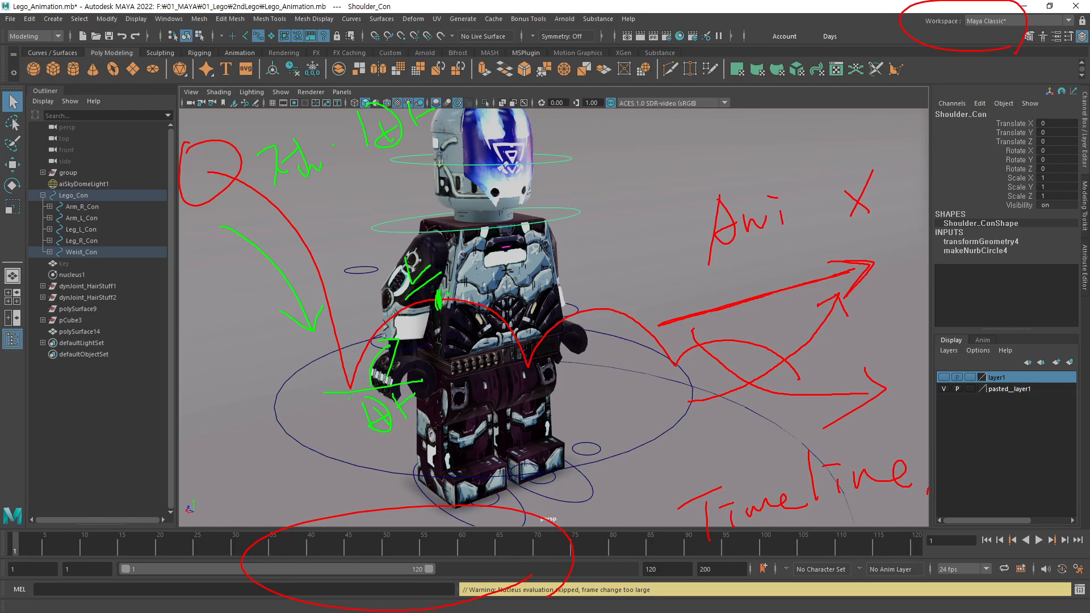
pyautogui.moveTo(450, 259)
pyautogui.mouseDown()
pyautogui.moveTo(458, 284)
pyautogui.moveTo(485, 274)
pyautogui.mouseUp()
pyautogui.moveTo(495, 381)
pyautogui.mouseDown()
pyautogui.moveTo(506, 409)
pyautogui.moveTo(523, 378)
pyautogui.moveTo(554, 372)
pyautogui.mouseUp()
pyautogui.moveTo(483, 334)
pyautogui.mouseDown()
pyautogui.moveTo(498, 347)
pyautogui.moveTo(519, 339)
pyautogui.mouseUp()
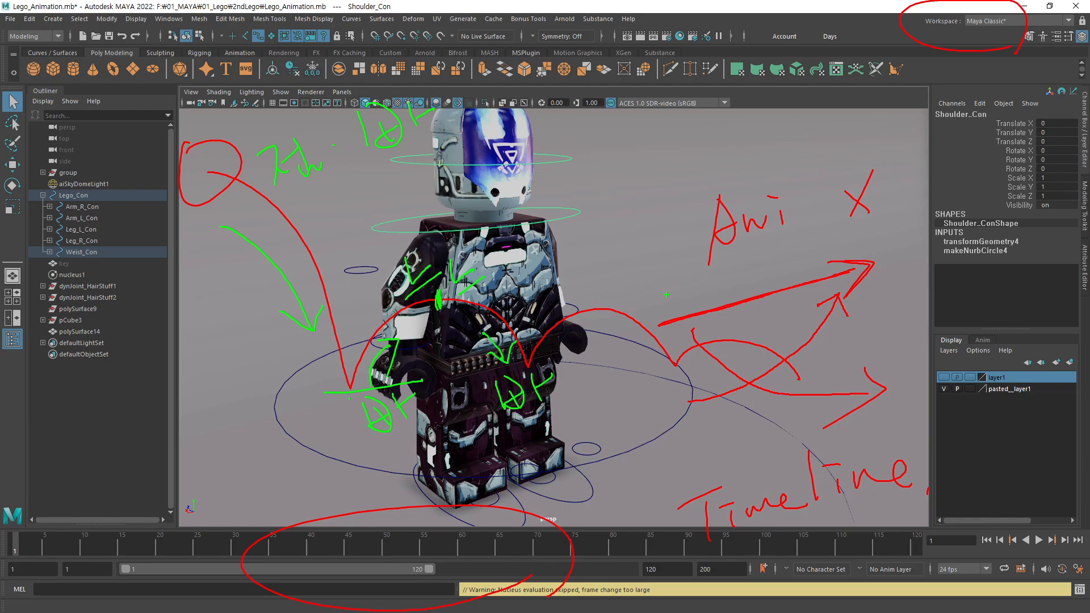
pyautogui.moveTo(554, 366); pyautogui.dragTo(567, 336)
pyautogui.moveTo(591, 277)
pyautogui.mouseDown()
pyautogui.moveTo(665, 335)
pyautogui.moveTo(673, 328)
pyautogui.mouseUp()
pyautogui.moveTo(661, 368)
pyautogui.mouseDown()
pyautogui.moveTo(656, 398)
pyautogui.moveTo(667, 375)
pyautogui.moveTo(674, 395)
pyautogui.mouseUp()
pyautogui.moveTo(693, 373); pyautogui.dragTo(692, 389)
pyautogui.moveTo(686, 382); pyautogui.dragTo(701, 377)
pyautogui.moveTo(638, 135); pyautogui.dragTo(653, 142)
pyautogui.moveTo(630, 192); pyautogui.dragTo(616, 292)
pyautogui.moveTo(631, 255); pyautogui.dragTo(648, 291)
pyautogui.moveTo(624, 188)
pyautogui.mouseDown()
pyautogui.moveTo(613, 238)
pyautogui.moveTo(646, 233)
pyautogui.mouseUp()
pyautogui.moveTo(745, 98)
pyautogui.mouseDown()
pyautogui.moveTo(728, 105)
pyautogui.moveTo(707, 164)
pyautogui.moveTo(704, 217)
pyautogui.moveTo(691, 212)
pyautogui.mouseUp()
pyautogui.moveTo(717, 142)
pyautogui.mouseDown()
pyautogui.moveTo(694, 151)
pyautogui.moveTo(692, 174)
pyautogui.moveTo(743, 172)
pyautogui.mouseUp()
pyautogui.moveTo(854, 37)
pyautogui.mouseDown()
pyautogui.moveTo(851, 84)
pyautogui.moveTo(856, 36)
pyautogui.mouseUp()
pyautogui.moveTo(848, 85)
pyautogui.mouseDown()
pyautogui.moveTo(833, 119)
pyautogui.moveTo(889, 59)
pyautogui.moveTo(797, 111)
pyautogui.moveTo(826, 133)
pyautogui.moveTo(824, 198)
pyautogui.mouseUp()
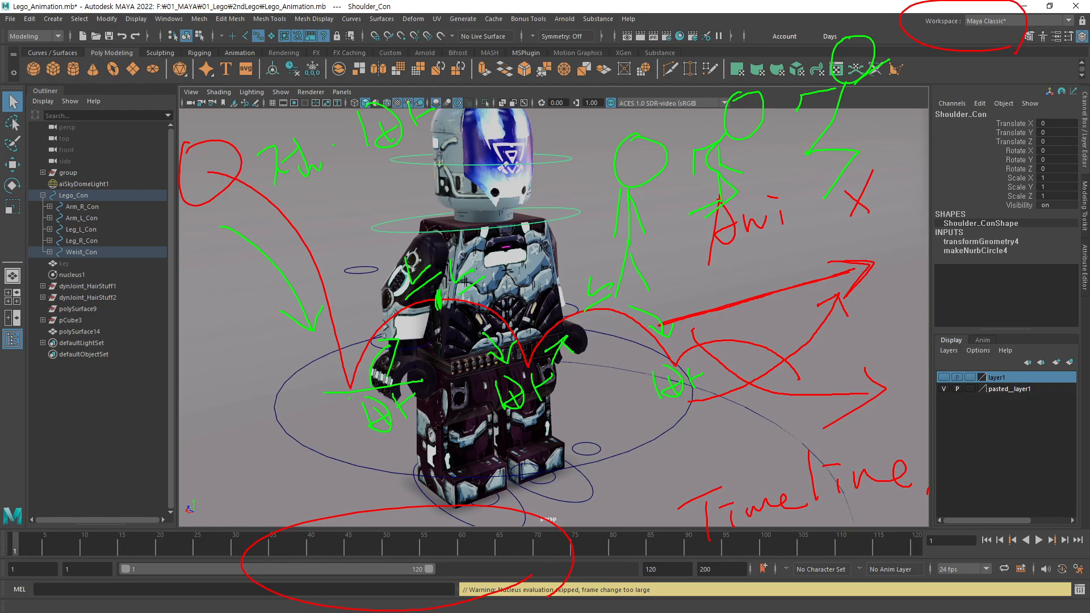
pyautogui.moveTo(807, 151)
pyautogui.mouseDown()
pyautogui.moveTo(738, 209)
pyautogui.moveTo(745, 245)
pyautogui.mouseUp()
pyautogui.moveTo(780, 212); pyautogui.dragTo(743, 266)
pyautogui.moveTo(704, 64); pyautogui.dragTo(707, 119)
pyautogui.moveTo(696, 104)
pyautogui.mouseDown()
pyautogui.moveTo(709, 121)
pyautogui.moveTo(723, 98)
pyautogui.mouseUp()
pyautogui.moveTo(823, 32)
pyautogui.mouseDown()
pyautogui.moveTo(787, 72)
pyautogui.moveTo(827, 57)
pyautogui.mouseUp()
pyautogui.moveTo(977, 113)
pyautogui.mouseDown()
pyautogui.moveTo(945, 79)
pyautogui.moveTo(987, 85)
pyautogui.mouseUp()
pyautogui.moveTo(966, 122)
pyautogui.mouseDown()
pyautogui.moveTo(971, 157)
pyautogui.moveTo(923, 146)
pyautogui.moveTo(910, 202)
pyautogui.mouseUp()
pyautogui.moveTo(972, 156); pyautogui.dragTo(1026, 193)
pyautogui.moveTo(916, 206); pyautogui.dragTo(956, 242)
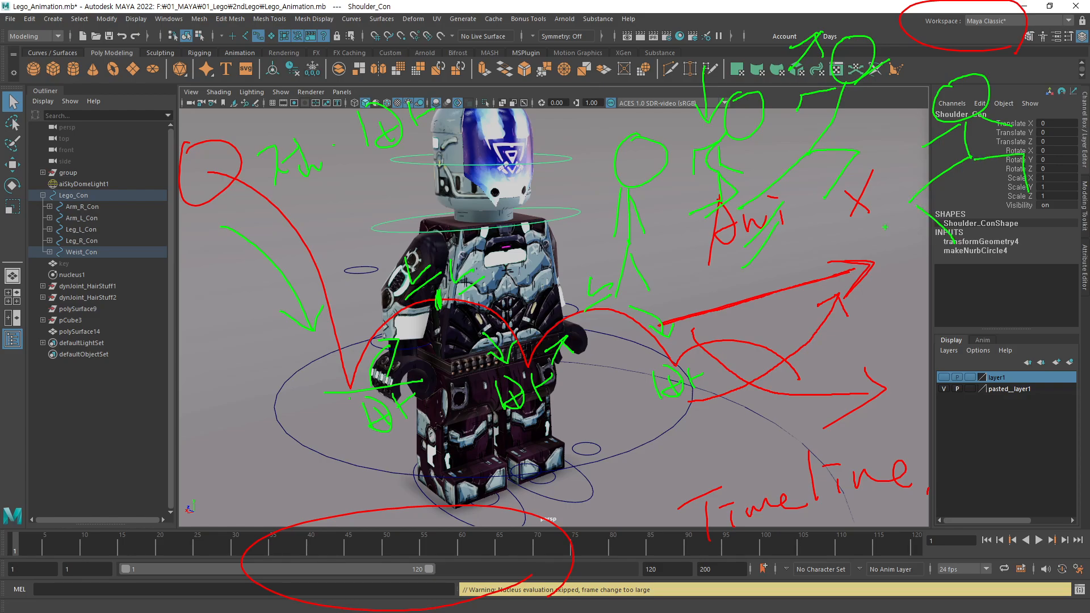
pyautogui.moveTo(892, 228); pyautogui.dragTo(825, 313)
pyautogui.moveTo(875, 271); pyautogui.dragTo(839, 350)
pyautogui.moveTo(968, 244)
pyautogui.mouseDown()
pyautogui.moveTo(1042, 225)
pyautogui.moveTo(1046, 179)
pyautogui.mouseUp()
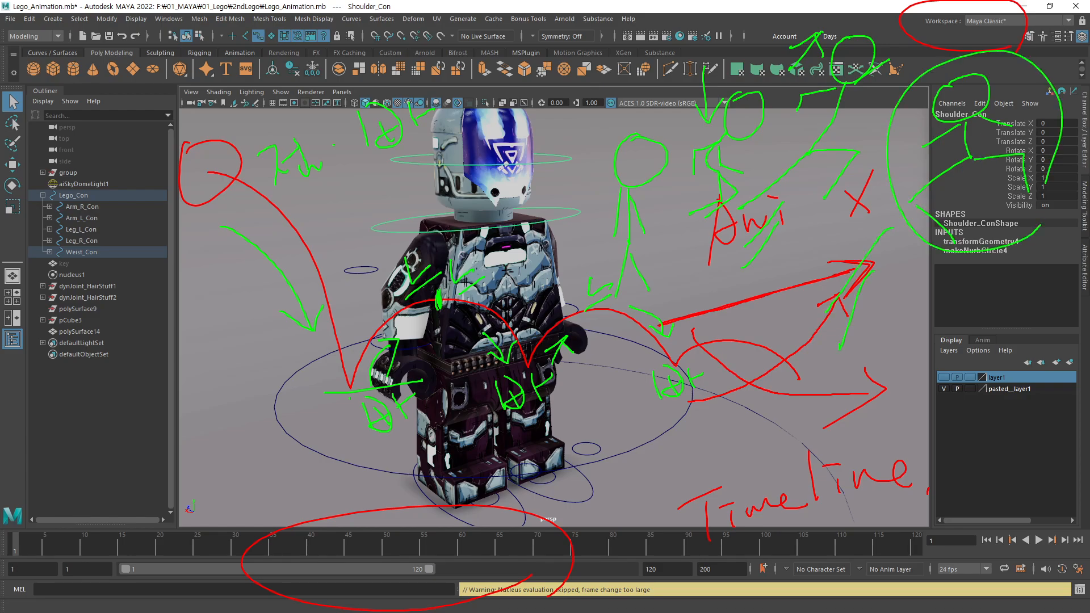
pyautogui.moveTo(766, 369)
pyautogui.mouseDown()
pyautogui.moveTo(876, 224)
pyautogui.moveTo(840, 355)
pyautogui.mouseUp()
pyautogui.moveTo(965, 280); pyautogui.dragTo(973, 409)
pyautogui.moveTo(943, 360); pyautogui.dragTo(1051, 385)
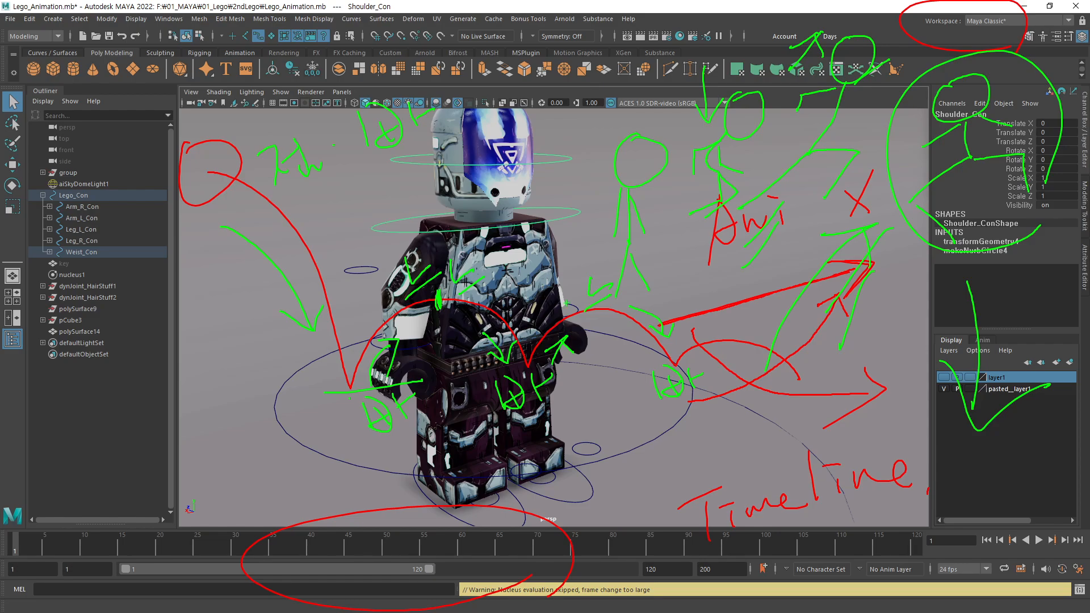
pyautogui.press('Escape')
# Step: Examine the whole Lego character and its control curves from the front, the side and above
pyautogui.keyDown('alt'); pyautogui.moveTo(615, 358); pyautogui.dragTo(678, 340, button='middle'); pyautogui.keyUp('alt')
pyautogui.keyDown('alt'); pyautogui.moveTo(677, 341); pyautogui.dragTo(593, 296, button='right'); pyautogui.keyUp('alt')
pyautogui.keyDown('alt'); pyautogui.moveTo(593, 295); pyautogui.dragTo(554, 298, button='middle'); pyautogui.keyUp('alt')
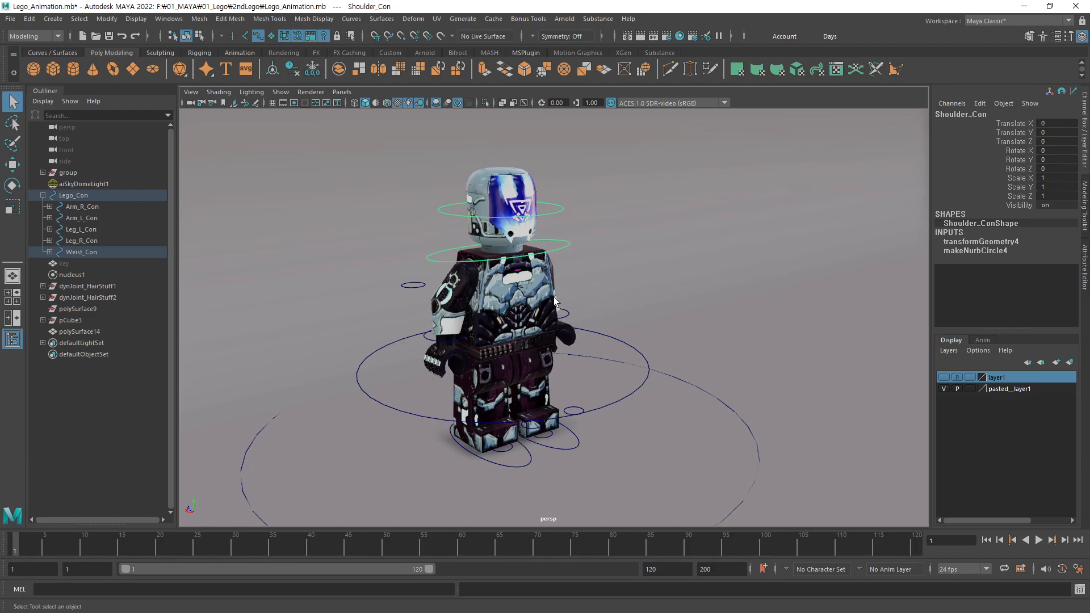
pyautogui.keyDown('alt'); pyautogui.moveTo(602, 368); pyautogui.dragTo(565, 386); pyautogui.keyUp('alt')
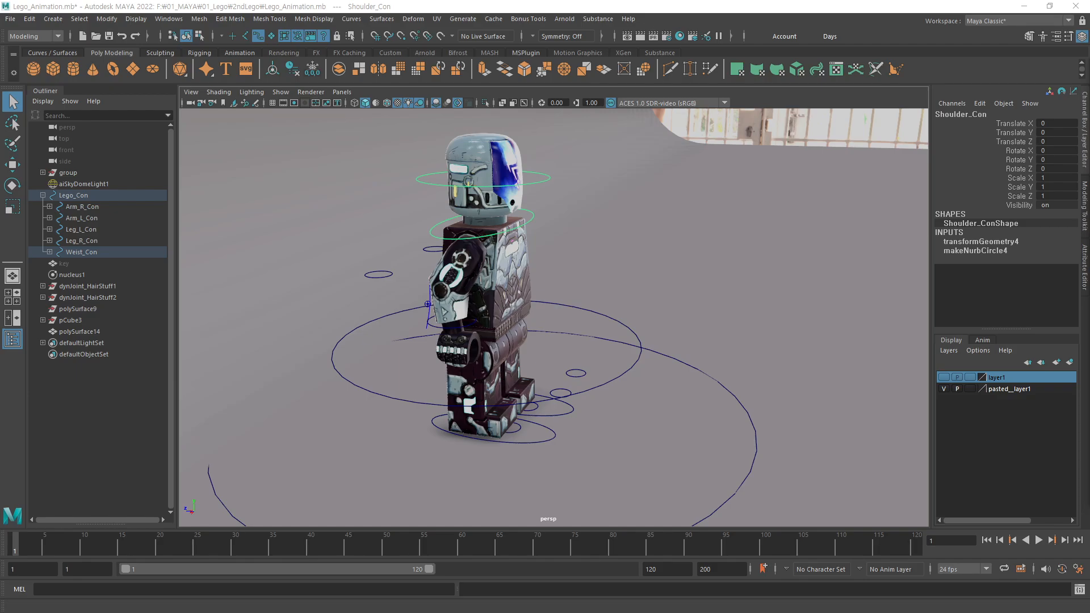
pyautogui.keyDown('alt'); pyautogui.moveTo(577, 344); pyautogui.dragTo(666, 368, button='middle'); pyautogui.keyUp('alt')
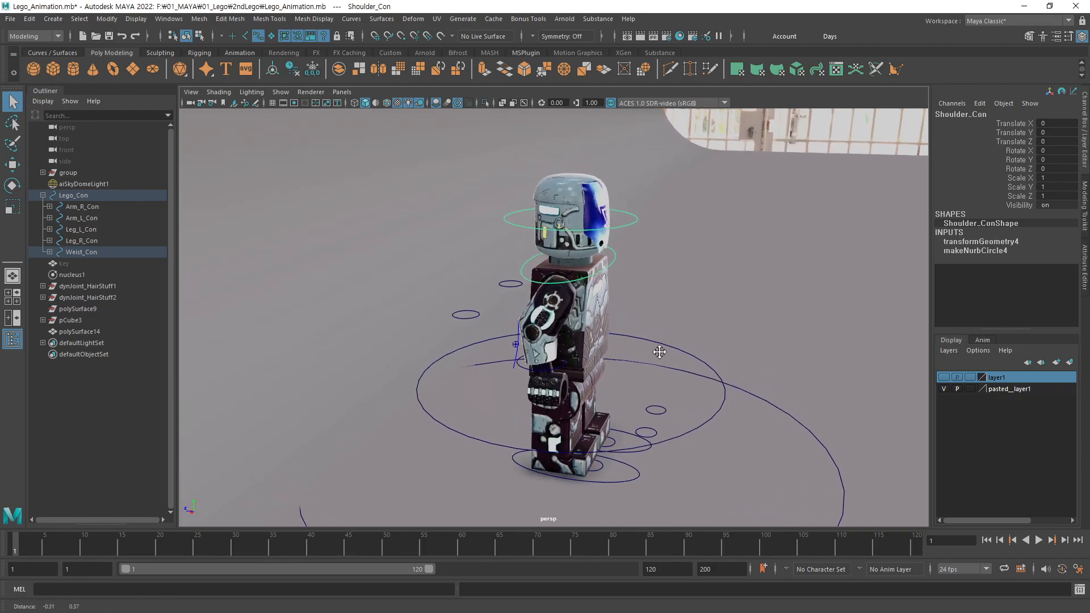
pyautogui.keyDown('alt'); pyautogui.moveTo(659, 353); pyautogui.dragTo(620, 382, button='right'); pyautogui.keyUp('alt')
pyautogui.keyDown('alt'); pyautogui.moveTo(619, 381); pyautogui.dragTo(631, 292); pyautogui.keyUp('alt')
pyautogui.keyDown('alt'); pyautogui.moveTo(629, 305); pyautogui.dragTo(667, 284, button='middle'); pyautogui.keyUp('alt')
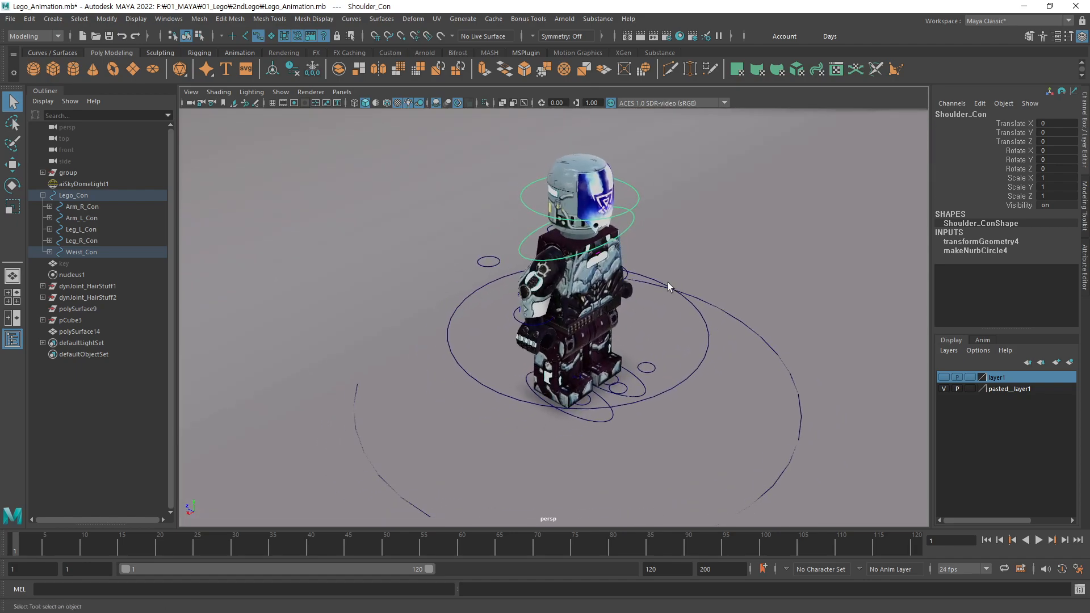
pyautogui.keyDown('alt'); pyautogui.moveTo(651, 346); pyautogui.dragTo(646, 312); pyautogui.keyUp('alt')
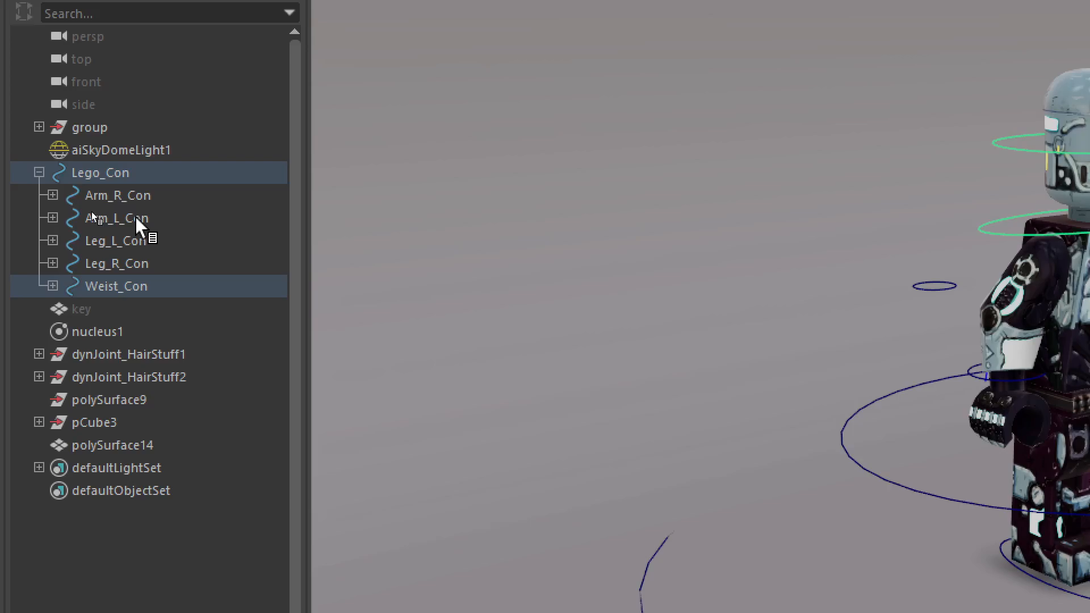
# Step: Go through the arm, leg and Weist_Con controls one after another to check which curves each one selects
pyautogui.click(86, 219)
pyautogui.click(87, 229)
pyautogui.click(140, 260)
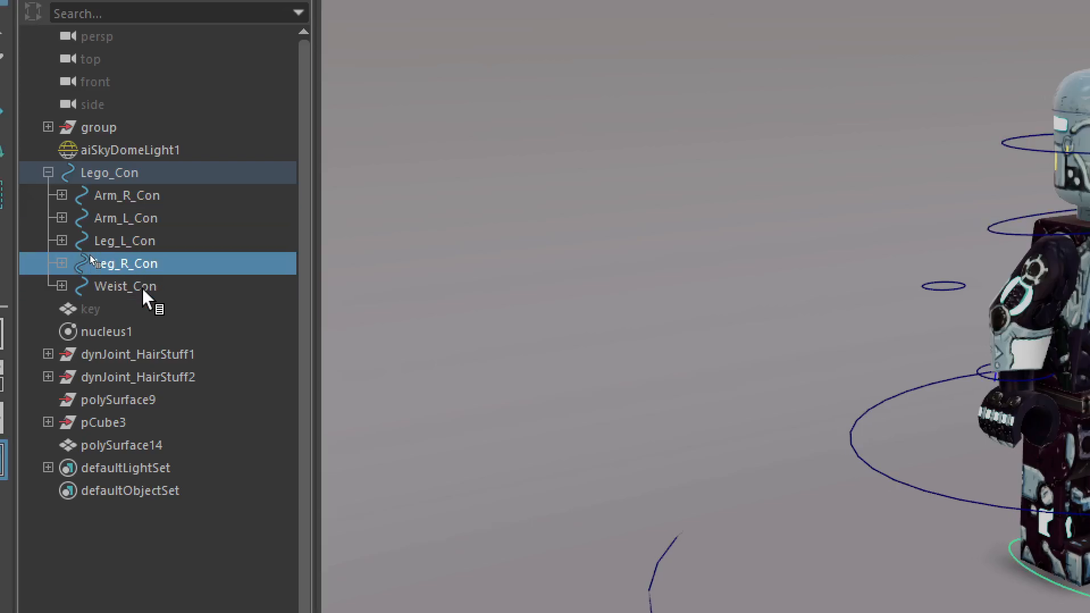
pyautogui.click(147, 291)
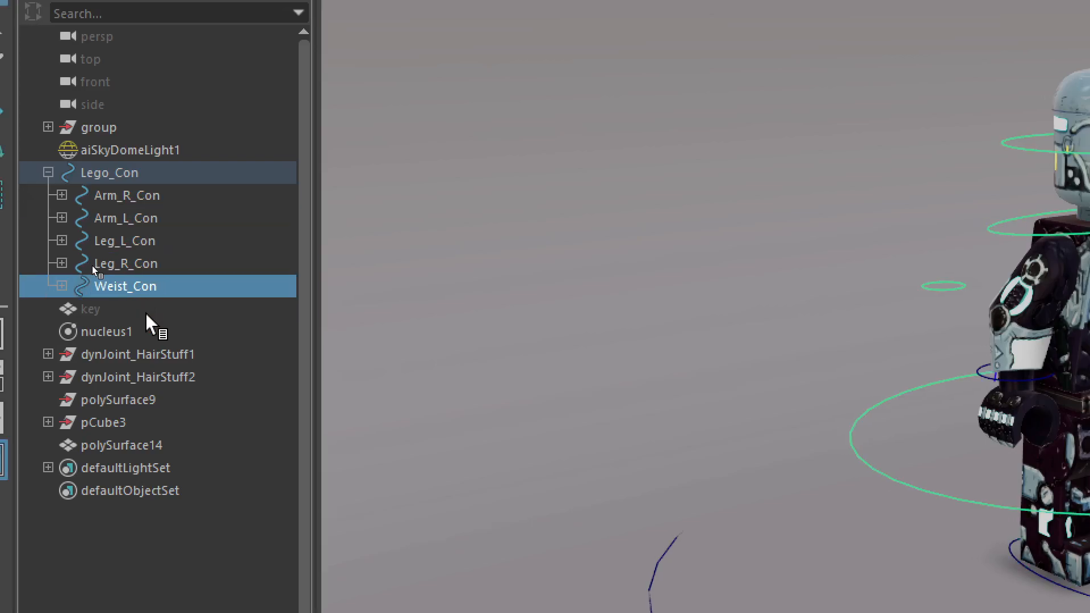
pyautogui.click(149, 264)
pyautogui.click(149, 241)
pyautogui.click(148, 219)
pyautogui.click(143, 196)
pyautogui.click(146, 218)
pyautogui.click(149, 240)
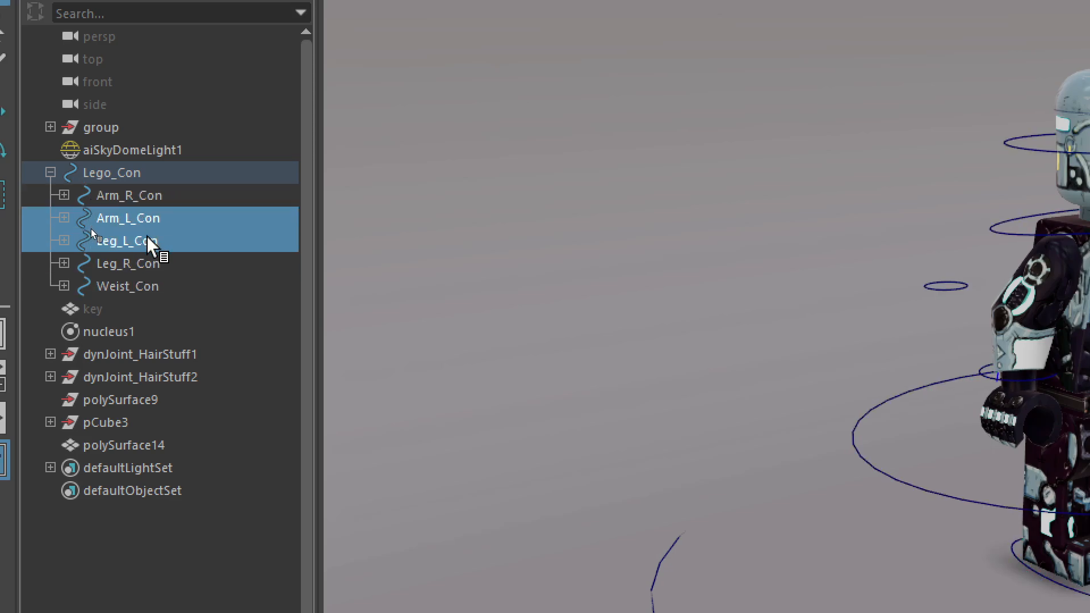
pyautogui.click(149, 263)
pyautogui.click(148, 286)
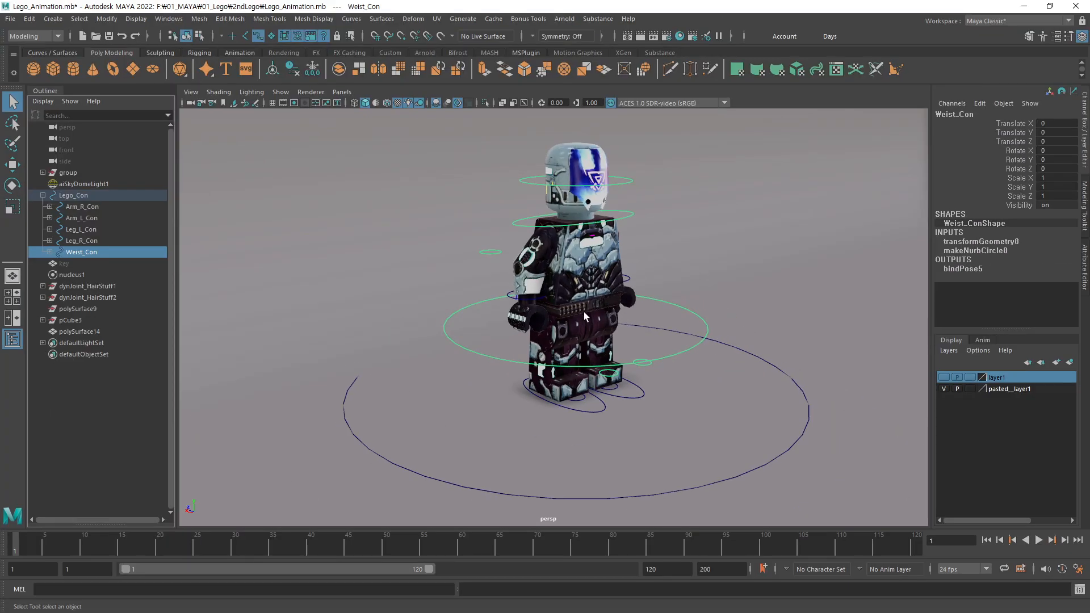
# Step: Switch to the maximized side view and frame the whole character with free space in front of it
pyautogui.moveTo(584, 312)
pyautogui.keyDown('alt'); pyautogui.mouseDown()
pyautogui.moveTo(624, 318)
pyautogui.moveTo(597, 325)
pyautogui.mouseUp(); pyautogui.keyUp('alt')
pyautogui.press('space')
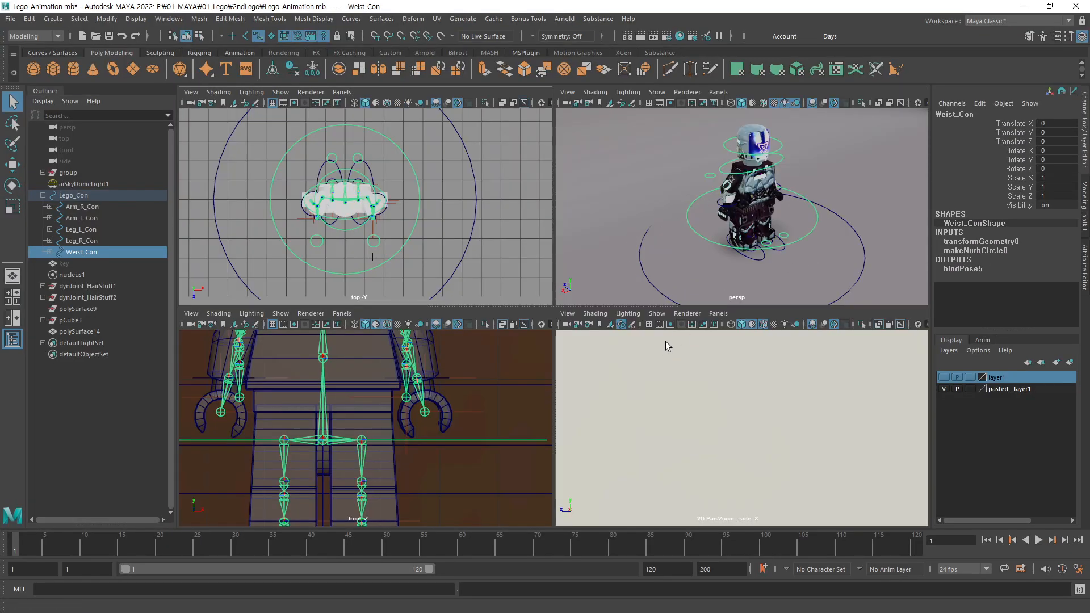
pyautogui.press('space')
pyautogui.press('f')
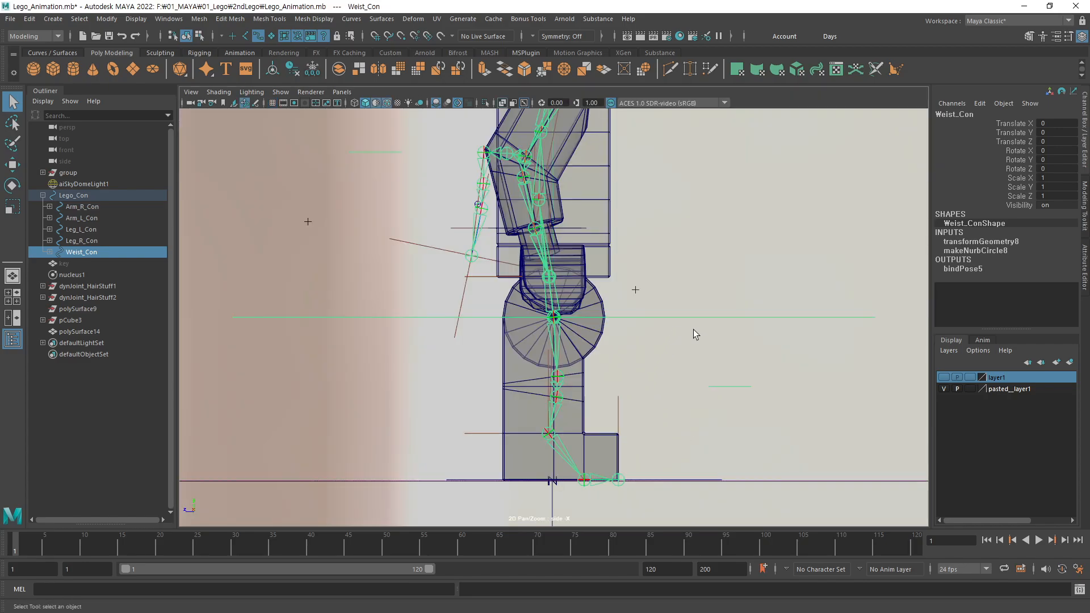
pyautogui.keyDown('alt'); pyautogui.moveTo(708, 326); pyautogui.dragTo(686, 404, button='middle'); pyautogui.keyUp('alt')
pyautogui.keyDown('alt'); pyautogui.moveTo(686, 404); pyautogui.dragTo(588, 394, button='right'); pyautogui.keyUp('alt')
pyautogui.keyDown('alt'); pyautogui.moveTo(637, 382); pyautogui.dragTo(494, 395, button='middle'); pyautogui.keyUp('alt')
pyautogui.keyDown('alt'); pyautogui.moveTo(494, 394); pyautogui.dragTo(514, 382, button='right'); pyautogui.keyUp('alt')
pyautogui.keyDown('alt'); pyautogui.click(517, 380); pyautogui.keyUp('alt')
pyautogui.keyDown('alt'); pyautogui.moveTo(517, 380); pyautogui.dragTo(440, 366, button='middle'); pyautogui.keyUp('alt')
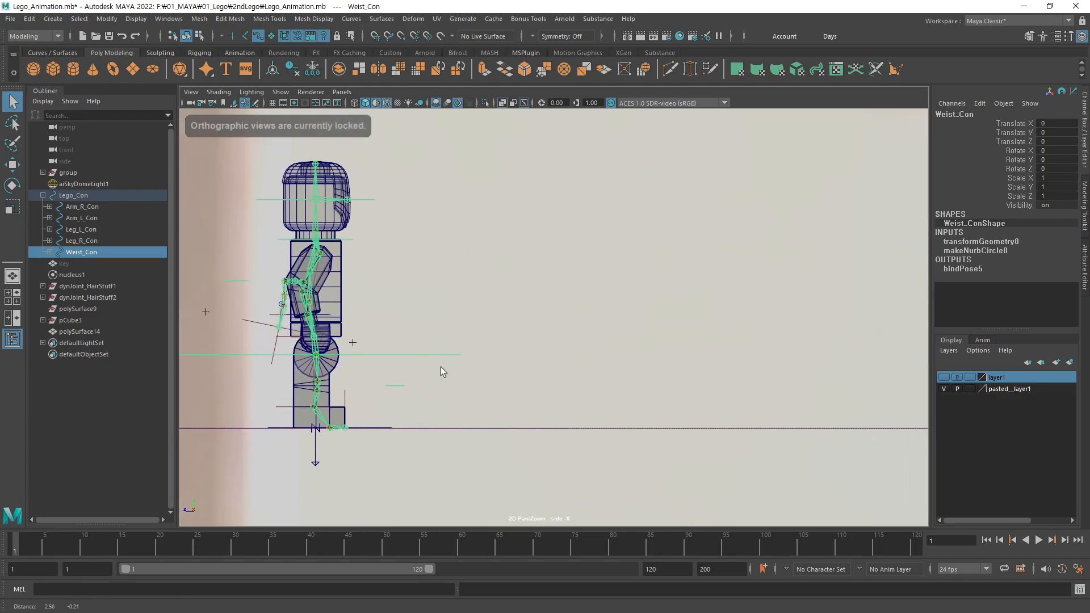
# Step: Hide aiSkyDomeLight1 to clear the background image from the side view
pyautogui.click(605, 429)
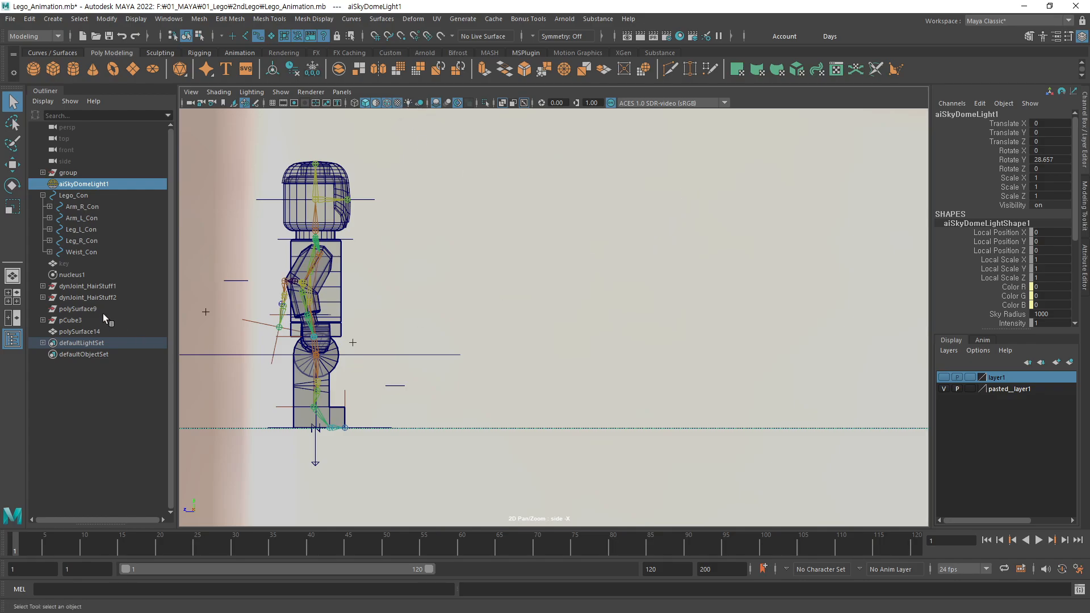
pyautogui.hotkey('ctrl', 'h')
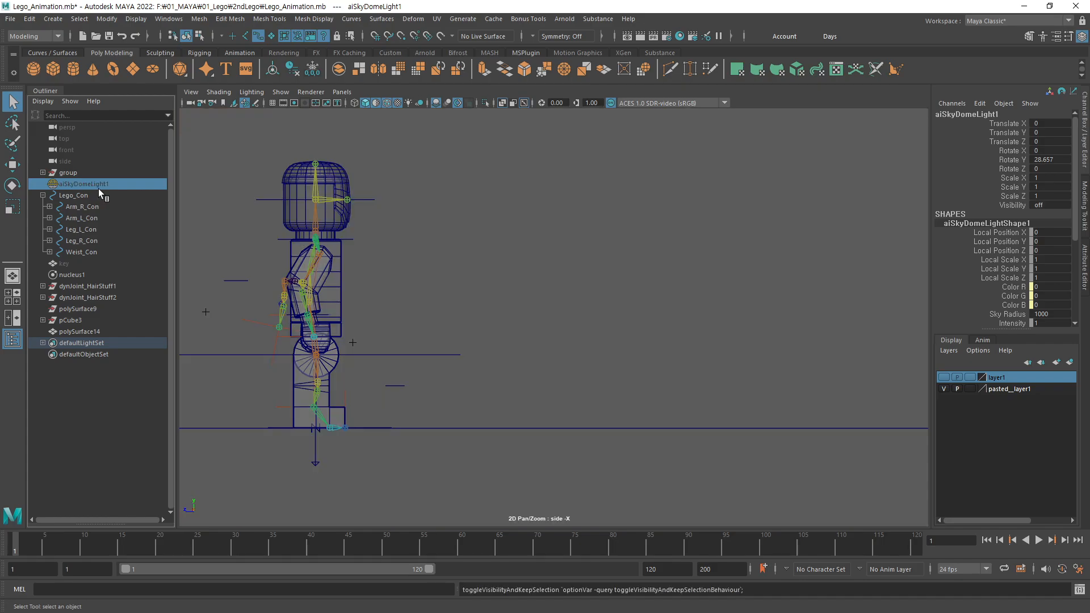
# Step: Turn off X-ray shading and show the grid in the side view
pyautogui.keyDown('alt'); pyautogui.moveTo(385, 307); pyautogui.dragTo(574, 312, button='middle'); pyautogui.keyUp('alt')
pyautogui.keyDown('alt'); pyautogui.moveTo(574, 313); pyautogui.dragTo(722, 282, button='right'); pyautogui.keyUp('alt')
pyautogui.keyDown('alt'); pyautogui.moveTo(722, 281); pyautogui.dragTo(673, 239, button='middle'); pyautogui.keyUp('alt')
pyautogui.click(503, 103)
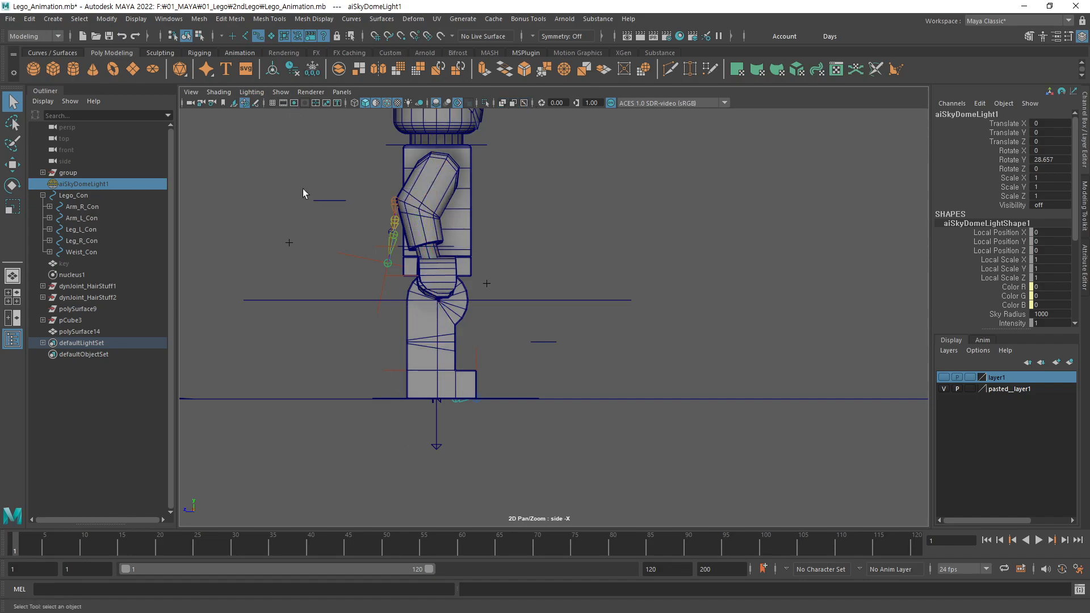
pyautogui.keyDown('alt'); pyautogui.moveTo(759, 358); pyautogui.dragTo(734, 397, button='middle'); pyautogui.keyUp('alt')
pyautogui.keyDown('alt'); pyautogui.moveTo(734, 397); pyautogui.dragTo(713, 399, button='right'); pyautogui.keyUp('alt')
pyautogui.keyDown('alt'); pyautogui.moveTo(713, 399); pyautogui.dragTo(712, 397, button='middle'); pyautogui.keyUp('alt')
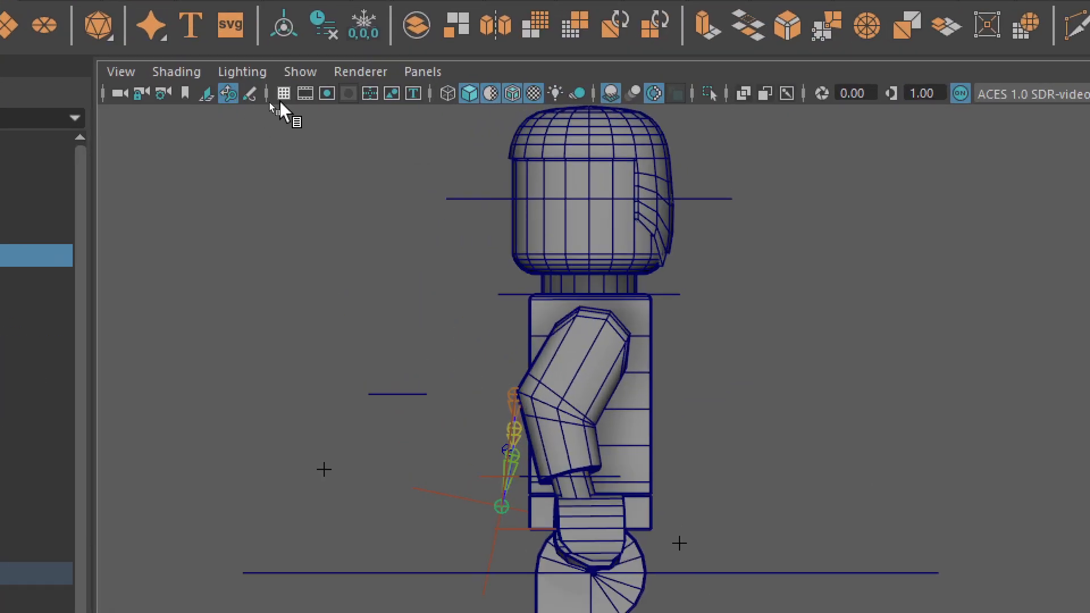
pyautogui.click(283, 93)
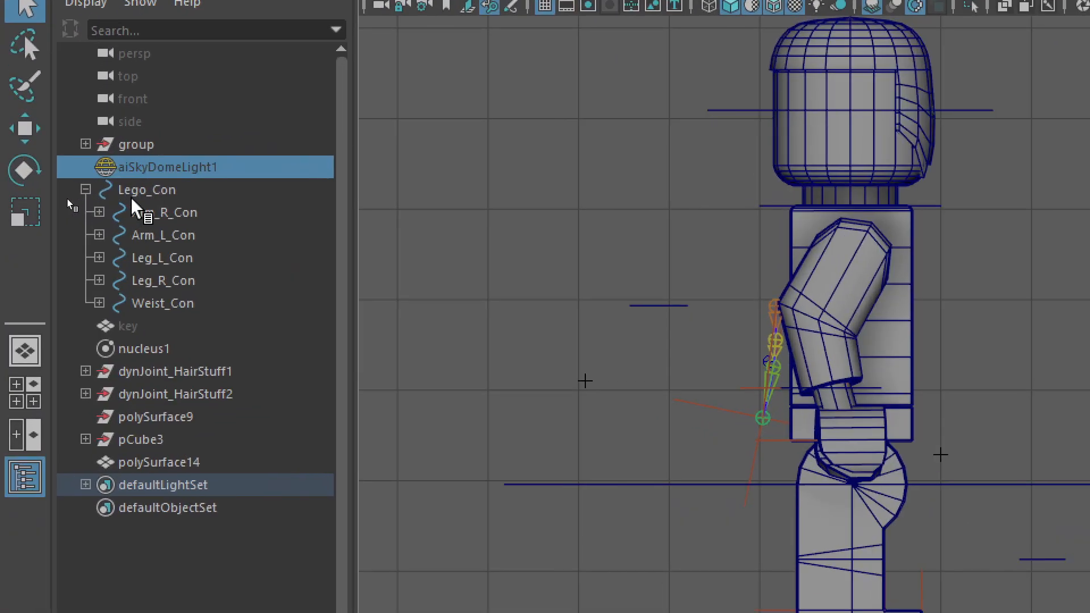
# Step: Try moving the whole character vertically with the Lego_Con control, and undo the move
pyautogui.click(71, 196)
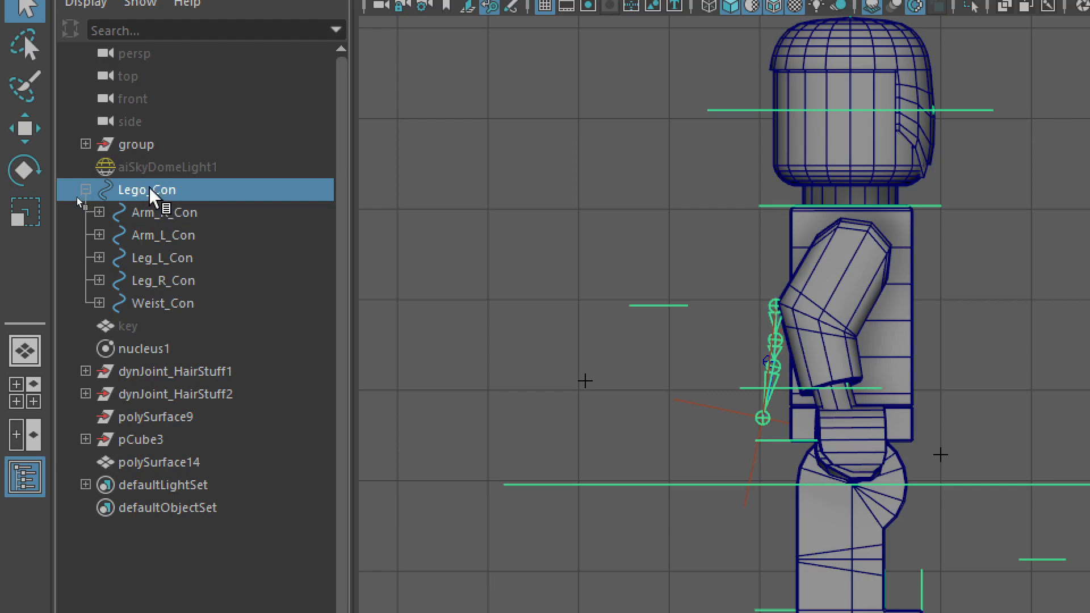
pyautogui.press('w')
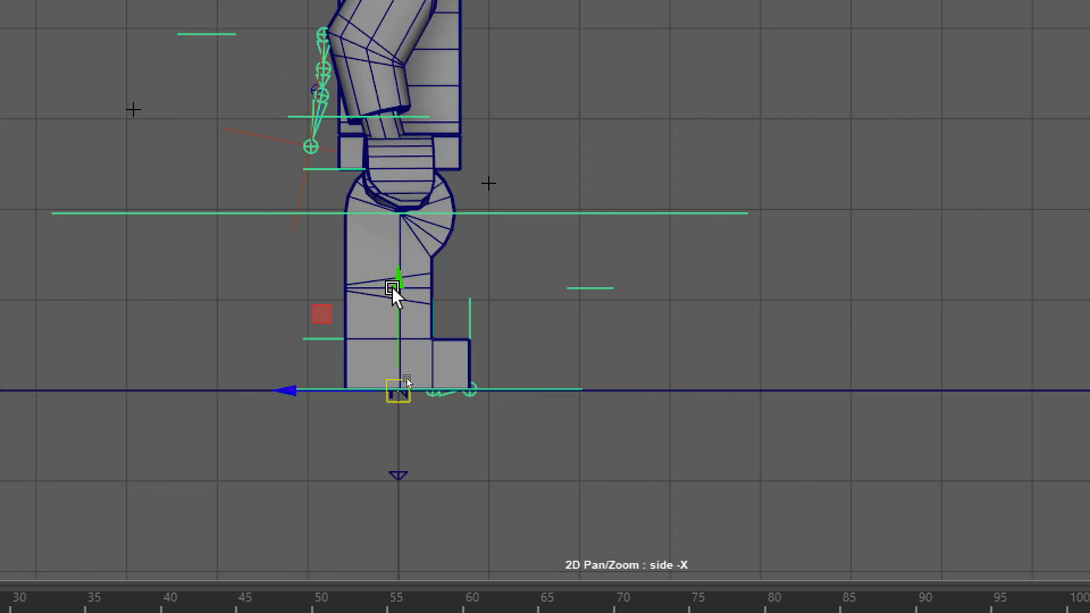
pyautogui.moveTo(397, 284); pyautogui.dragTo(469, 408)
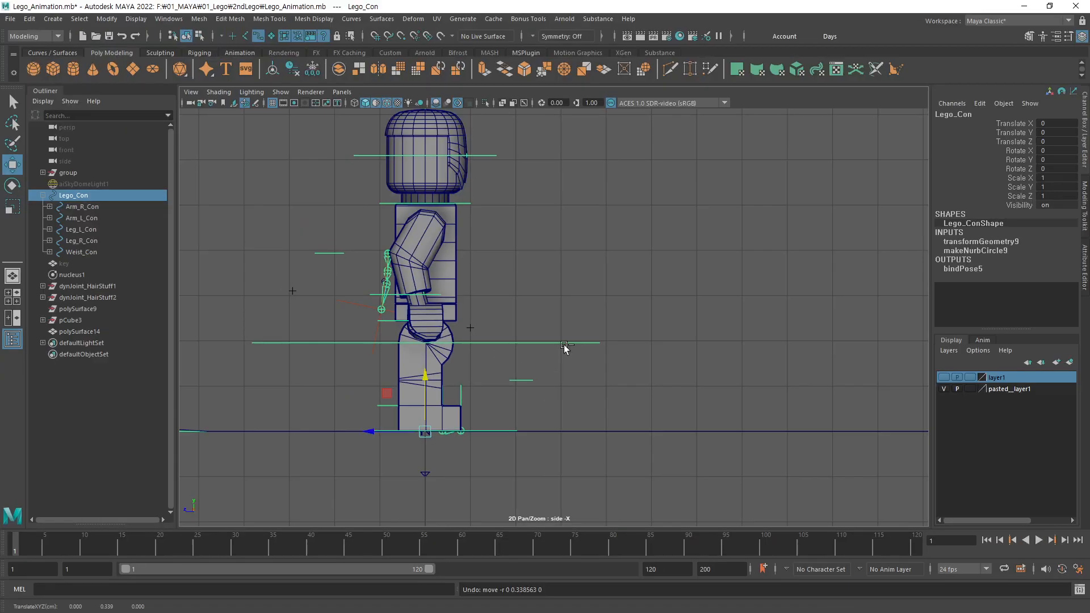
# Step: Hide the joints and IK handles in the side view
pyautogui.click(281, 93)
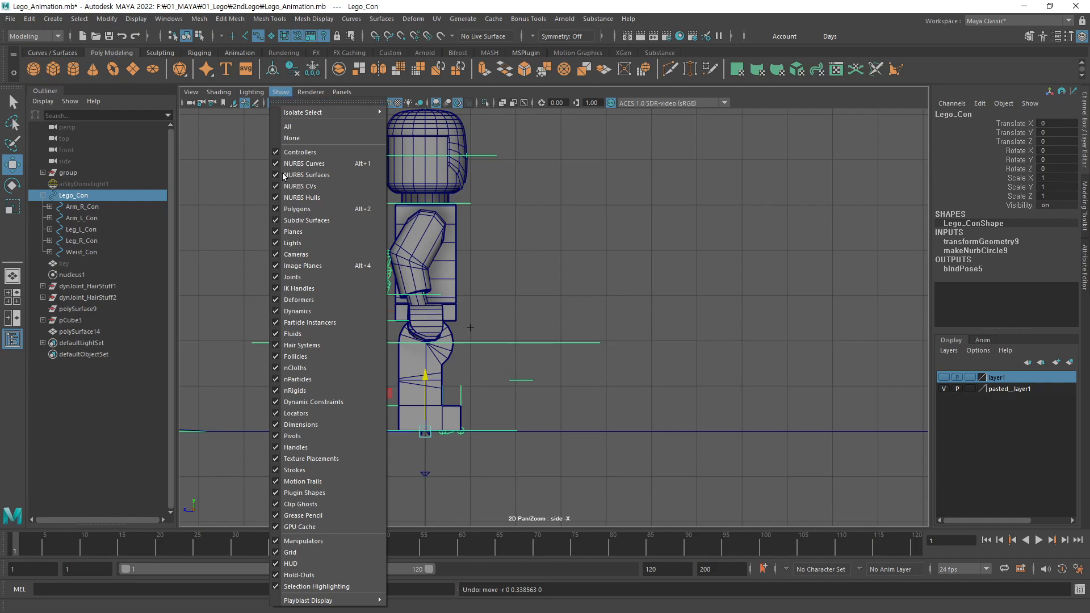
pyautogui.click(300, 106)
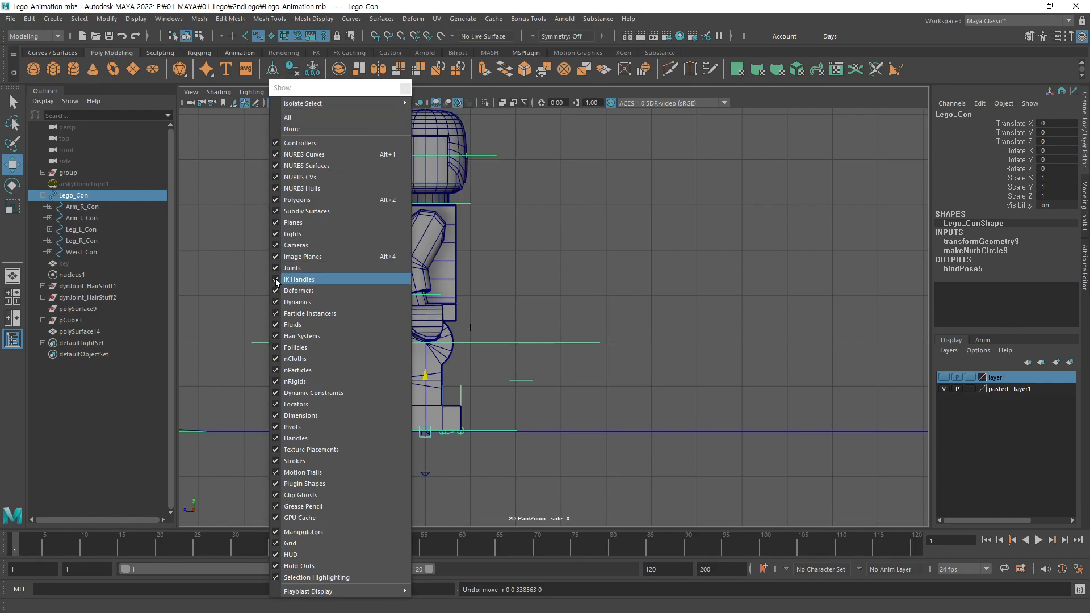
pyautogui.click(277, 280)
pyautogui.click(289, 269)
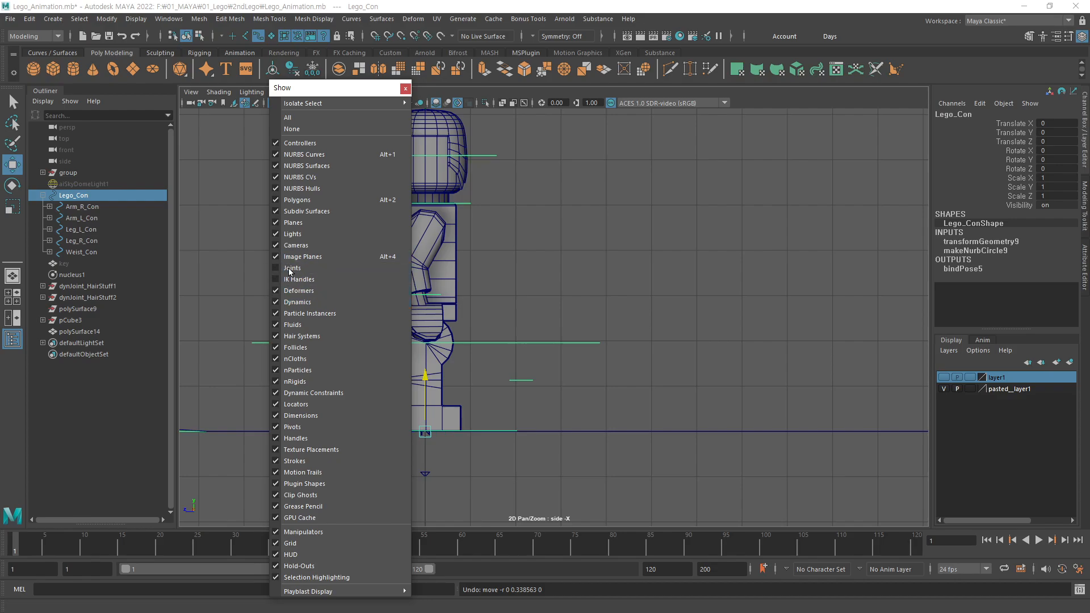
pyautogui.click(405, 87)
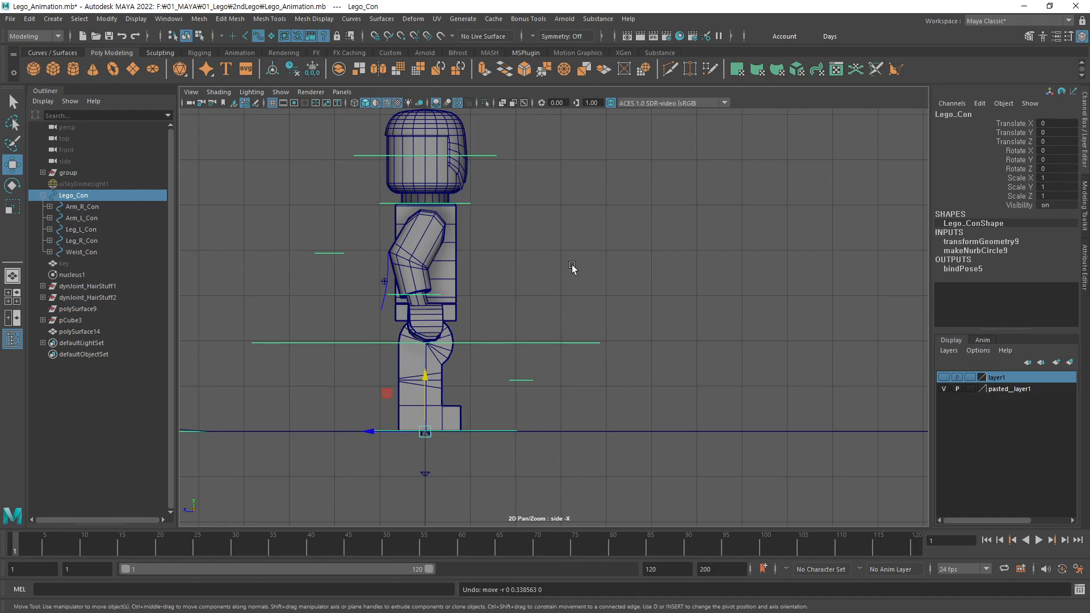
# Step: Display the character with its textures in the side view and frame its lower body and the ground line
pyautogui.keyDown('alt'); pyautogui.moveTo(574, 268); pyautogui.dragTo(557, 288, button='middle'); pyautogui.keyUp('alt')
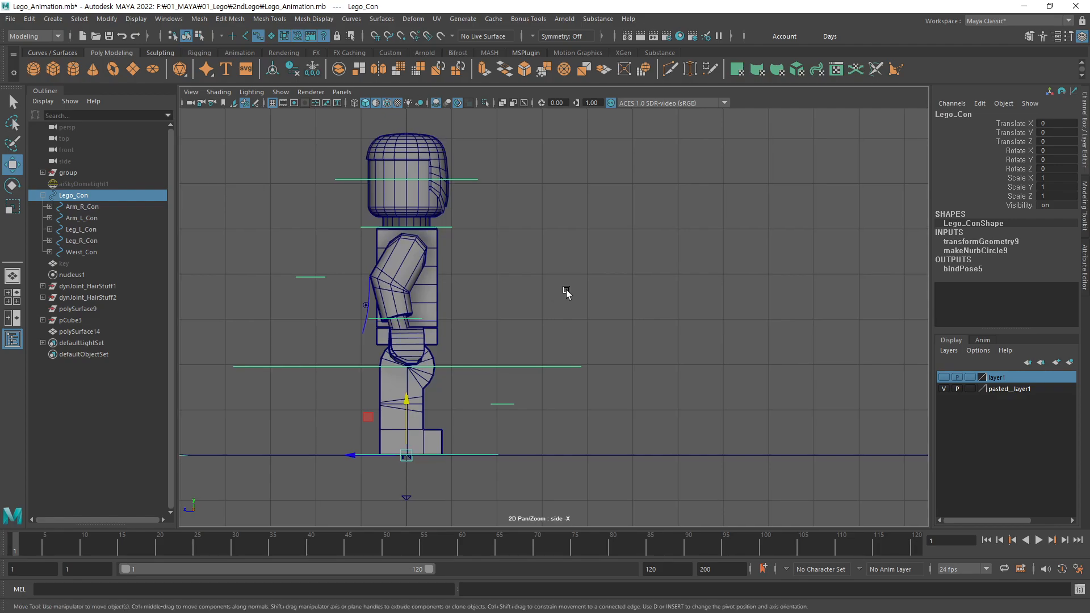
pyautogui.click(376, 107)
pyautogui.keyDown('alt'); pyautogui.moveTo(385, 387); pyautogui.dragTo(424, 397, button='middle'); pyautogui.keyUp('alt')
pyautogui.keyDown('alt'); pyautogui.moveTo(424, 397); pyautogui.dragTo(548, 377, button='right'); pyautogui.keyUp('alt')
pyautogui.keyDown('alt'); pyautogui.moveTo(548, 377); pyautogui.dragTo(554, 379, button='middle'); pyautogui.keyUp('alt')
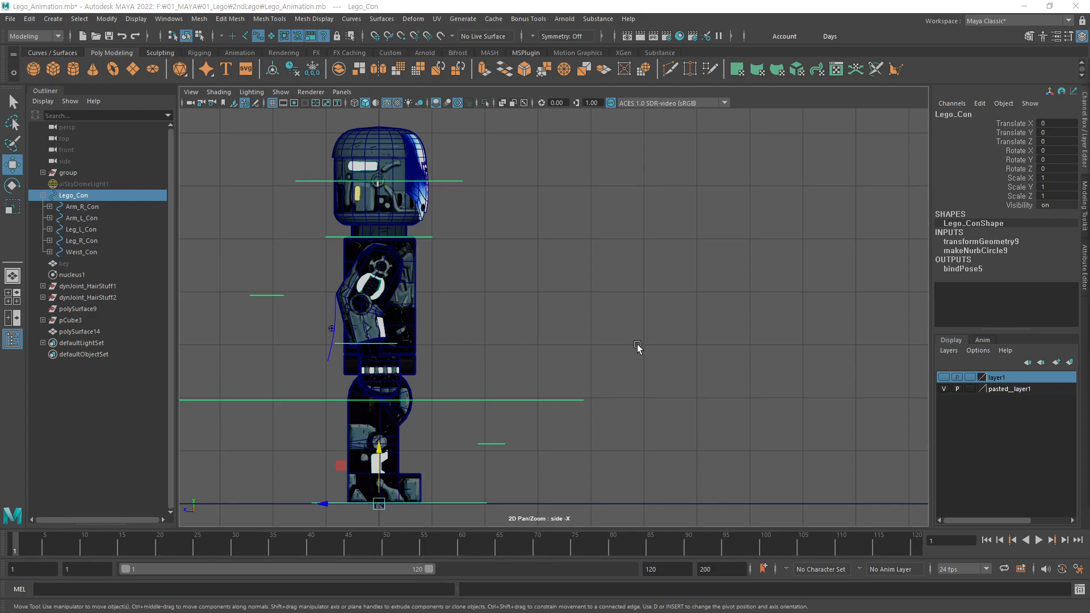
pyautogui.keyDown('alt'); pyautogui.moveTo(462, 397); pyautogui.dragTo(514, 394, button='middle'); pyautogui.keyUp('alt')
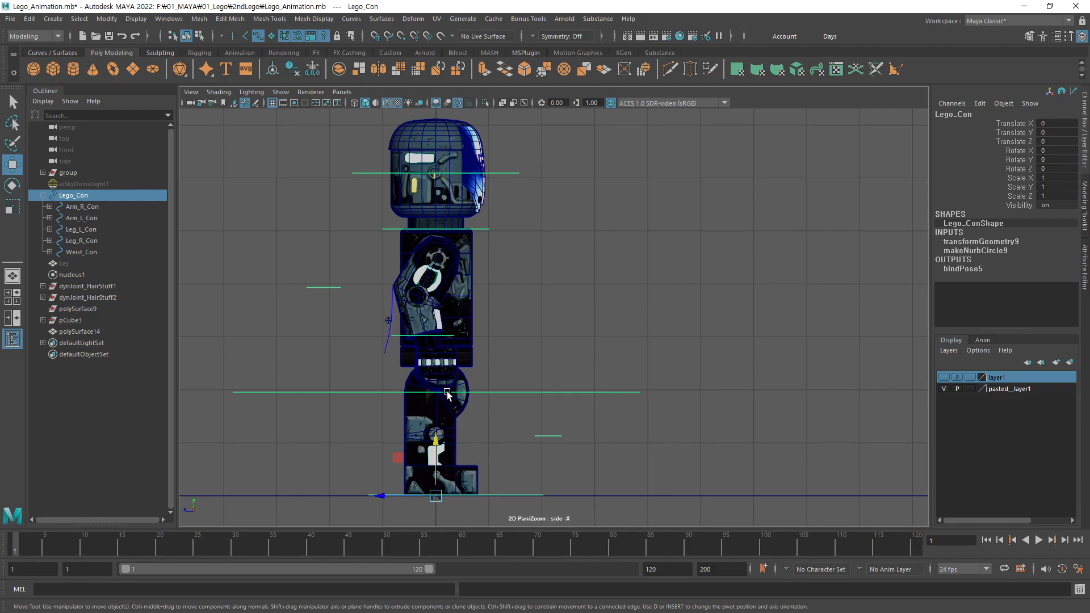
pyautogui.keyDown('alt'); pyautogui.moveTo(528, 410); pyautogui.dragTo(626, 345, button='middle'); pyautogui.keyUp('alt')
pyautogui.keyDown('alt'); pyautogui.moveTo(629, 344); pyautogui.dragTo(902, 352, button='right'); pyautogui.keyUp('alt')
pyautogui.keyDown('alt'); pyautogui.moveTo(639, 404); pyautogui.dragTo(631, 361, button='middle'); pyautogui.keyUp('alt')
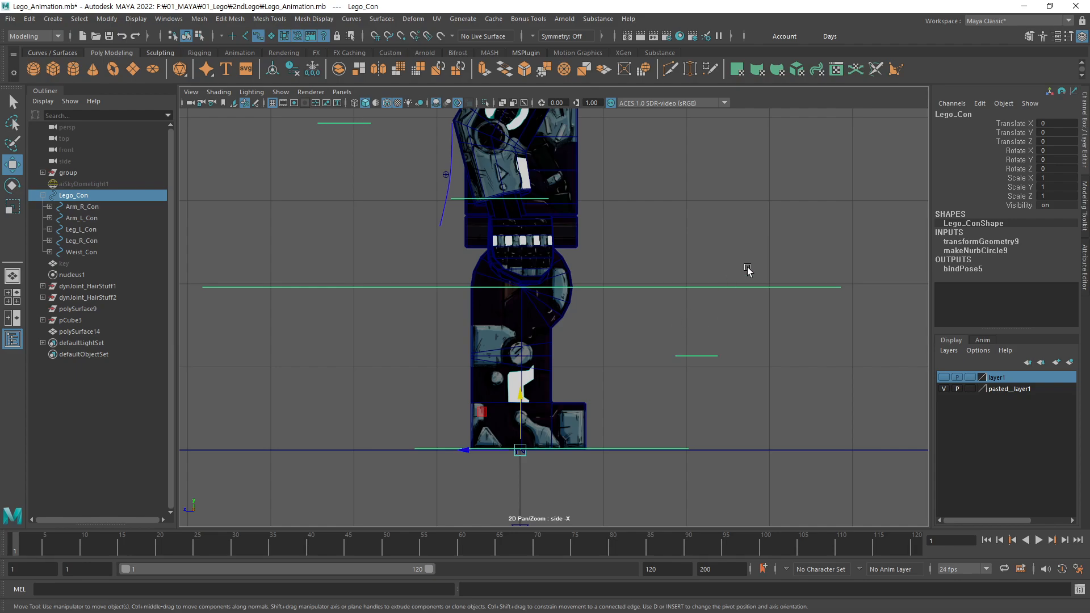
# Step: Select the Weist_Con control and set a keyframe on its channels at frame 1
pyautogui.click(86, 253)
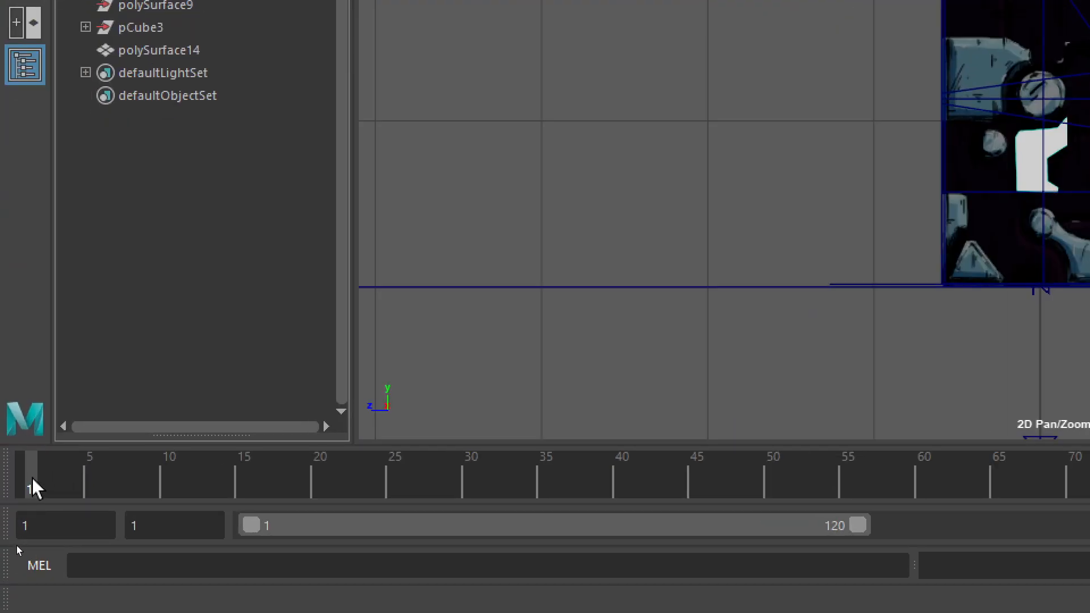
pyautogui.moveTo(32, 488)
pyautogui.mouseDown()
pyautogui.moveTo(256, 493)
pyautogui.moveTo(51, 493)
pyautogui.moveTo(377, 481)
pyautogui.moveTo(3, 494)
pyautogui.moveTo(32, 481)
pyautogui.moveTo(147, 483)
pyautogui.moveTo(19, 490)
pyautogui.mouseUp()
pyautogui.press('s')
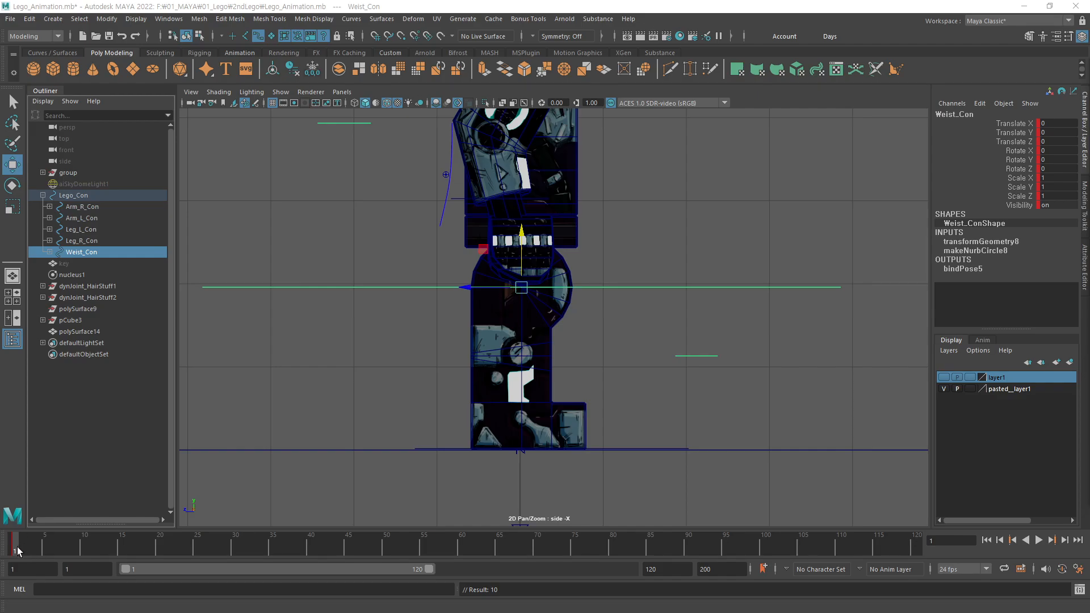
# Step: Move the current time to frame 10 and back to frame 1 to compare positions on the timeline
pyautogui.hotkey('alt', 'v')
pyautogui.click(84, 545)
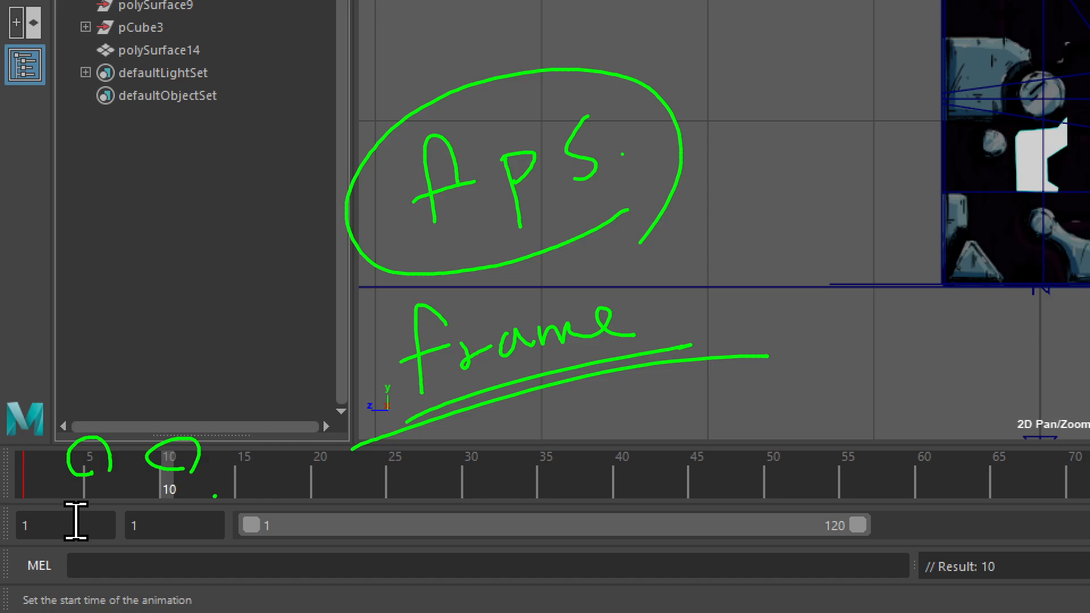
pyautogui.press('Escape')
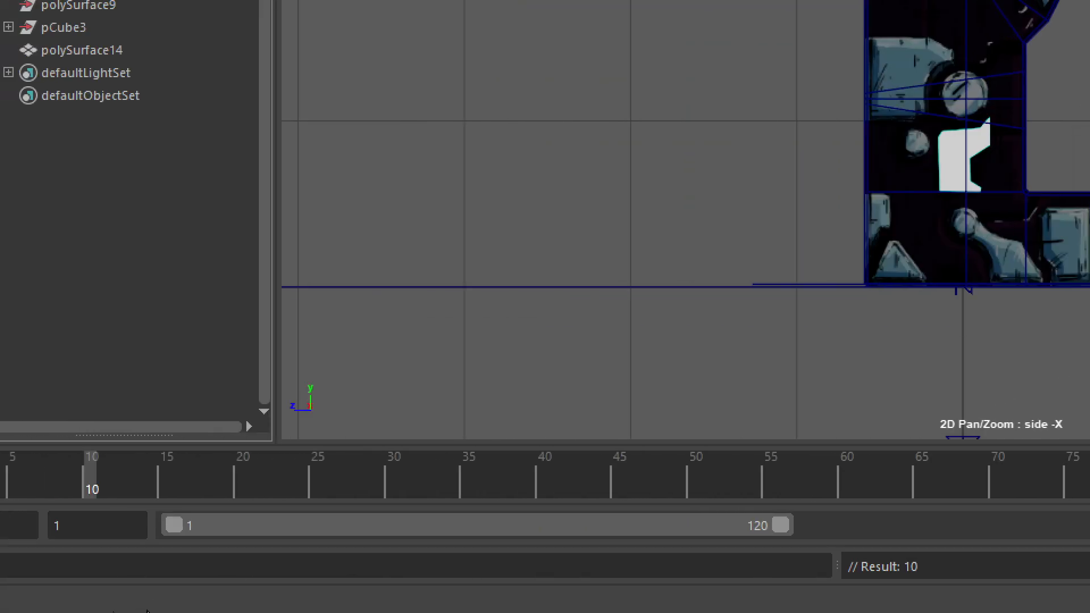
pyautogui.press('Escape')
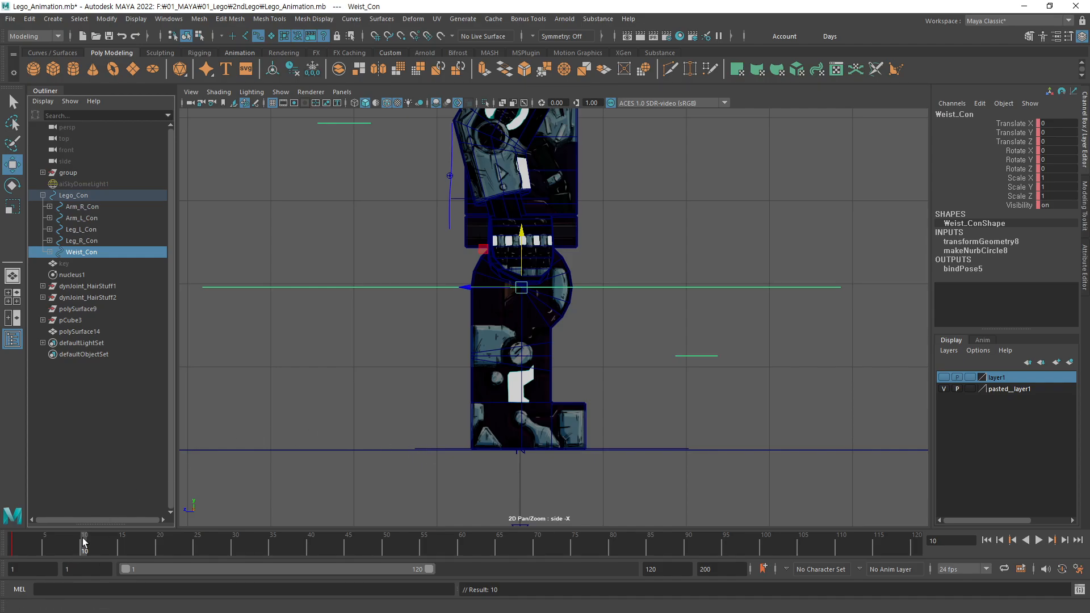
pyautogui.moveTo(80, 545); pyautogui.dragTo(14, 544)
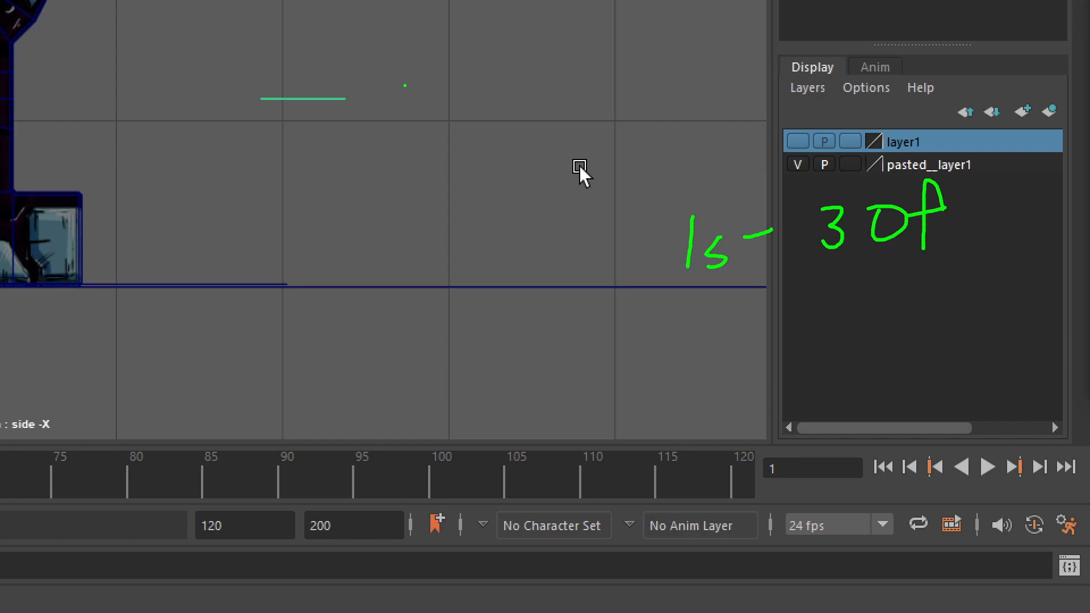
pyautogui.moveTo(387, 92); pyautogui.dragTo(404, 81)
pyautogui.moveTo(390, 91)
pyautogui.mouseDown()
pyautogui.moveTo(424, 110)
pyautogui.moveTo(454, 100)
pyautogui.mouseUp()
pyautogui.moveTo(453, 86)
pyautogui.mouseDown()
pyautogui.moveTo(464, 109)
pyautogui.moveTo(470, 89)
pyautogui.mouseUp()
pyautogui.moveTo(473, 84); pyautogui.dragTo(493, 91)
pyautogui.moveTo(503, 50); pyautogui.dragTo(520, 102)
pyautogui.moveTo(511, 84); pyautogui.dragTo(530, 72)
pyautogui.moveTo(419, 166)
pyautogui.mouseDown()
pyautogui.moveTo(410, 201)
pyautogui.moveTo(435, 170)
pyautogui.mouseUp()
pyautogui.moveTo(443, 163); pyautogui.dragTo(449, 196)
pyautogui.moveTo(453, 145)
pyautogui.mouseDown()
pyautogui.moveTo(491, 180)
pyautogui.moveTo(508, 150)
pyautogui.mouseUp()
pyautogui.moveTo(434, 243); pyautogui.dragTo(426, 277)
pyautogui.moveTo(447, 249)
pyautogui.mouseDown()
pyautogui.moveTo(454, 237)
pyautogui.moveTo(471, 260)
pyautogui.mouseUp()
pyautogui.moveTo(477, 228)
pyautogui.mouseDown()
pyautogui.moveTo(488, 251)
pyautogui.moveTo(508, 249)
pyautogui.mouseUp()
pyautogui.moveTo(516, 208); pyautogui.dragTo(521, 251)
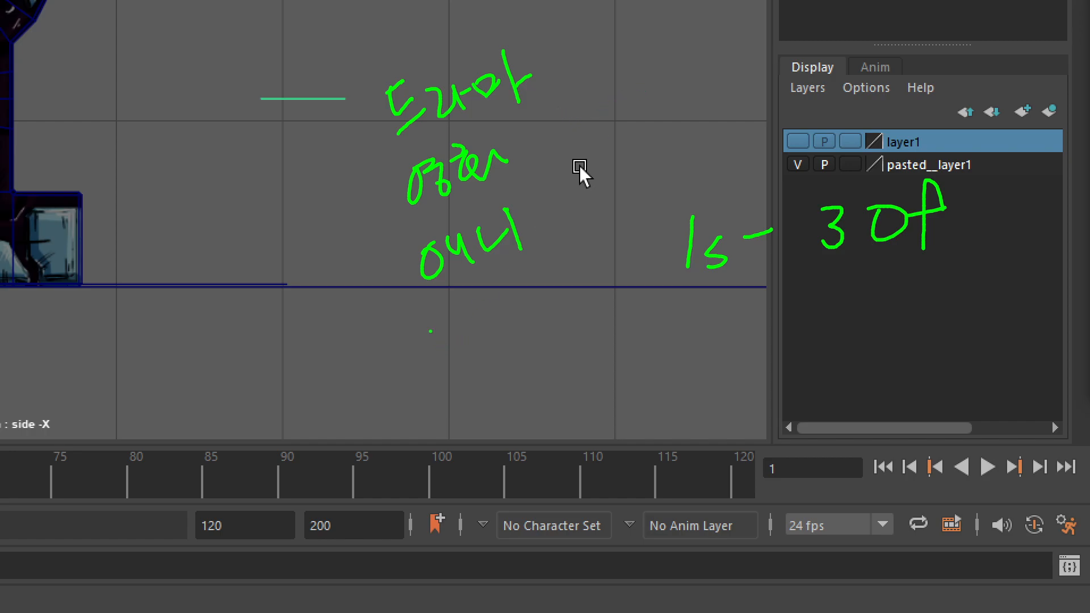
pyautogui.moveTo(421, 333)
pyautogui.mouseDown()
pyautogui.moveTo(440, 348)
pyautogui.moveTo(471, 332)
pyautogui.mouseUp()
pyautogui.moveTo(469, 339); pyautogui.dragTo(511, 354)
pyautogui.moveTo(508, 315)
pyautogui.mouseDown()
pyautogui.moveTo(545, 333)
pyautogui.moveTo(591, 322)
pyautogui.mouseUp()
pyautogui.moveTo(637, 313)
pyautogui.mouseDown()
pyautogui.moveTo(631, 325)
pyautogui.moveTo(650, 324)
pyautogui.mouseUp()
pyautogui.moveTo(662, 300); pyautogui.dragTo(660, 330)
pyautogui.moveTo(653, 318); pyautogui.dragTo(674, 342)
pyautogui.moveTo(565, 359)
pyautogui.mouseDown()
pyautogui.moveTo(603, 399)
pyautogui.moveTo(676, 406)
pyautogui.moveTo(664, 432)
pyautogui.mouseUp()
pyautogui.moveTo(675, 423)
pyautogui.mouseDown()
pyautogui.moveTo(702, 407)
pyautogui.moveTo(689, 417)
pyautogui.mouseUp()
pyautogui.moveTo(713, 380)
pyautogui.mouseDown()
pyautogui.moveTo(737, 372)
pyautogui.moveTo(734, 404)
pyautogui.mouseUp()
pyautogui.moveTo(729, 391)
pyautogui.mouseDown()
pyautogui.moveTo(726, 413)
pyautogui.moveTo(759, 402)
pyautogui.mouseUp()
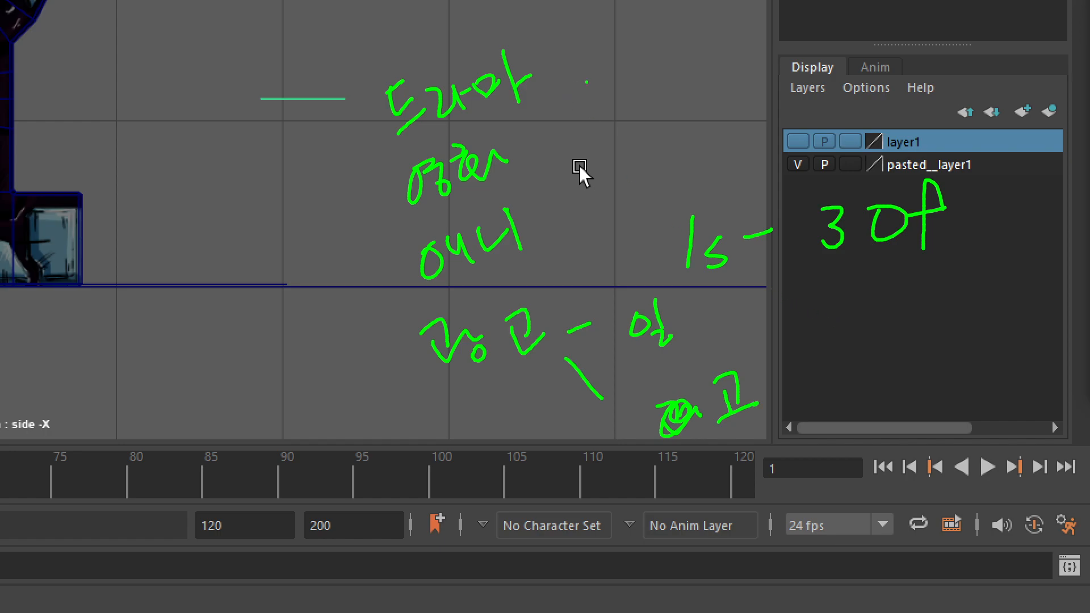
pyautogui.moveTo(571, 75); pyautogui.dragTo(603, 62)
pyautogui.moveTo(577, 140); pyautogui.dragTo(604, 128)
pyautogui.moveTo(604, 210); pyautogui.dragTo(624, 148)
pyautogui.moveTo(640, 89)
pyautogui.mouseDown()
pyautogui.moveTo(692, 98)
pyautogui.moveTo(724, 85)
pyautogui.mouseUp()
pyautogui.moveTo(714, 63); pyautogui.dragTo(704, 107)
pyautogui.moveTo(742, 34)
pyautogui.mouseDown()
pyautogui.moveTo(771, 59)
pyautogui.moveTo(749, 97)
pyautogui.mouseUp()
pyautogui.moveTo(726, 76); pyautogui.dragTo(767, 51)
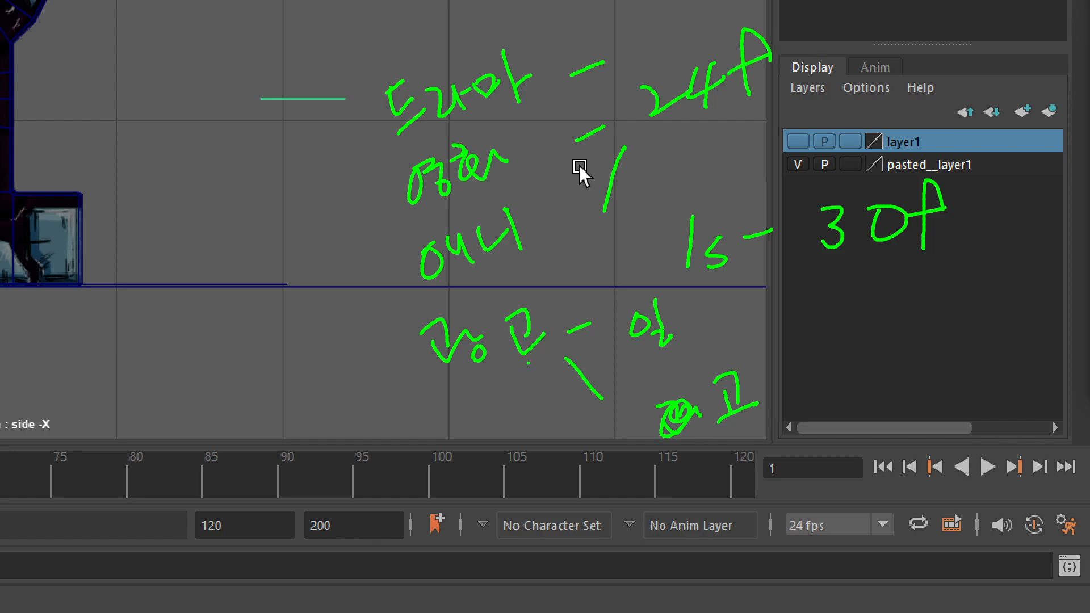
pyautogui.moveTo(544, 365)
pyautogui.mouseDown()
pyautogui.moveTo(428, 392)
pyautogui.moveTo(563, 362)
pyautogui.mouseUp()
pyautogui.moveTo(267, 358)
pyautogui.mouseDown()
pyautogui.moveTo(286, 381)
pyautogui.moveTo(277, 397)
pyautogui.mouseUp()
pyautogui.moveTo(322, 340); pyautogui.dragTo(325, 338)
pyautogui.moveTo(316, 461)
pyautogui.mouseDown()
pyautogui.moveTo(314, 504)
pyautogui.moveTo(350, 475)
pyautogui.mouseUp()
pyautogui.moveTo(407, 504)
pyautogui.mouseDown()
pyautogui.moveTo(406, 565)
pyautogui.moveTo(490, 476)
pyautogui.mouseUp()
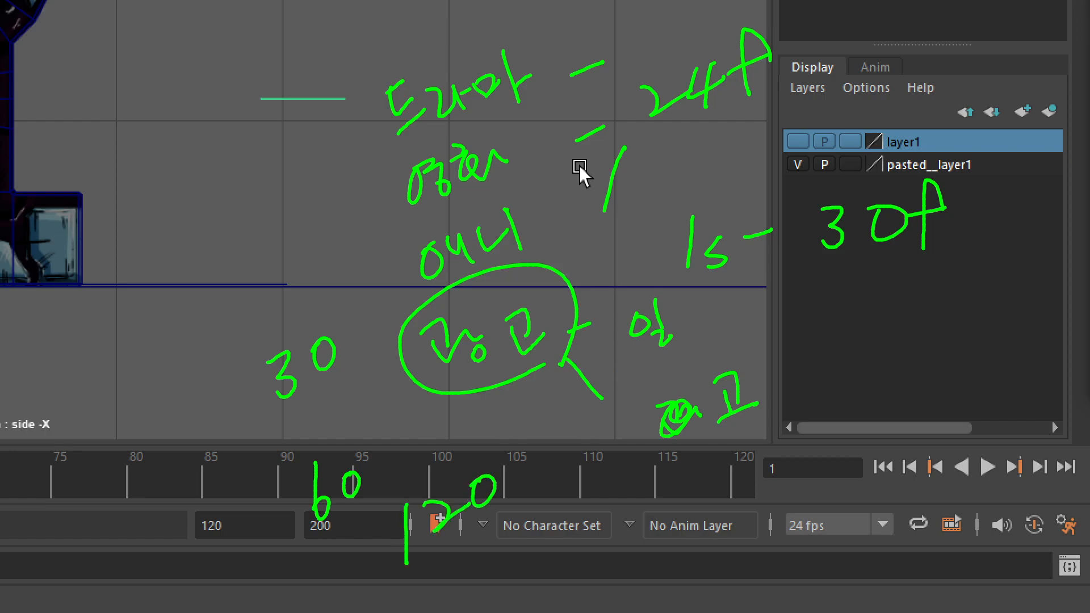
pyautogui.moveTo(92, 130)
pyautogui.mouseDown()
pyautogui.moveTo(70, 150)
pyautogui.moveTo(100, 170)
pyautogui.mouseUp()
pyautogui.moveTo(100, 152)
pyautogui.mouseDown()
pyautogui.moveTo(121, 149)
pyautogui.moveTo(130, 130)
pyautogui.moveTo(152, 165)
pyautogui.mouseUp()
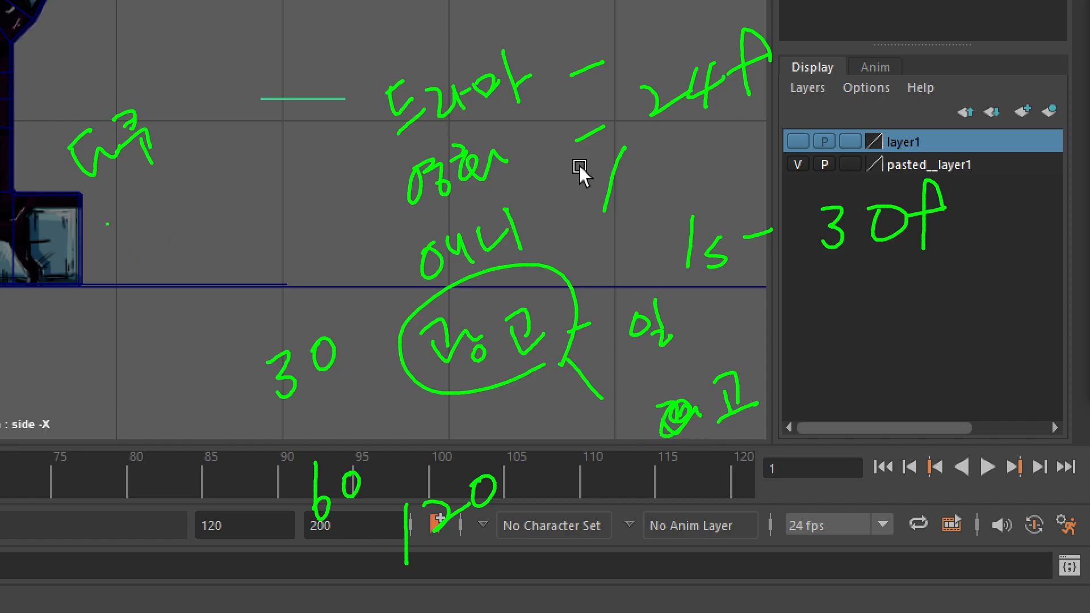
pyautogui.moveTo(109, 220); pyautogui.dragTo(123, 261)
pyautogui.moveTo(126, 209)
pyautogui.mouseDown()
pyautogui.moveTo(149, 221)
pyautogui.moveTo(169, 202)
pyautogui.mouseUp()
pyautogui.moveTo(177, 182)
pyautogui.mouseDown()
pyautogui.moveTo(193, 181)
pyautogui.moveTo(178, 179)
pyautogui.mouseUp()
pyautogui.moveTo(224, 156)
pyautogui.mouseDown()
pyautogui.moveTo(223, 192)
pyautogui.moveTo(226, 159)
pyautogui.mouseUp()
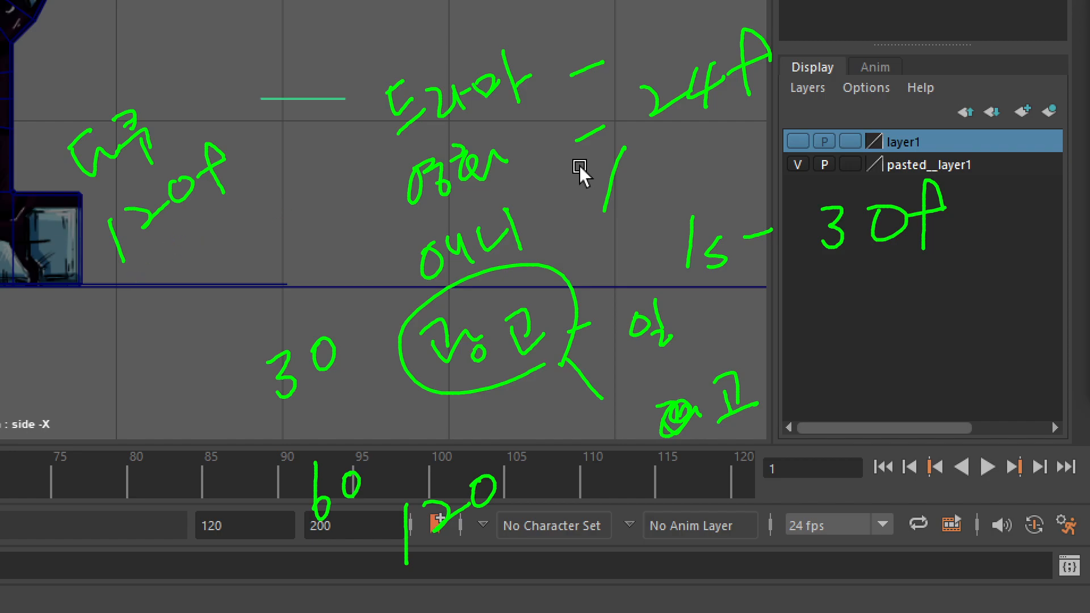
pyautogui.moveTo(386, 518)
pyautogui.mouseDown()
pyautogui.moveTo(401, 455)
pyautogui.moveTo(405, 529)
pyautogui.mouseUp()
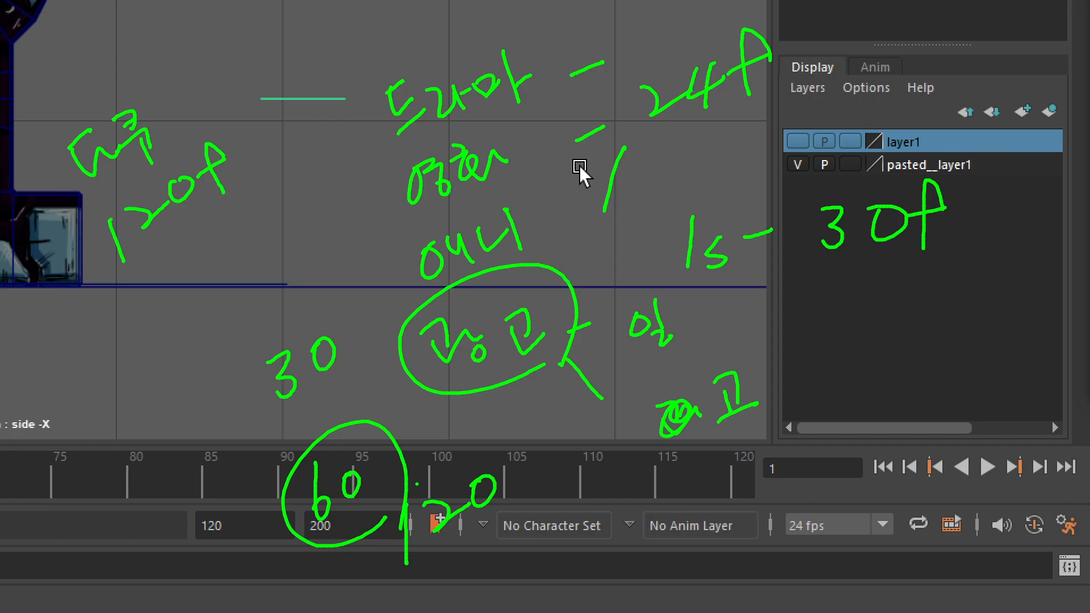
pyautogui.moveTo(329, 386)
pyautogui.mouseDown()
pyautogui.moveTo(310, 283)
pyautogui.moveTo(355, 329)
pyautogui.mouseUp()
pyautogui.moveTo(343, 264); pyautogui.dragTo(253, 425)
pyautogui.moveTo(253, 306); pyautogui.dragTo(323, 333)
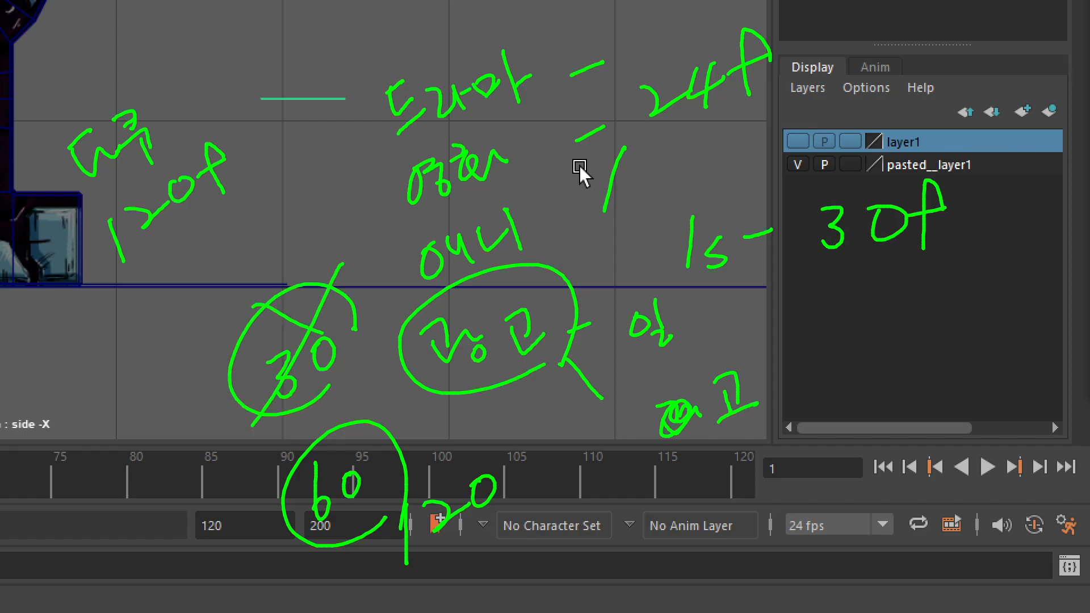
pyautogui.moveTo(812, 80)
pyautogui.mouseDown()
pyautogui.moveTo(652, 54)
pyautogui.moveTo(804, 78)
pyautogui.moveTo(854, 114)
pyautogui.mouseUp()
pyautogui.moveTo(856, 85)
pyautogui.mouseDown()
pyautogui.moveTo(877, 74)
pyautogui.moveTo(890, 85)
pyautogui.mouseUp()
pyautogui.moveTo(904, 64)
pyautogui.mouseDown()
pyautogui.moveTo(898, 95)
pyautogui.moveTo(948, 64)
pyautogui.moveTo(956, 72)
pyautogui.mouseUp()
pyautogui.moveTo(960, 80); pyautogui.dragTo(956, 83)
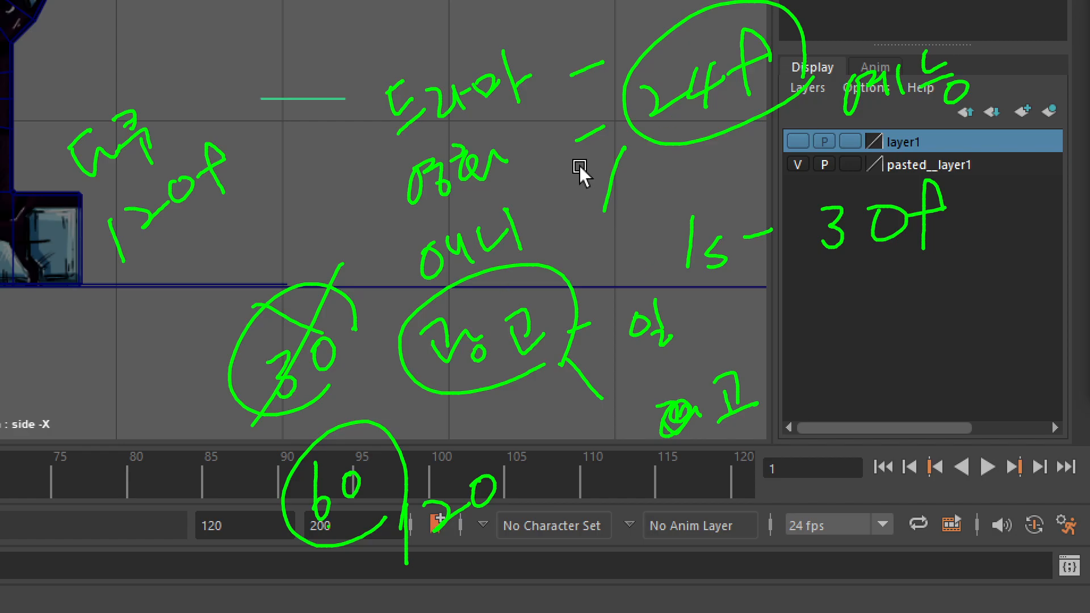
pyautogui.moveTo(252, 162); pyautogui.dragTo(248, 166)
pyautogui.moveTo(126, 297)
pyautogui.mouseDown()
pyautogui.moveTo(202, 213)
pyautogui.moveTo(270, 165)
pyautogui.mouseUp()
pyautogui.moveTo(190, 253); pyautogui.dragTo(199, 284)
pyautogui.moveTo(193, 258); pyautogui.dragTo(215, 266)
pyautogui.moveTo(203, 299)
pyautogui.mouseDown()
pyautogui.moveTo(231, 262)
pyautogui.moveTo(243, 282)
pyautogui.mouseUp()
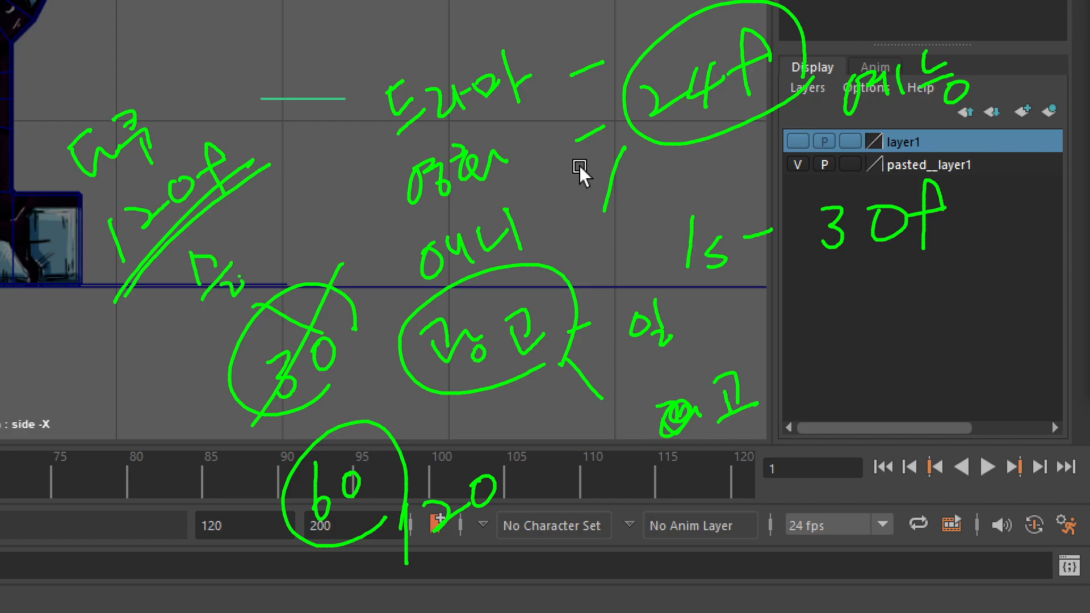
pyautogui.moveTo(227, 239)
pyautogui.mouseDown()
pyautogui.moveTo(253, 255)
pyautogui.moveTo(264, 243)
pyautogui.mouseUp()
pyautogui.moveTo(278, 193)
pyautogui.mouseDown()
pyautogui.moveTo(272, 206)
pyautogui.moveTo(289, 217)
pyautogui.mouseUp()
pyautogui.moveTo(286, 220); pyautogui.dragTo(297, 243)
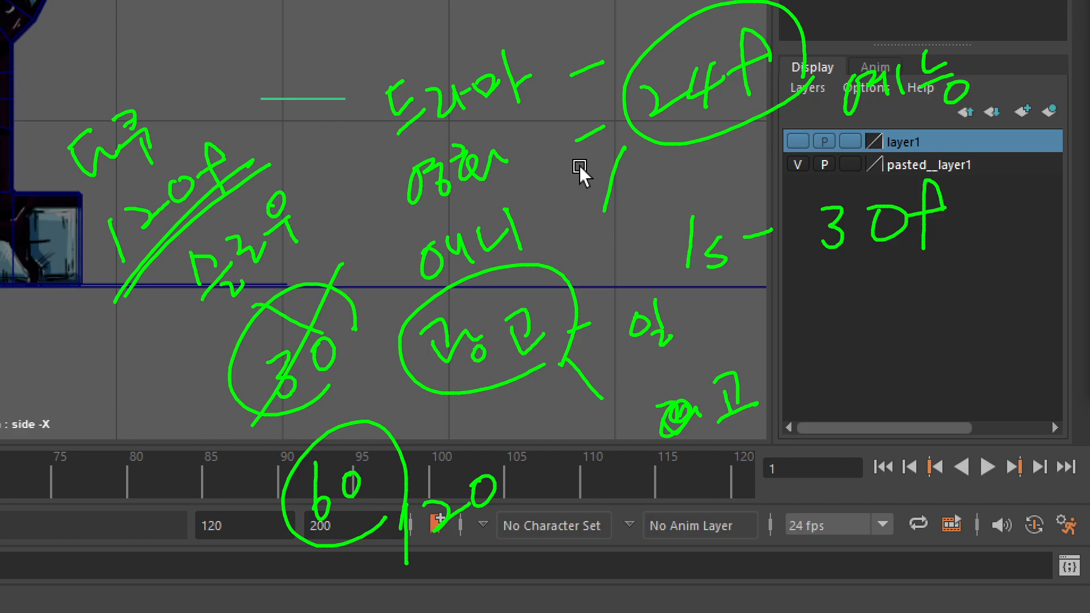
pyautogui.moveTo(230, 45); pyautogui.dragTo(238, 84)
pyautogui.moveTo(248, 43); pyautogui.dragTo(255, 77)
pyautogui.moveTo(288, 39); pyautogui.dragTo(284, 90)
pyautogui.moveTo(336, 19); pyautogui.dragTo(329, 82)
pyautogui.moveTo(308, 54); pyautogui.dragTo(338, 41)
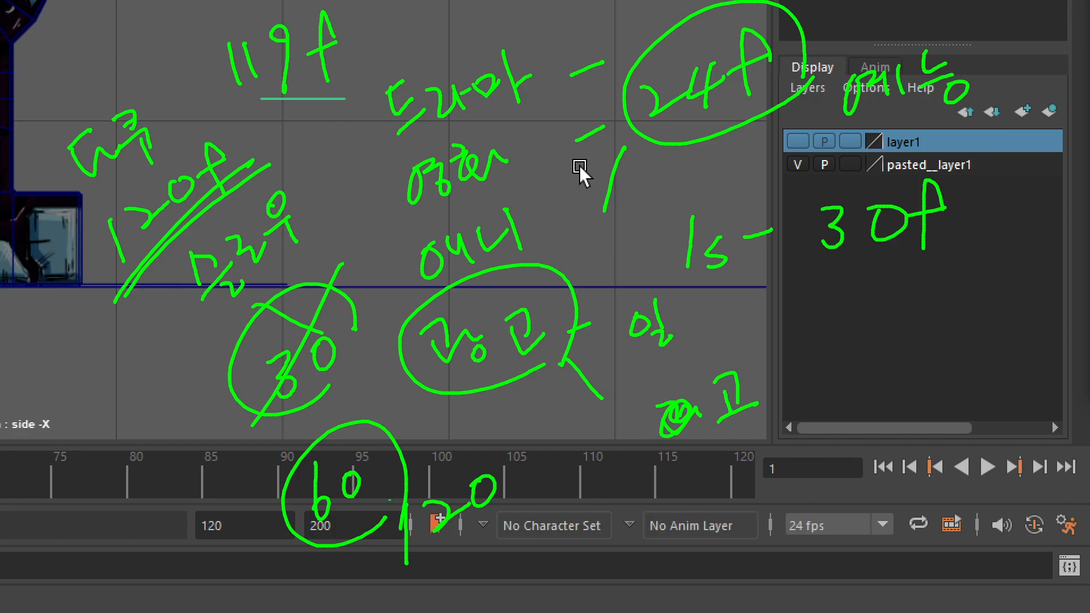
pyautogui.moveTo(400, 508)
pyautogui.mouseDown()
pyautogui.moveTo(289, 542)
pyautogui.moveTo(404, 500)
pyautogui.mouseUp()
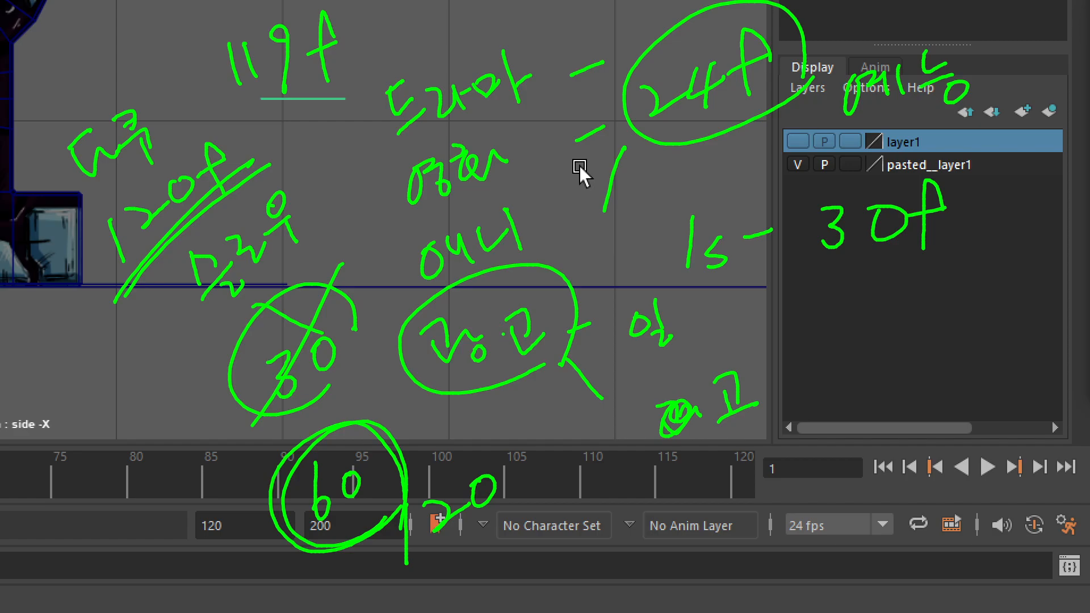
pyautogui.moveTo(411, 452)
pyautogui.mouseDown()
pyautogui.moveTo(384, 461)
pyautogui.moveTo(410, 451)
pyautogui.mouseUp()
pyautogui.moveTo(826, 277)
pyautogui.mouseDown()
pyautogui.moveTo(968, 243)
pyautogui.moveTo(975, 258)
pyautogui.mouseUp()
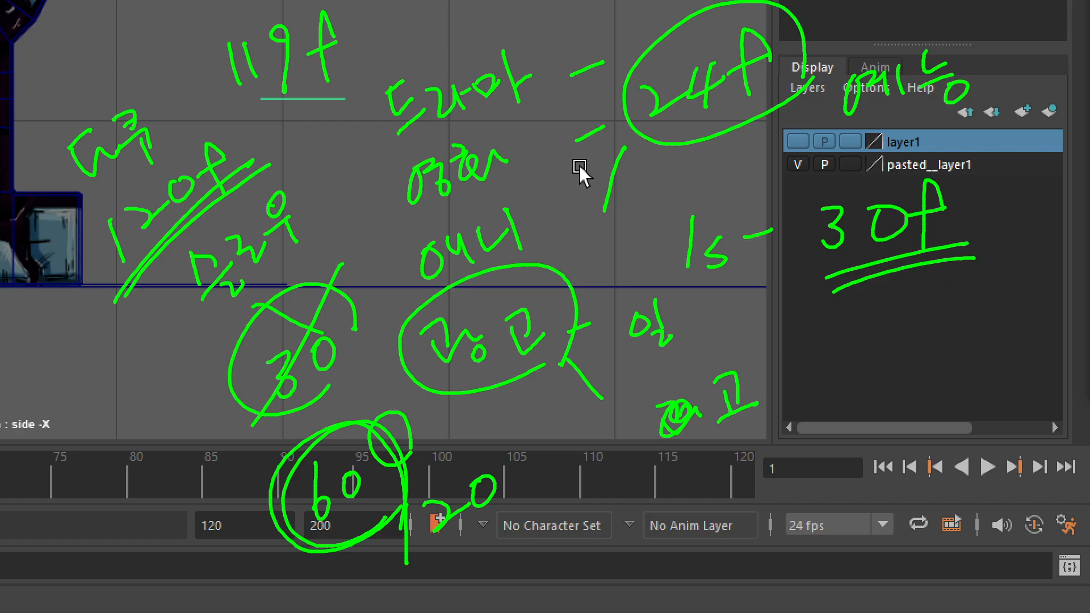
pyautogui.moveTo(444, 140); pyautogui.dragTo(520, 115)
pyautogui.moveTo(472, 220); pyautogui.dragTo(529, 188)
pyautogui.moveTo(523, 264); pyautogui.dragTo(559, 245)
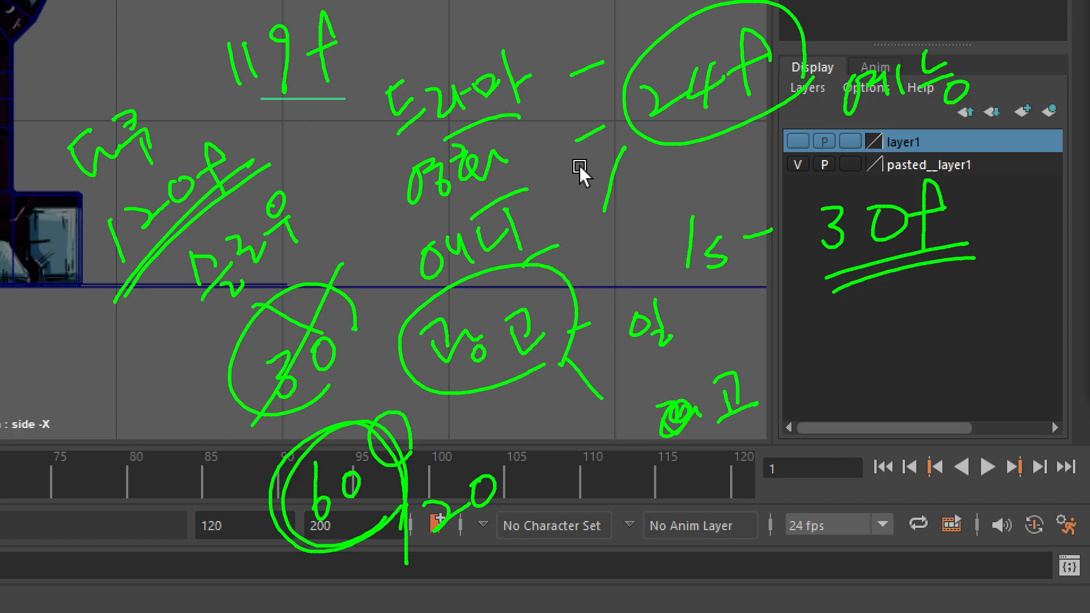
pyautogui.moveTo(469, 384); pyautogui.dragTo(547, 349)
pyautogui.moveTo(817, 63); pyautogui.dragTo(798, 108)
pyautogui.moveTo(750, 182)
pyautogui.mouseDown()
pyautogui.moveTo(737, 196)
pyautogui.moveTo(746, 181)
pyautogui.mouseUp()
pyautogui.moveTo(803, 153)
pyautogui.mouseDown()
pyautogui.moveTo(778, 152)
pyautogui.moveTo(781, 200)
pyautogui.mouseUp()
pyautogui.moveTo(767, 174)
pyautogui.mouseDown()
pyautogui.moveTo(809, 150)
pyautogui.moveTo(847, 175)
pyautogui.mouseUp()
pyautogui.moveTo(864, 132); pyautogui.dragTo(912, 149)
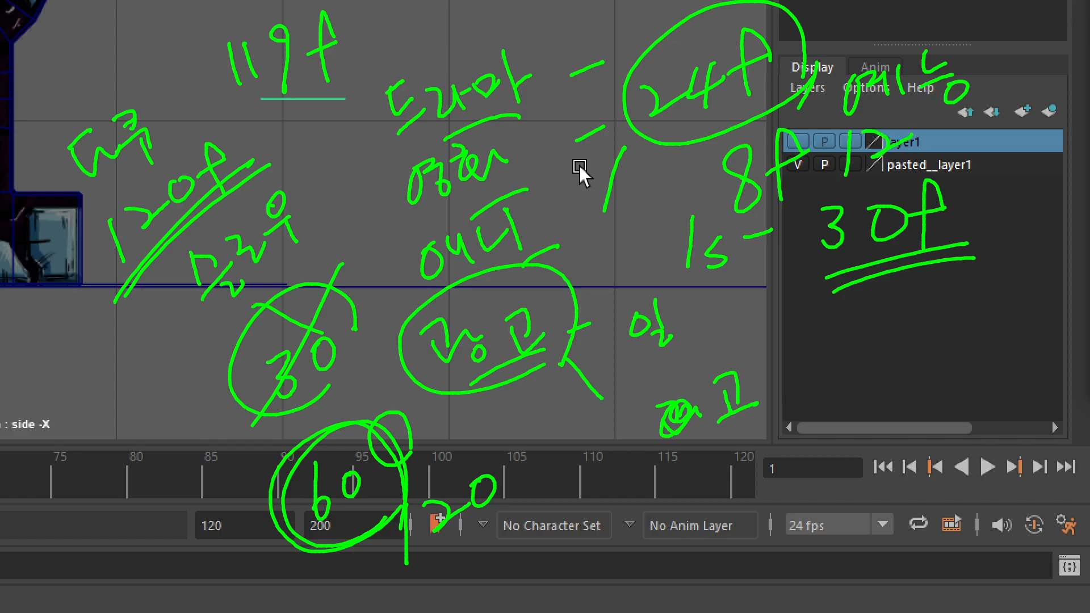
pyautogui.moveTo(945, 85); pyautogui.dragTo(923, 165)
pyautogui.moveTo(904, 124); pyautogui.dragTo(945, 111)
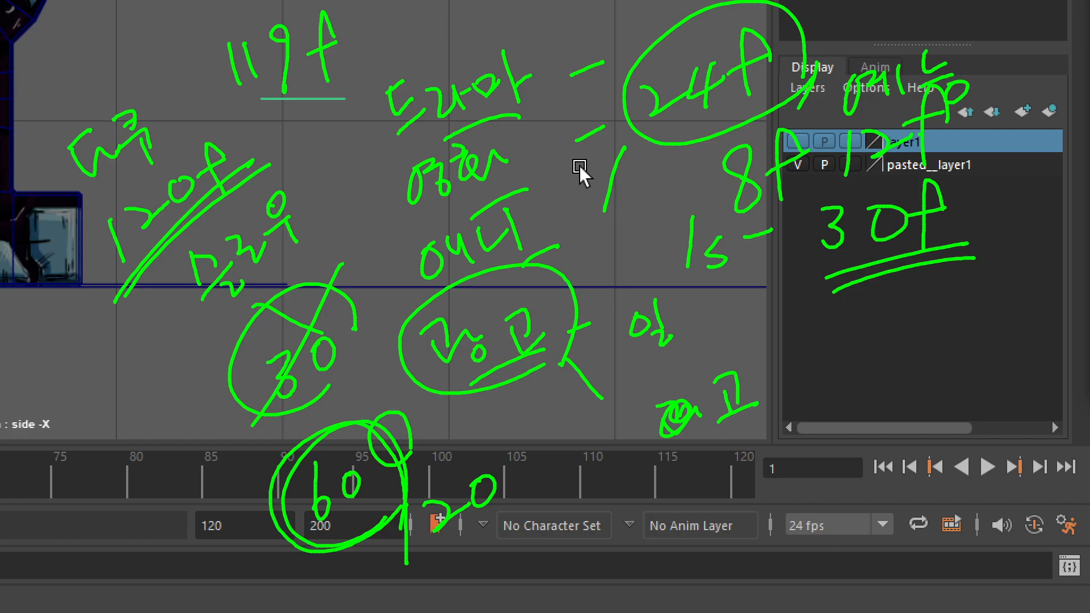
pyautogui.moveTo(727, 231); pyautogui.dragTo(954, 144)
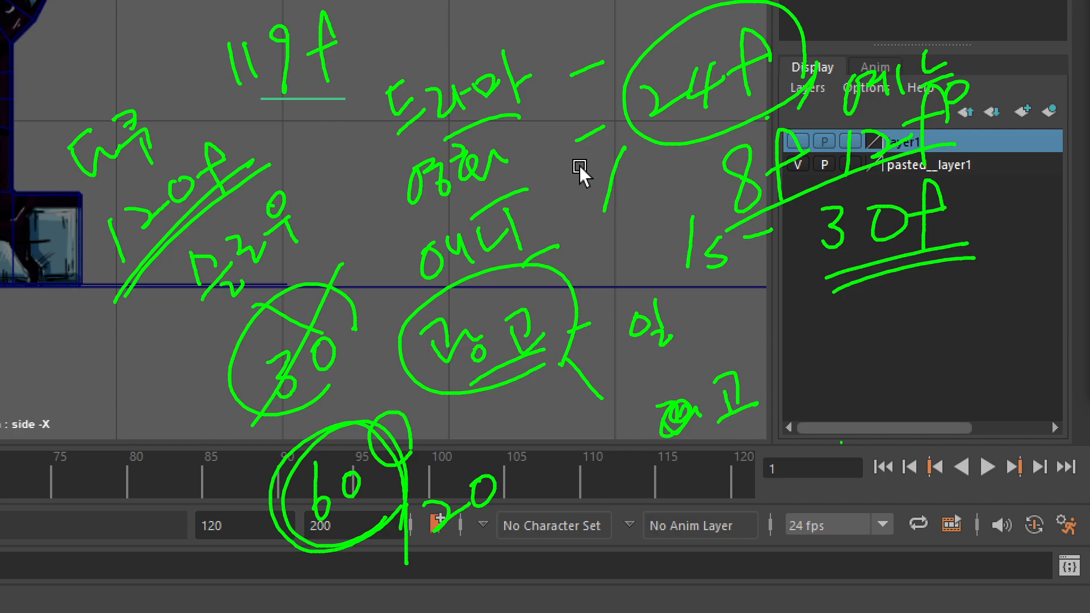
pyautogui.moveTo(859, 438); pyautogui.dragTo(848, 302)
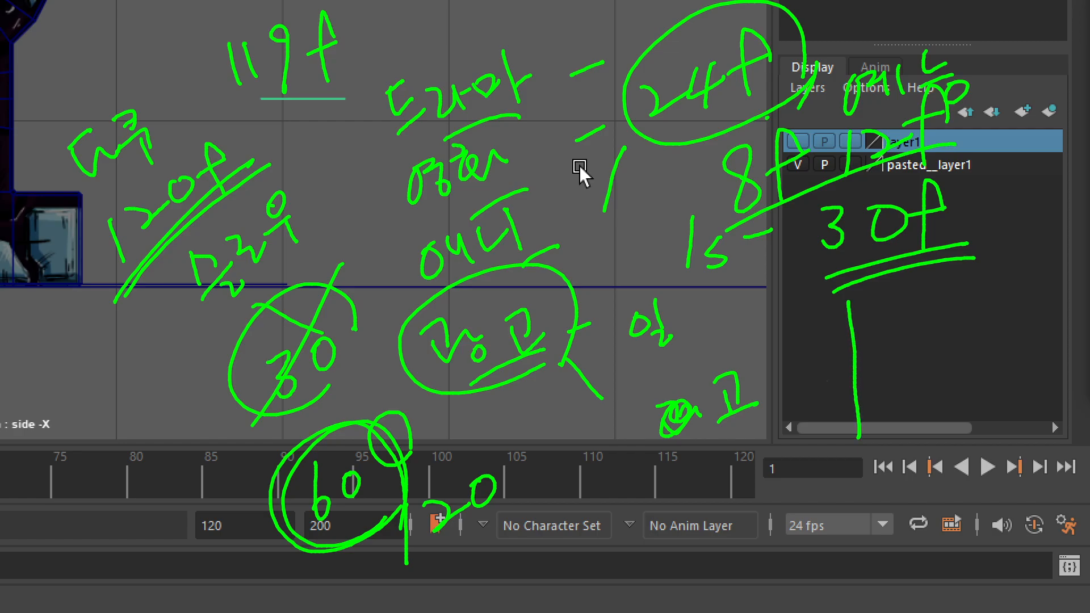
pyautogui.moveTo(824, 381); pyautogui.dragTo(880, 351)
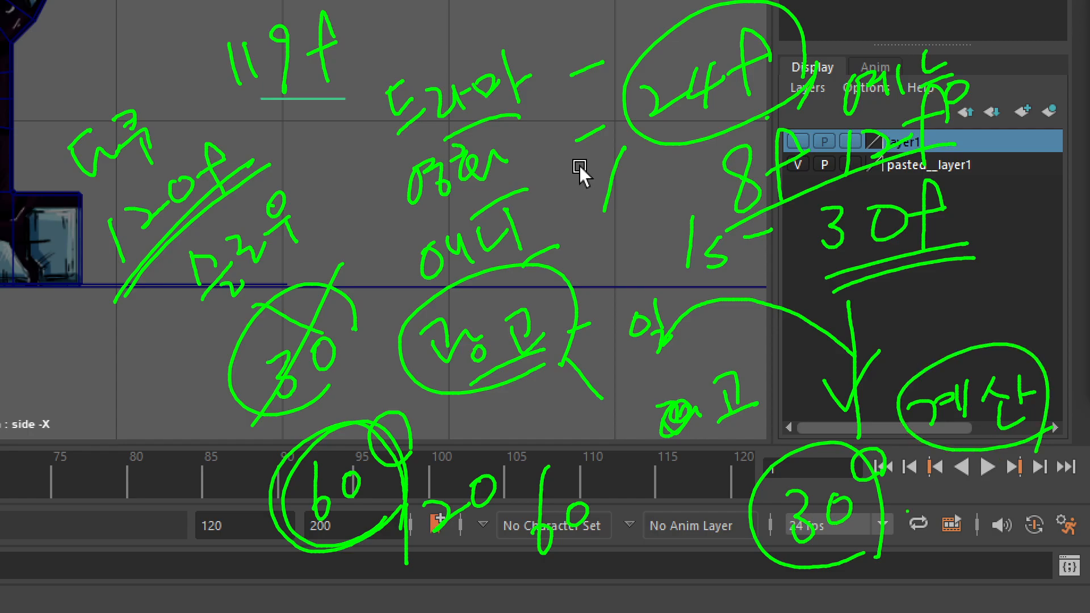
pyautogui.press('Escape')
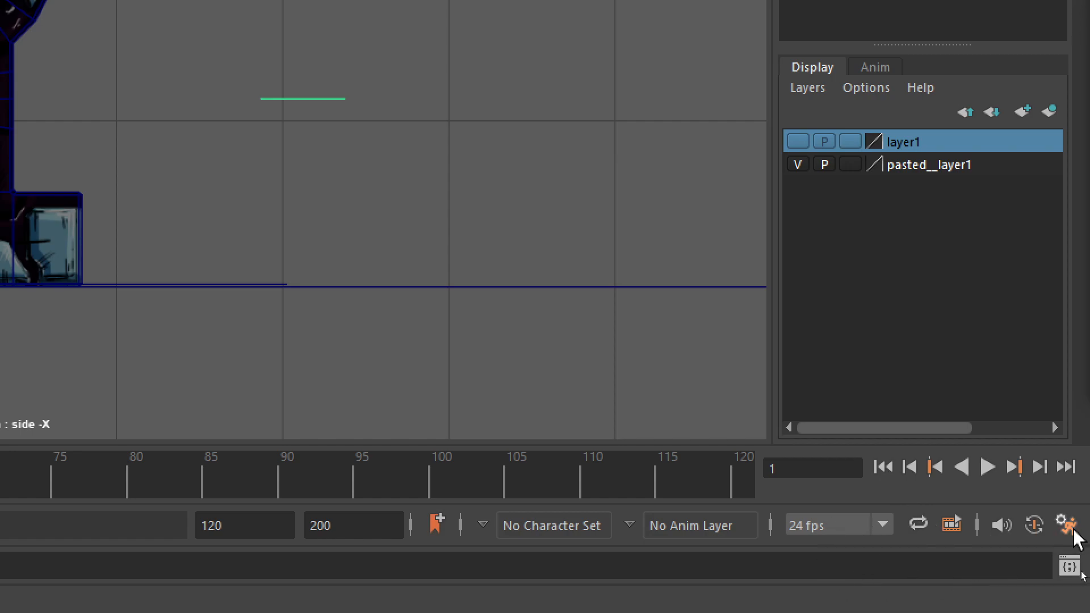
pyautogui.hotkey('ctrl', '2')
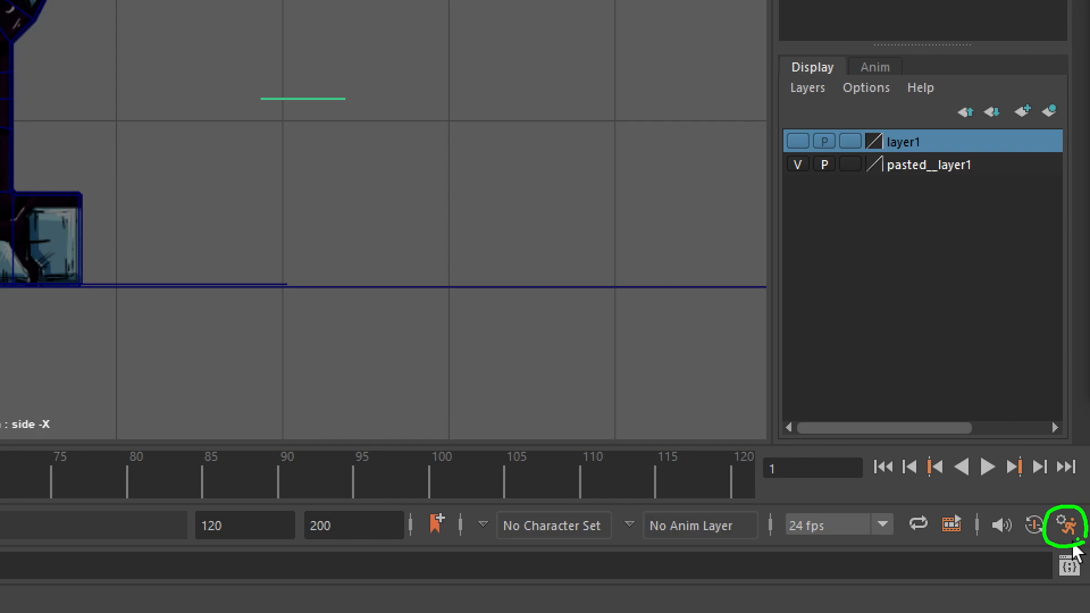
pyautogui.press('Escape')
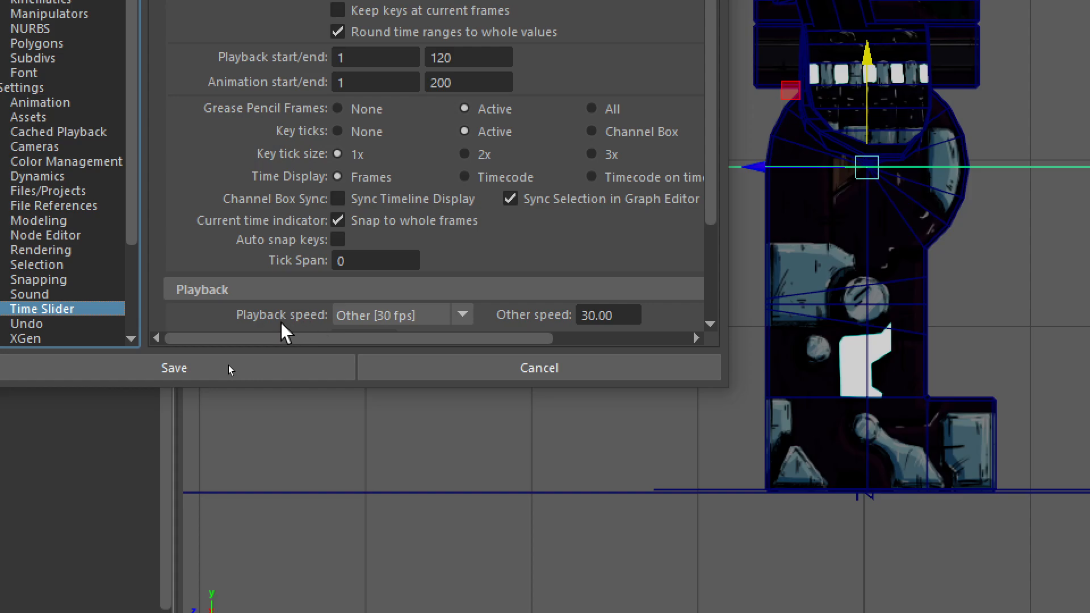
# Step: Set the playback speed to Other with a speed of 30 fps in the Time Slider preferences and save them
pyautogui.click(462, 316)
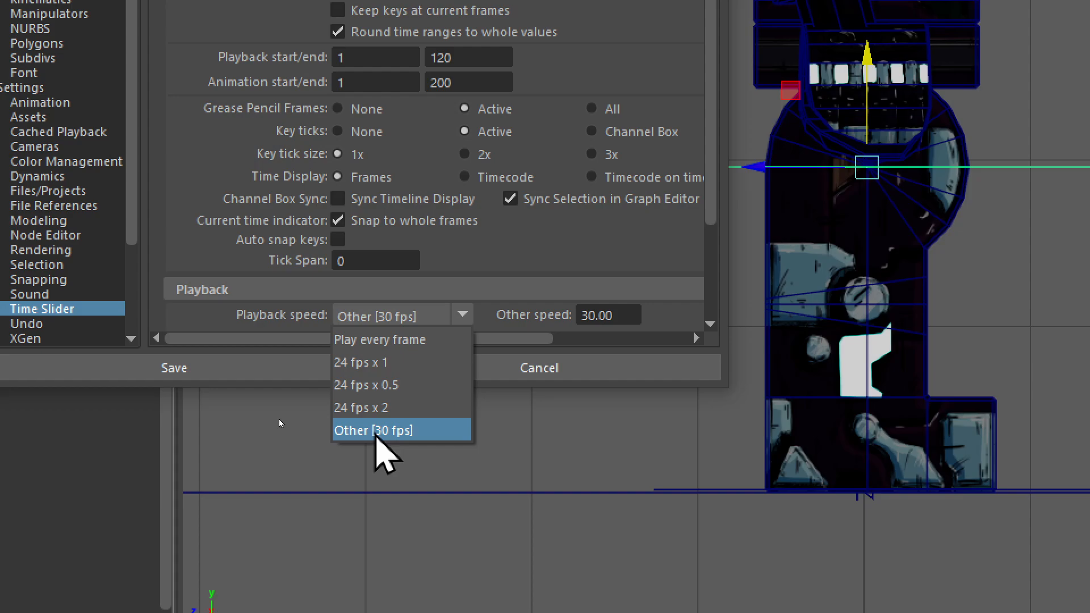
pyautogui.click(484, 338)
pyautogui.click(618, 315)
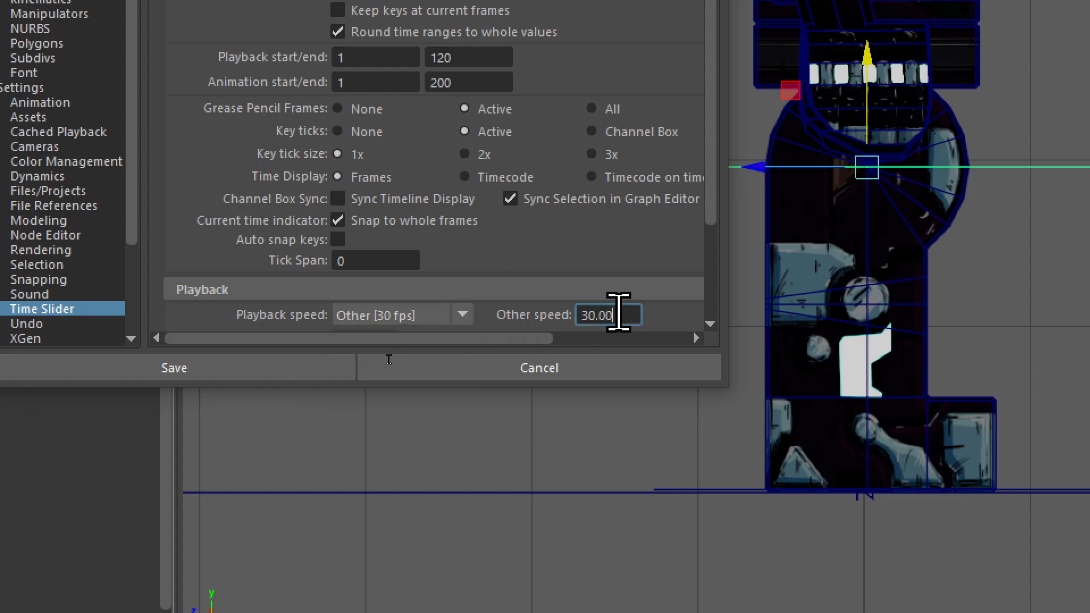
pyautogui.doubleClick(618, 314)
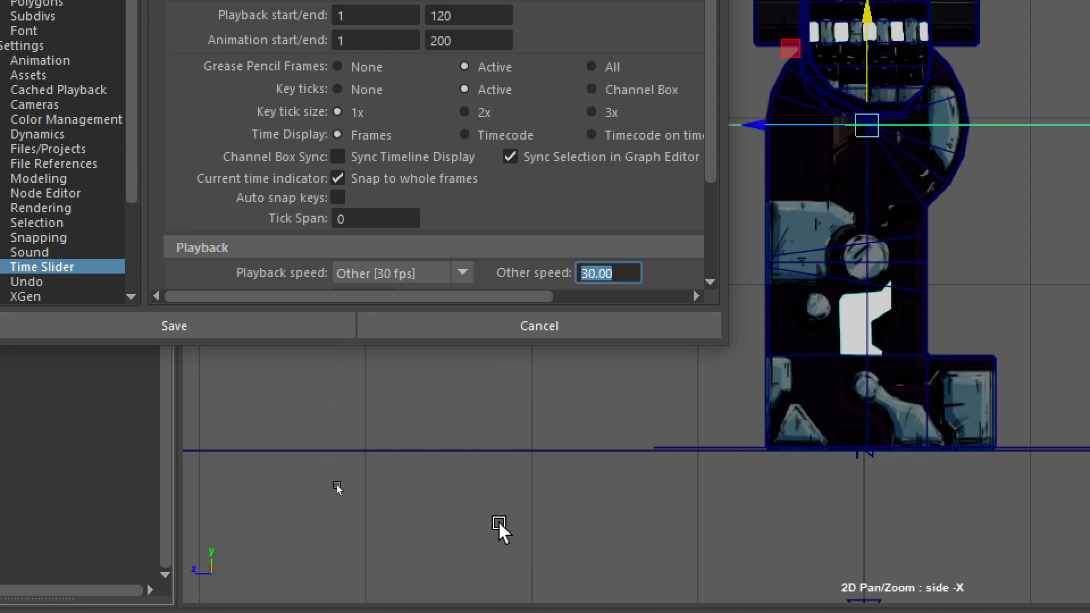
pyautogui.click(463, 273)
pyautogui.click(405, 390)
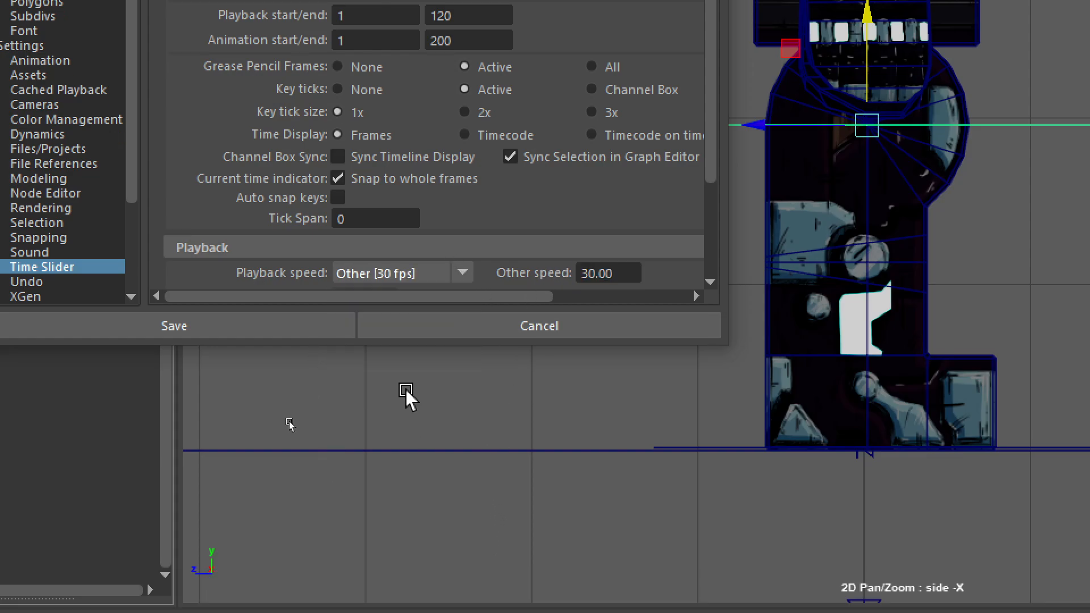
pyautogui.click(629, 272)
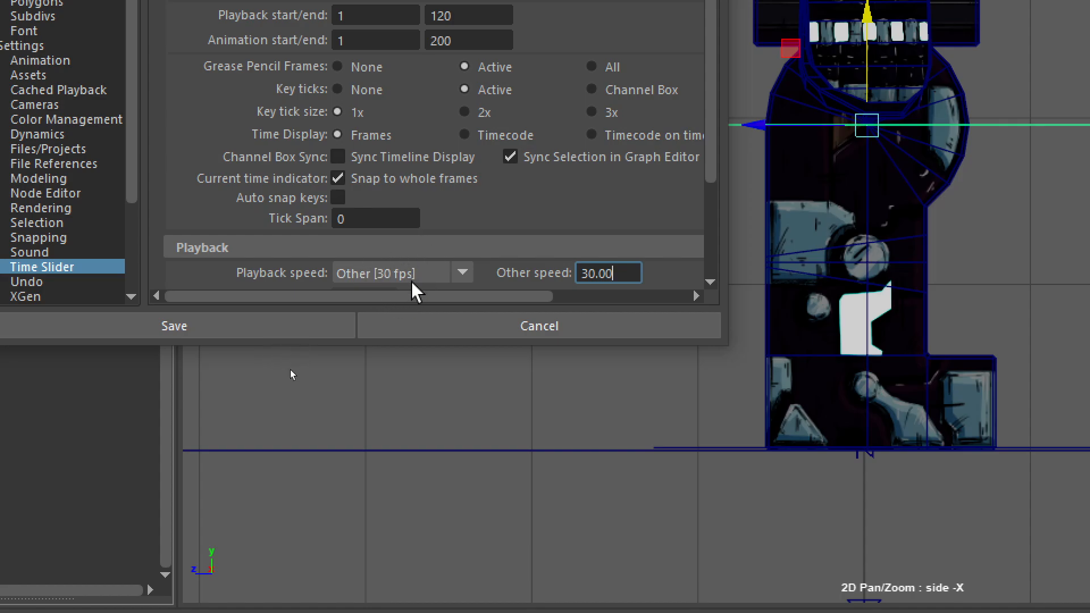
pyautogui.click(270, 328)
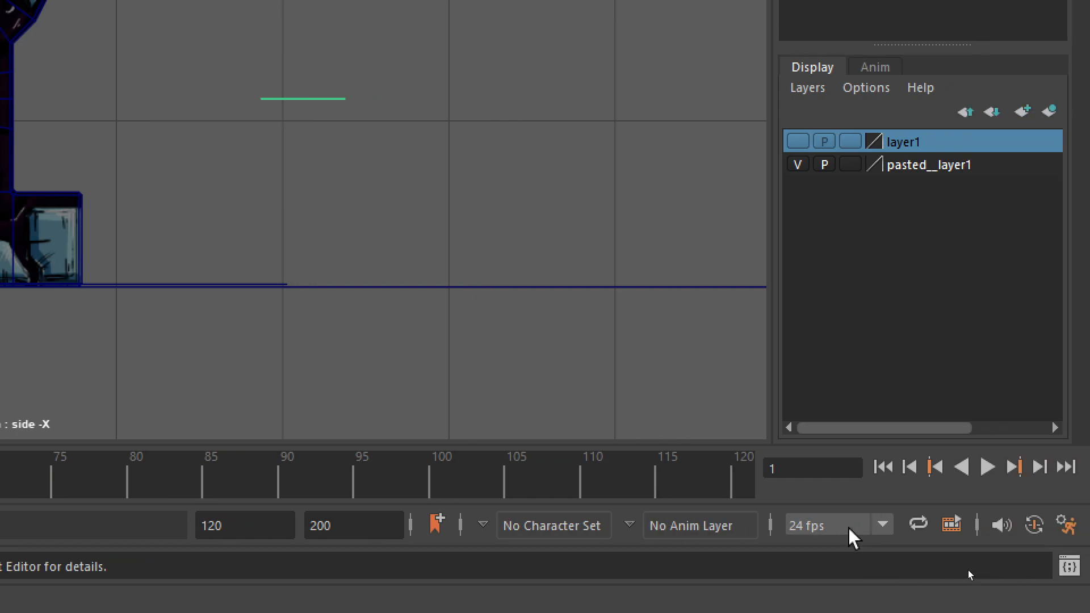
# Step: Set the scene's frame rate to 30 fps
pyautogui.click(863, 531)
pyautogui.moveTo(884, 318); pyautogui.dragTo(886, 365)
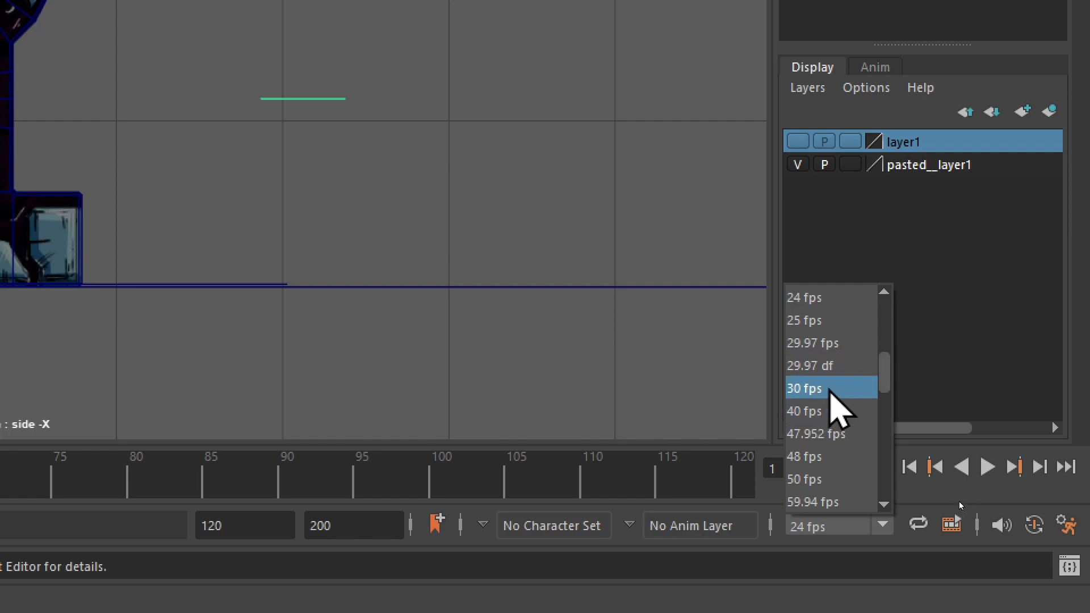
pyautogui.click(830, 389)
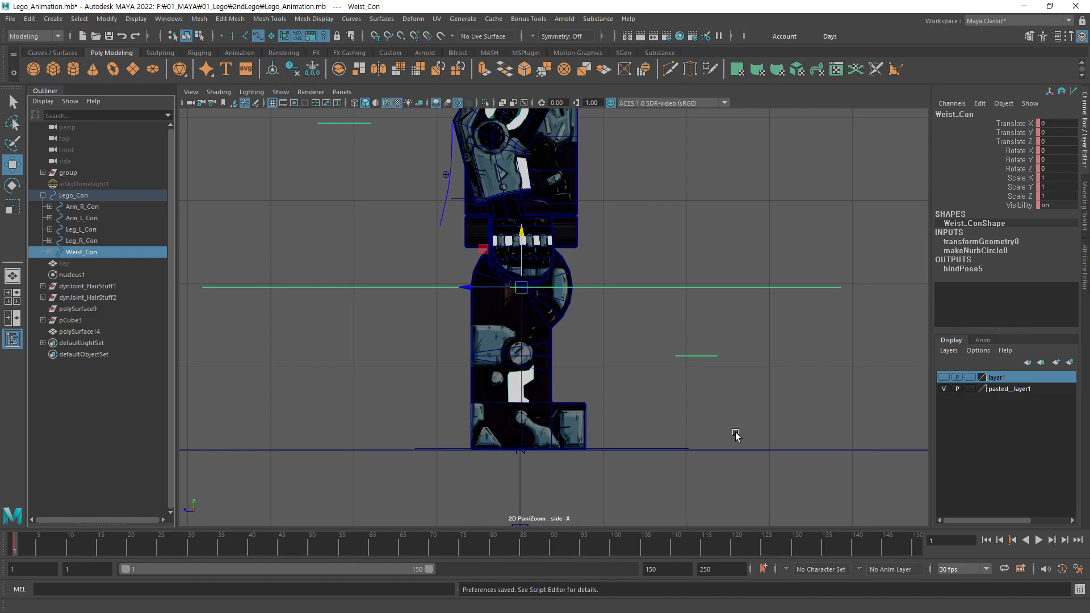
pyautogui.click(968, 569)
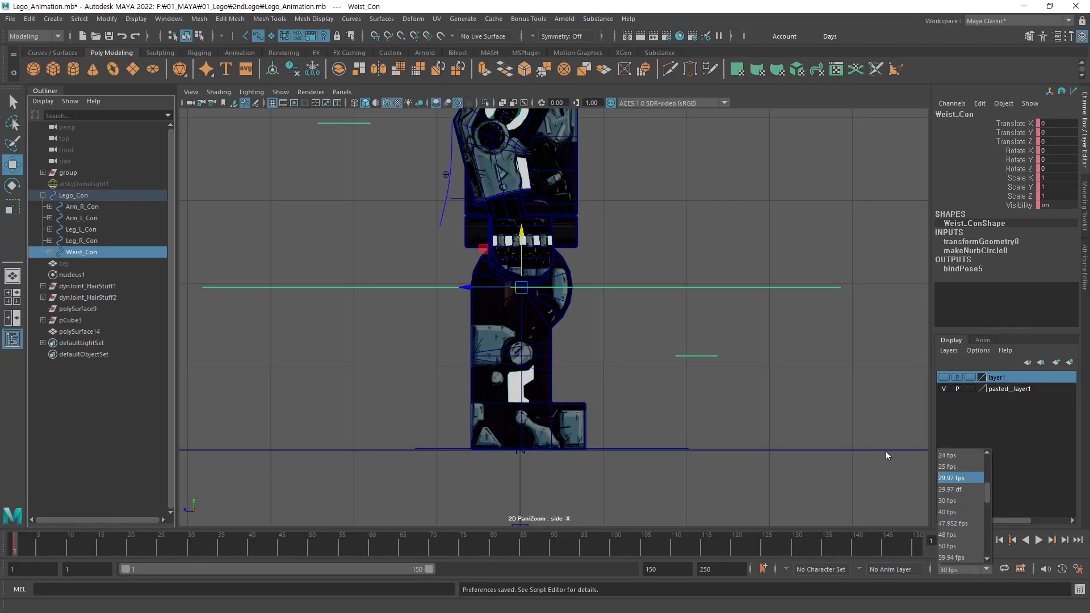
pyautogui.click(644, 487)
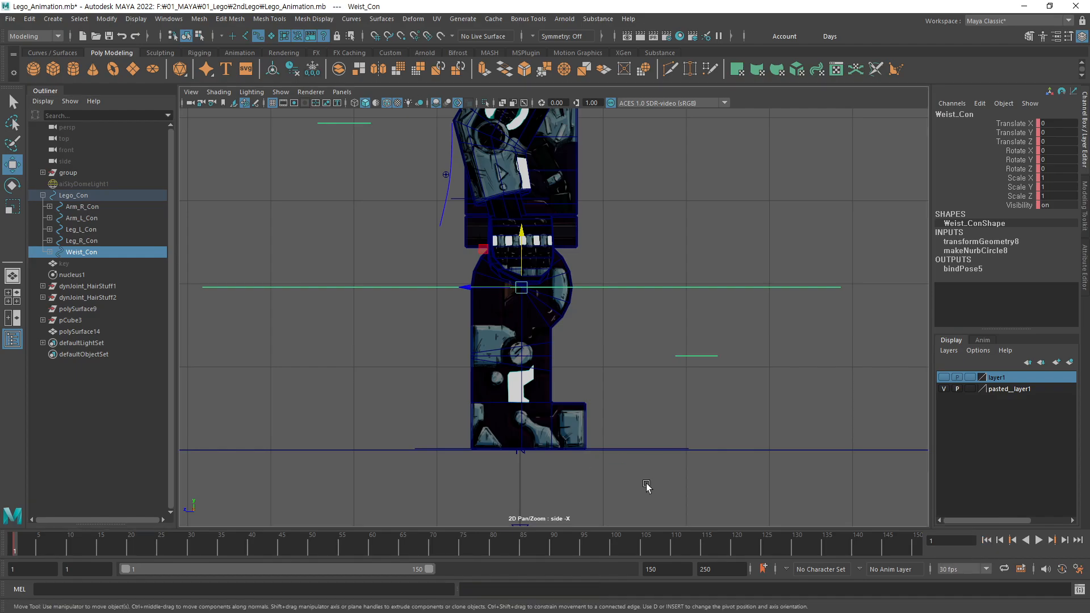
# Step: Reselect Weist_Con, go to frame 10 and move the control to about -0.048 on Translate Y and -0.041 on Translate Z
pyautogui.click(644, 487)
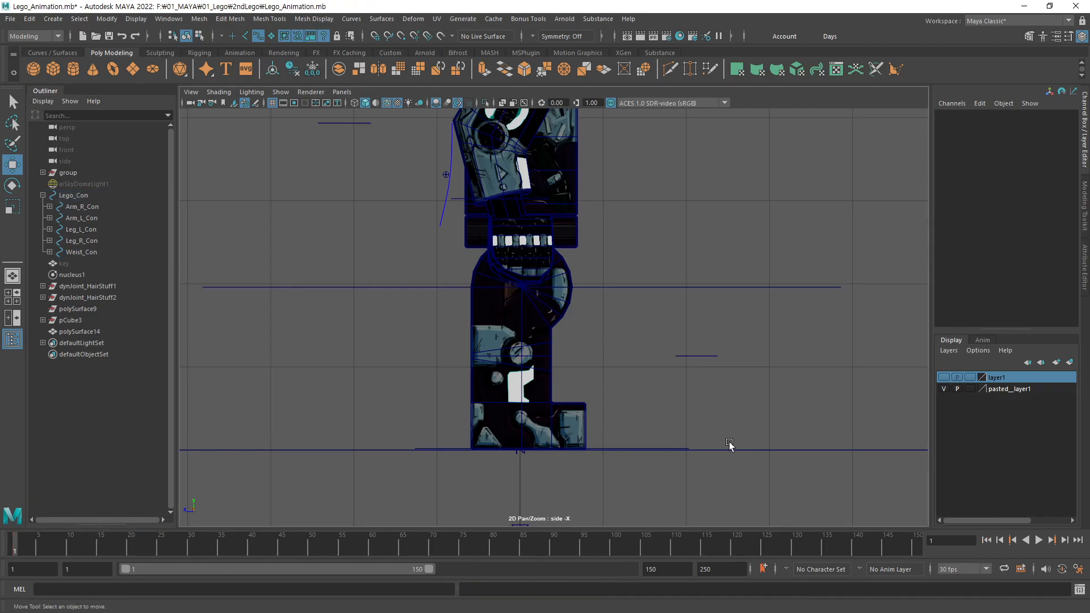
pyautogui.click(774, 292)
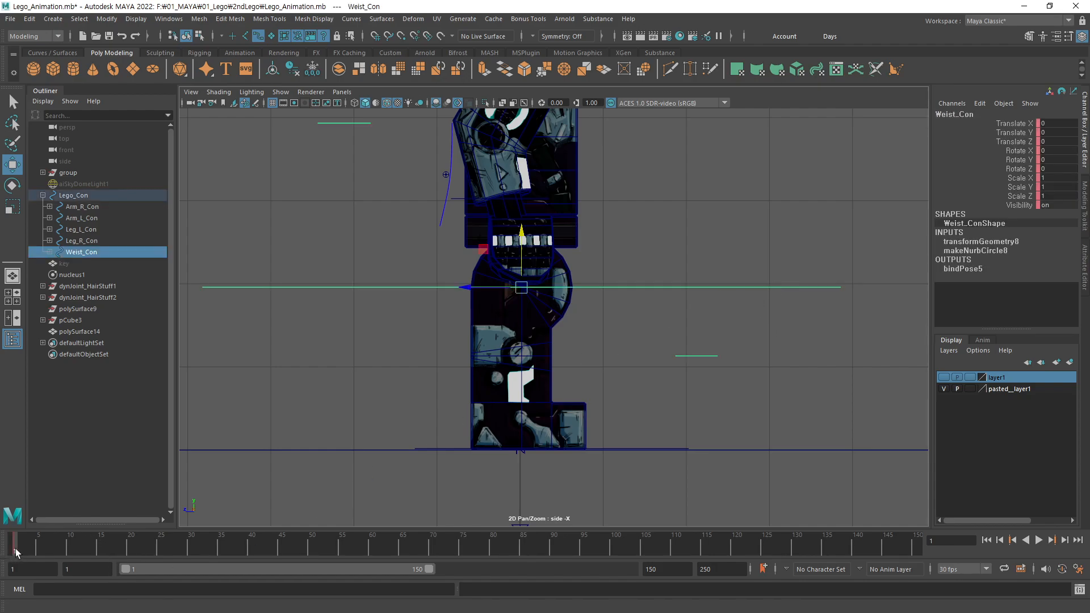
pyautogui.moveTo(18, 547); pyautogui.dragTo(69, 550)
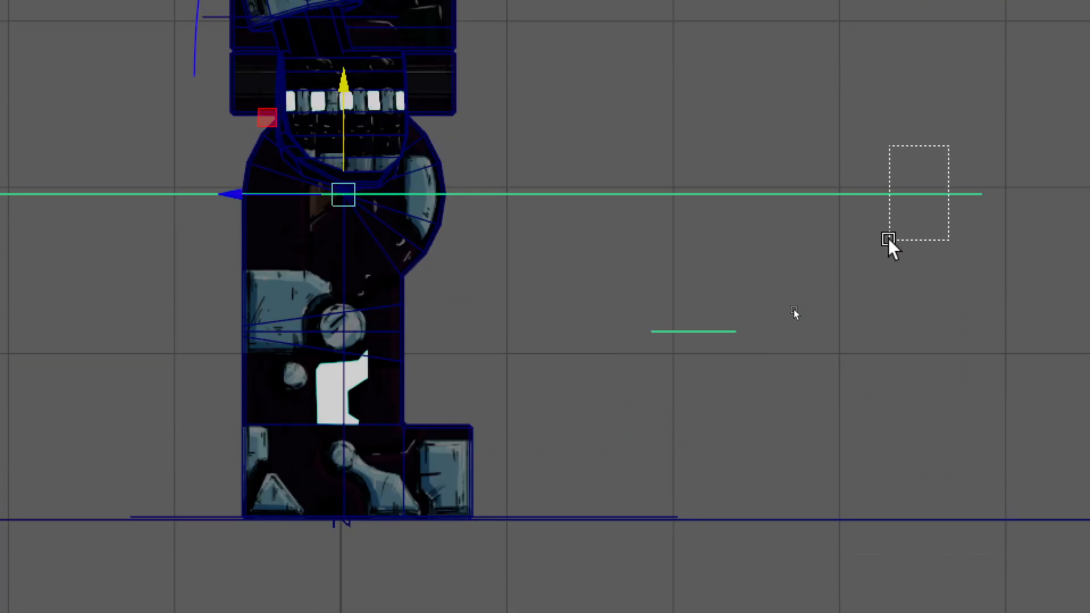
pyautogui.moveTo(889, 240); pyautogui.dragTo(888, 239)
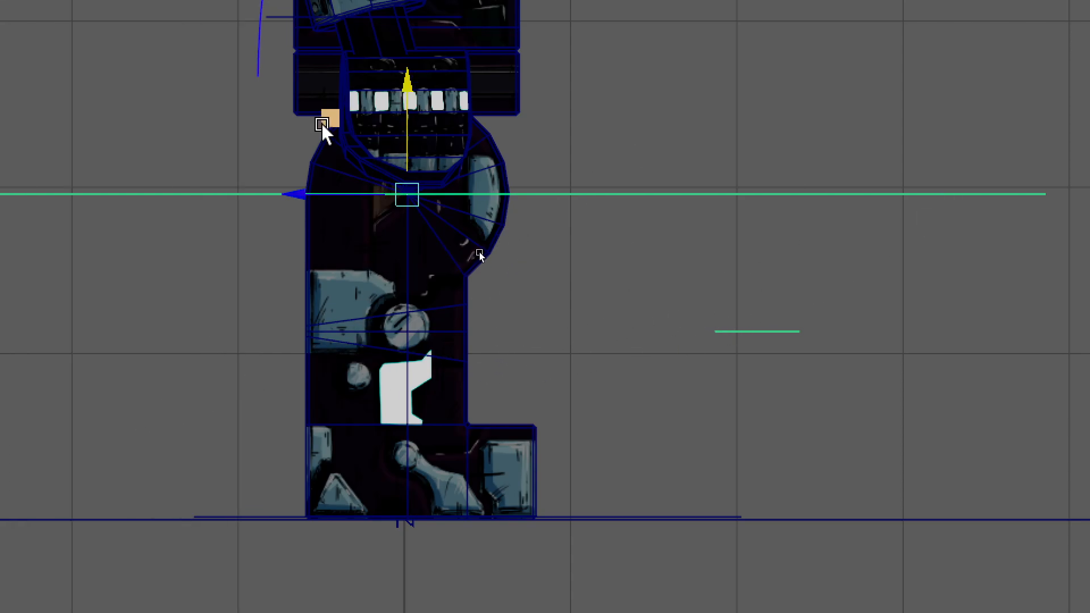
pyautogui.moveTo(406, 87); pyautogui.dragTo(406, 92)
pyautogui.moveTo(328, 126); pyautogui.dragTo(338, 128)
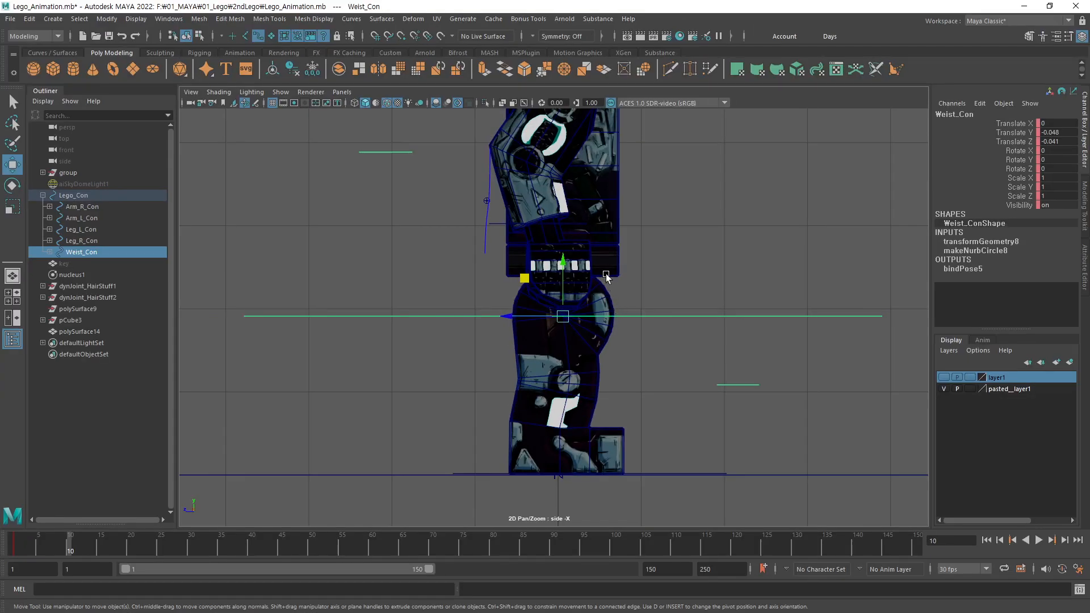
# Step: Rotate Weist_Con to about -2.265 on X and set a keyframe at frame 10
pyautogui.press('e')
pyautogui.moveTo(606, 288); pyautogui.dragTo(608, 289)
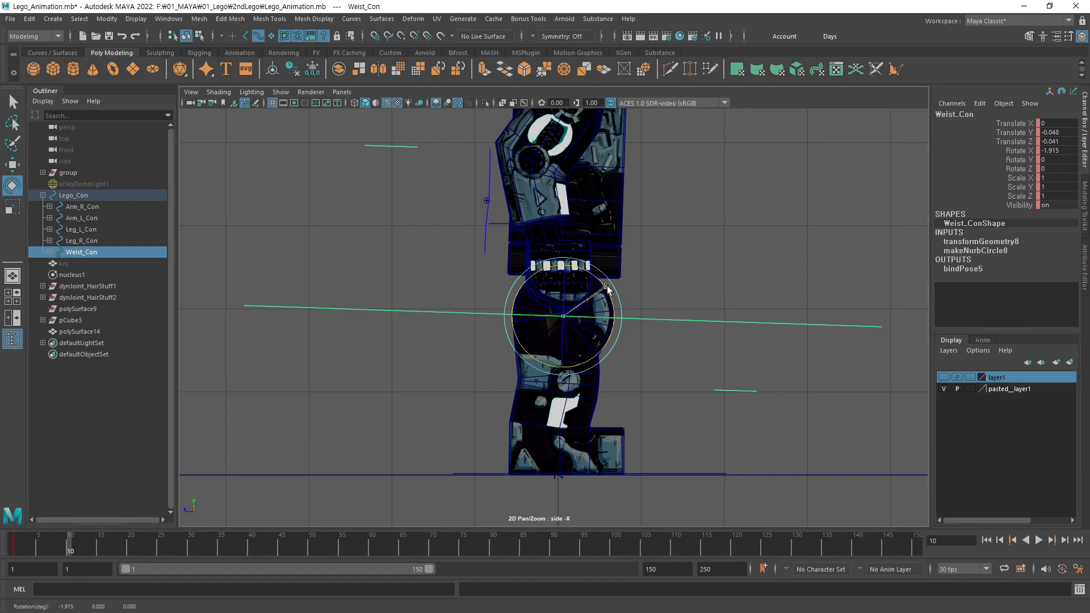
pyautogui.moveTo(607, 288); pyautogui.dragTo(606, 302)
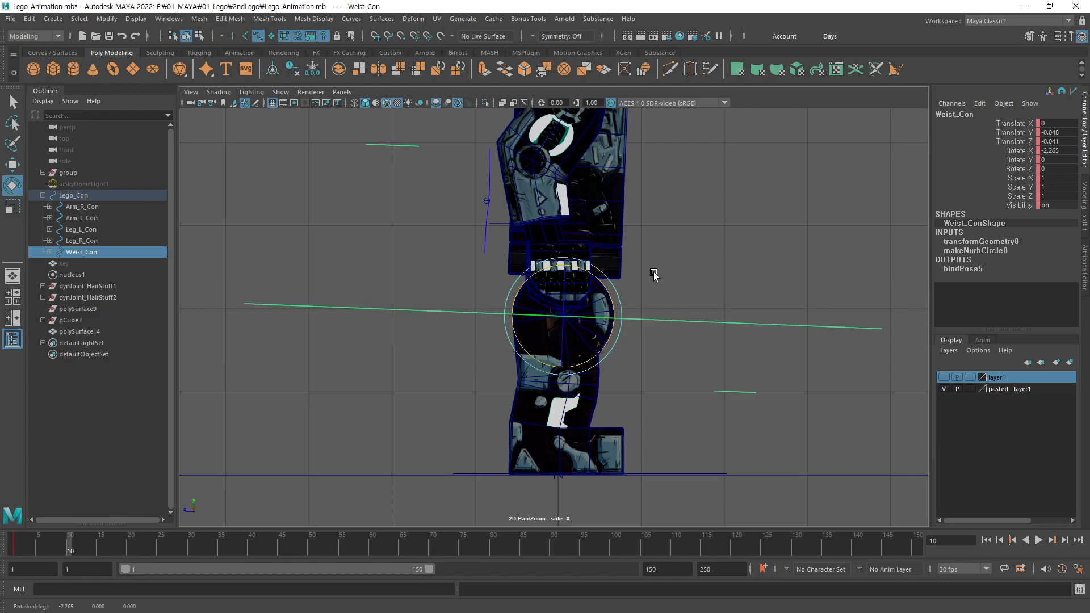
pyautogui.press('s')
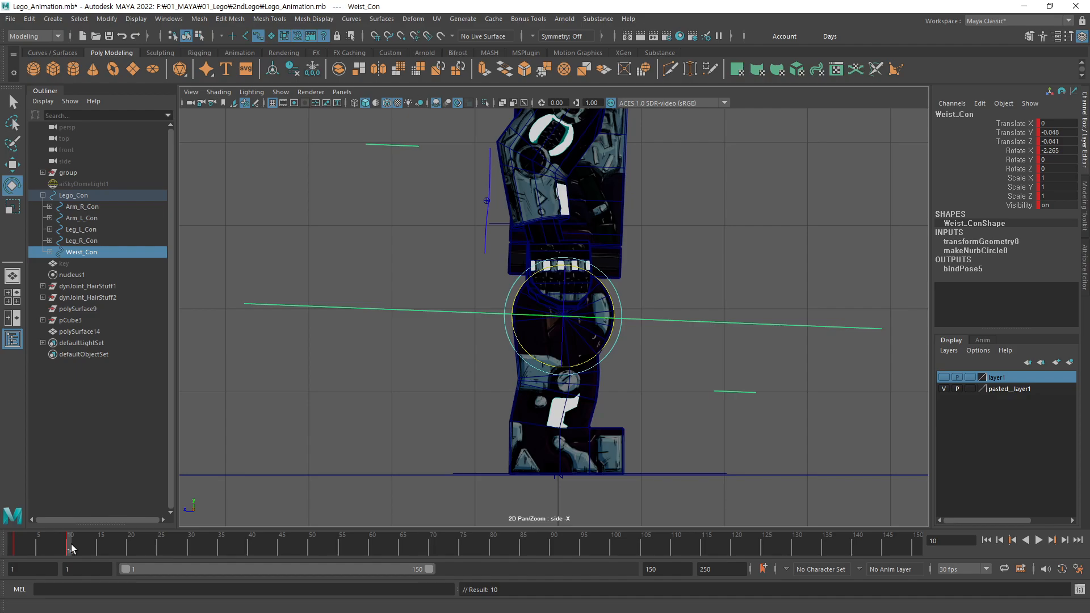
# Step: Play the animation to check the waist motion and return the current time to frame 10
pyautogui.hotkey('alt', 'v')
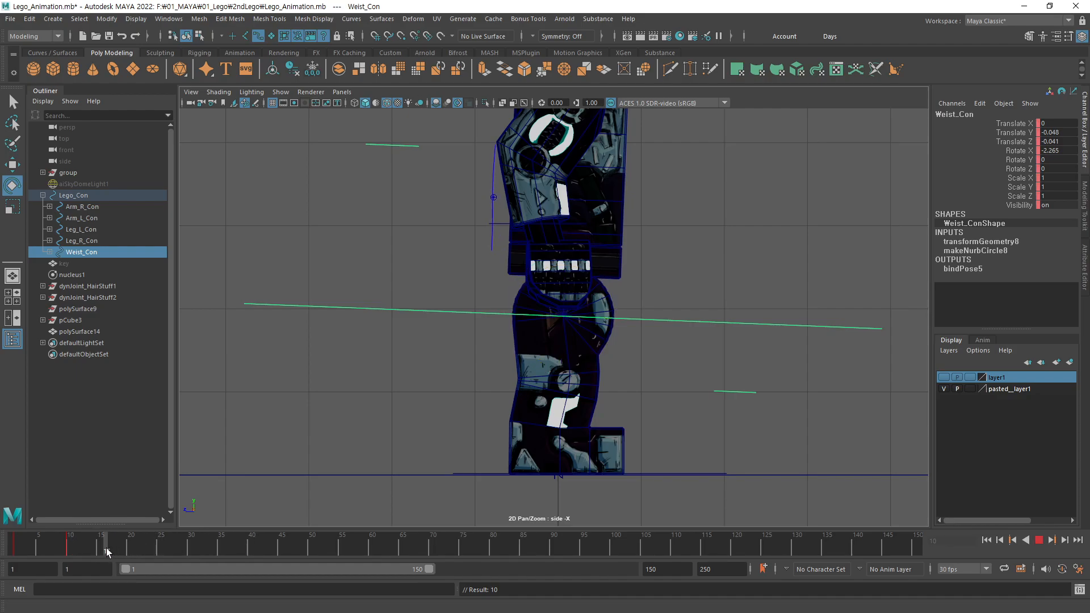
pyautogui.moveTo(106, 549); pyautogui.dragTo(71, 563)
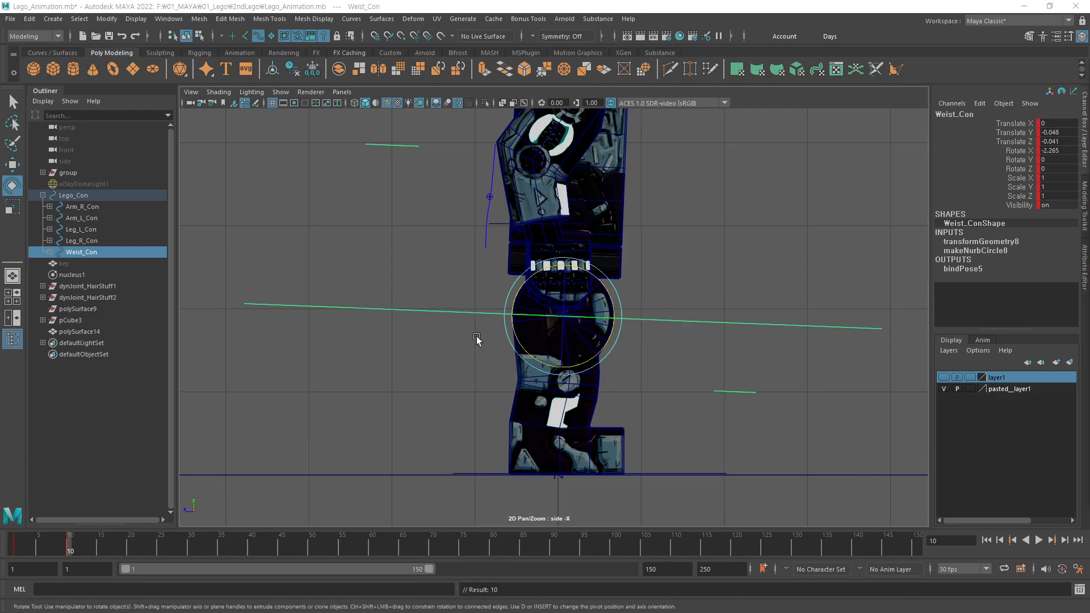
pyautogui.hotkey('alt', 'v')
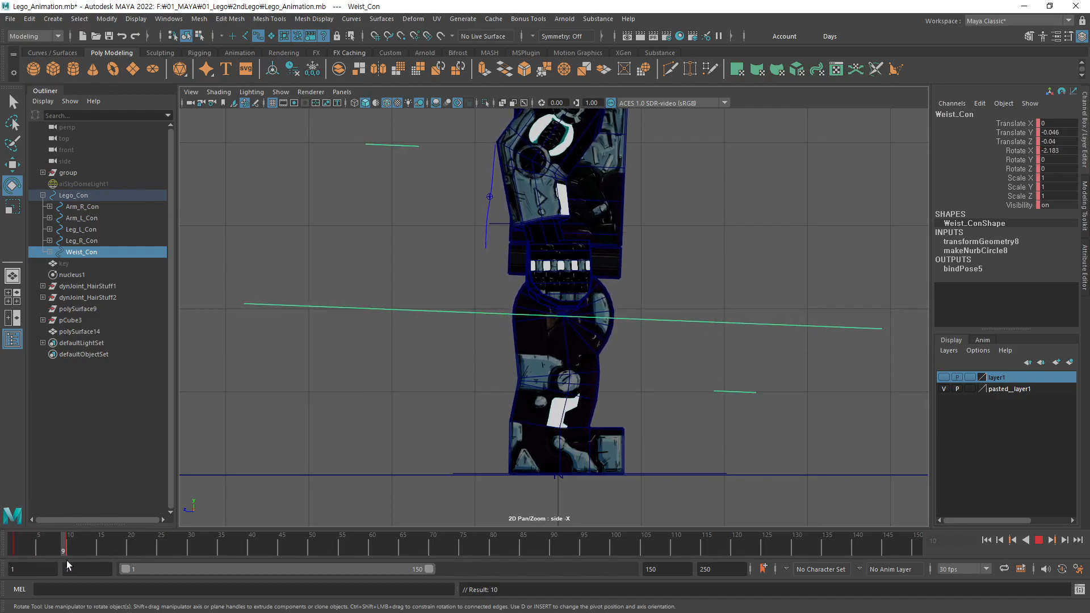
pyautogui.moveTo(60, 562)
pyautogui.mouseDown()
pyautogui.moveTo(35, 564)
pyautogui.moveTo(68, 566)
pyautogui.mouseUp()
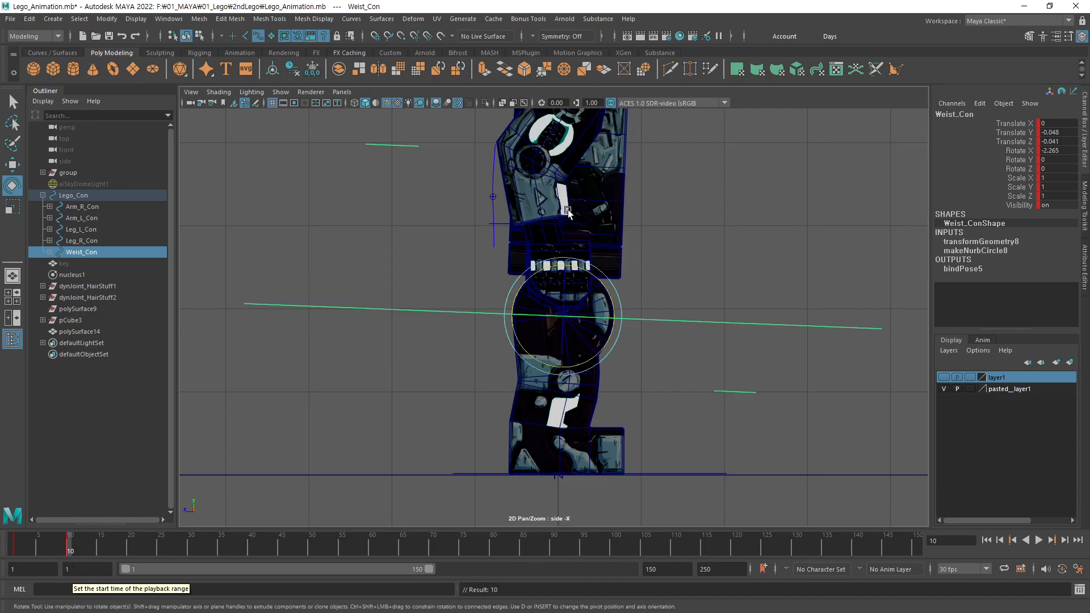
# Step: Display the character with the default material in the side view
pyautogui.keyDown('alt'); pyautogui.moveTo(617, 200); pyautogui.dragTo(600, 251, button='middle'); pyautogui.keyUp('alt')
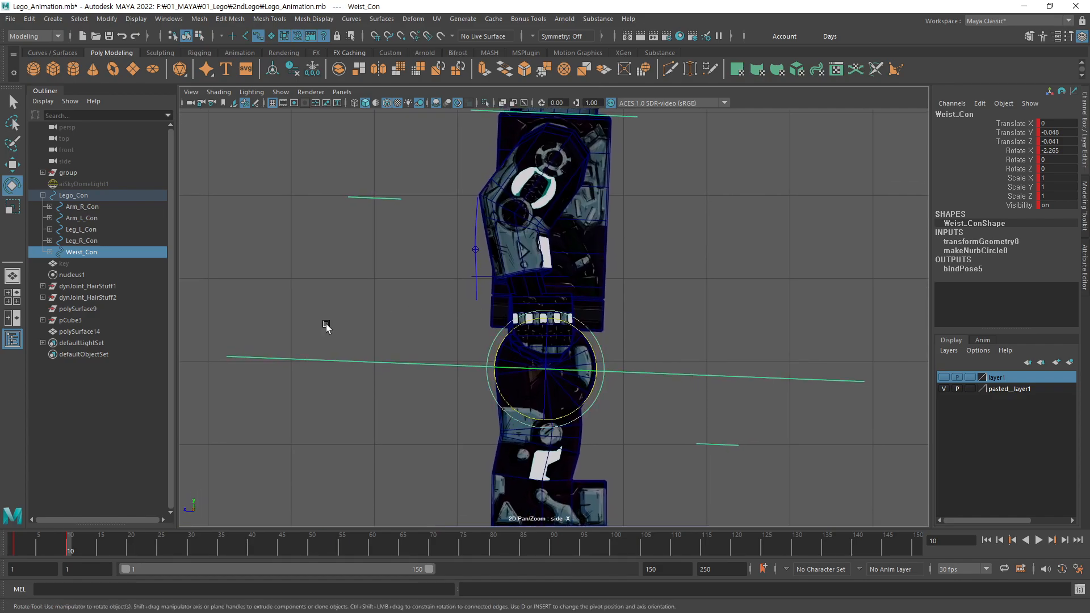
pyautogui.click(85, 206)
pyautogui.click(86, 218)
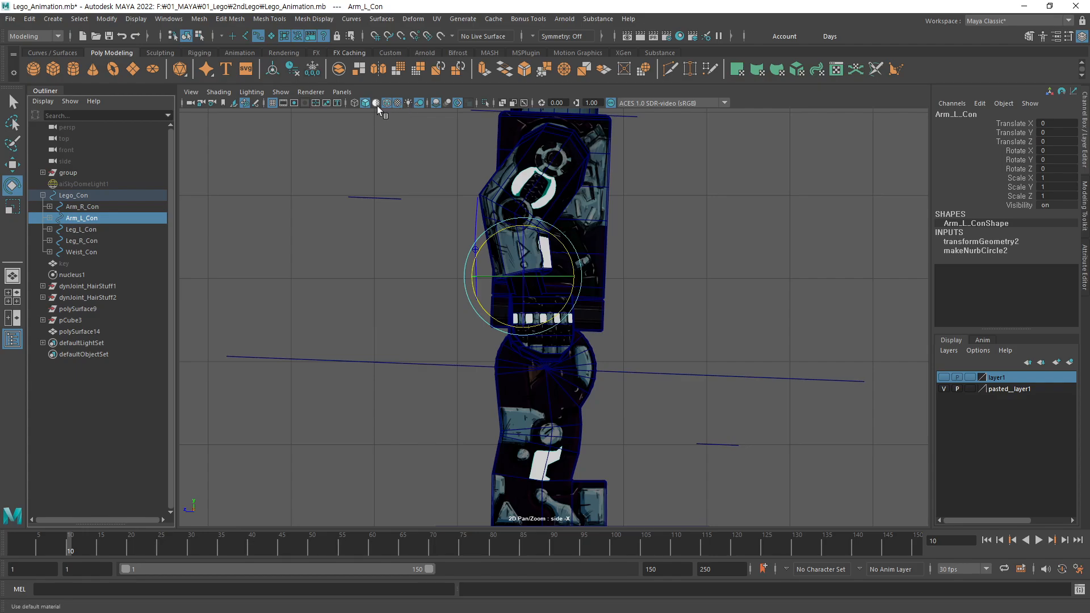
pyautogui.click(376, 103)
pyautogui.keyDown('alt'); pyautogui.moveTo(477, 362); pyautogui.dragTo(460, 386, button='middle'); pyautogui.keyUp('alt')
pyautogui.keyDown('alt'); pyautogui.moveTo(552, 376); pyautogui.dragTo(703, 348, button='right'); pyautogui.keyUp('alt')
# Step: Select Arm_R_Con and Arm_L_Con alternately to compare the two arm controls, ending with Arm_L_Con selected
pyautogui.click(88, 209)
pyautogui.click(89, 220)
pyautogui.click(88, 209)
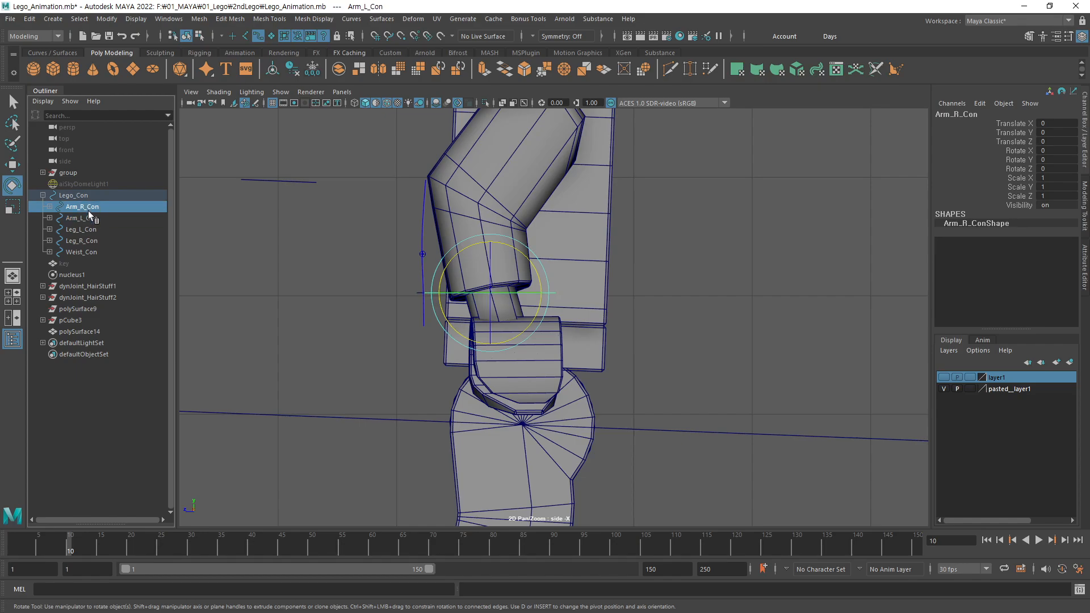
pyautogui.click(89, 220)
pyautogui.click(88, 210)
pyautogui.click(88, 219)
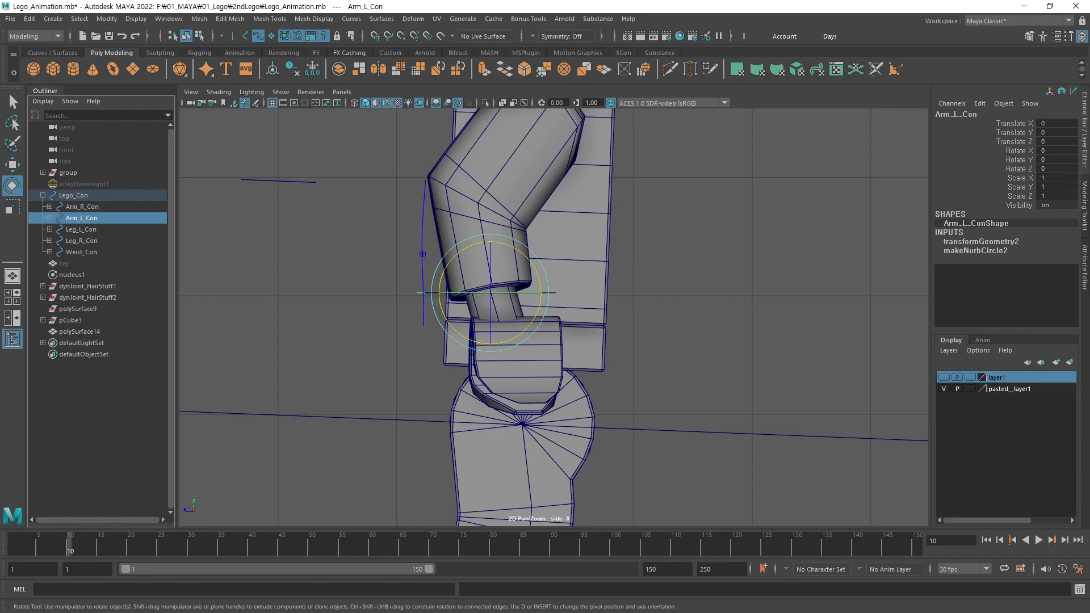
# Step: Try moving Arm_L_Con to swing the left arm away from the body, and undo the moves
pyautogui.keyDown('alt'); pyautogui.moveTo(690, 354); pyautogui.dragTo(652, 353, button='middle'); pyautogui.keyUp('alt')
pyautogui.press('w')
pyautogui.moveTo(407, 341); pyautogui.dragTo(768, 368, button='middle')
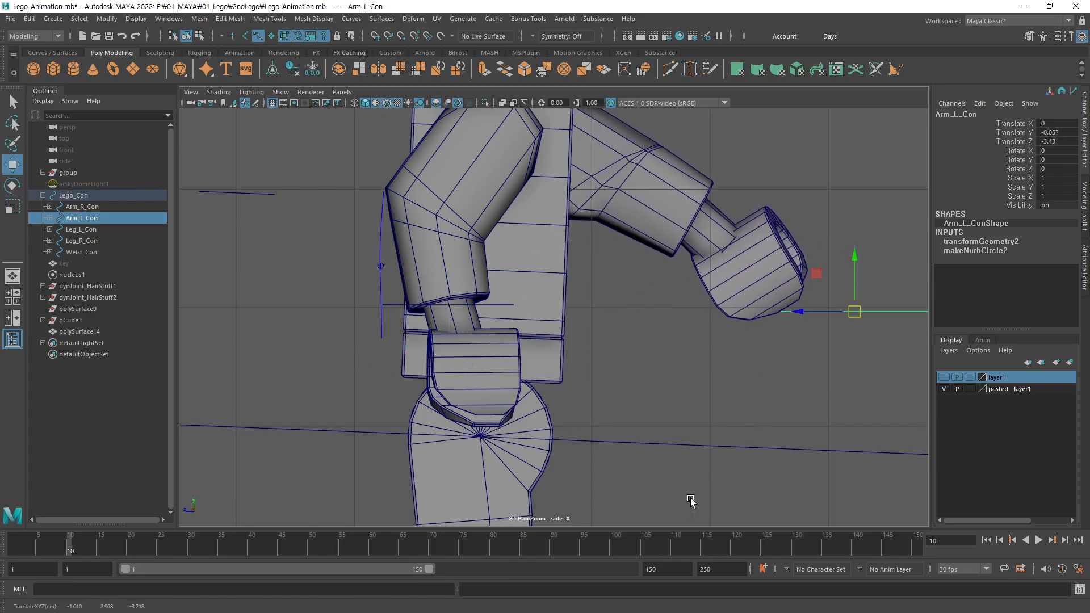
pyautogui.moveTo(848, 336); pyautogui.dragTo(866, 344)
pyautogui.moveTo(920, 230); pyautogui.dragTo(886, 277)
pyautogui.moveTo(887, 239); pyautogui.dragTo(925, 299)
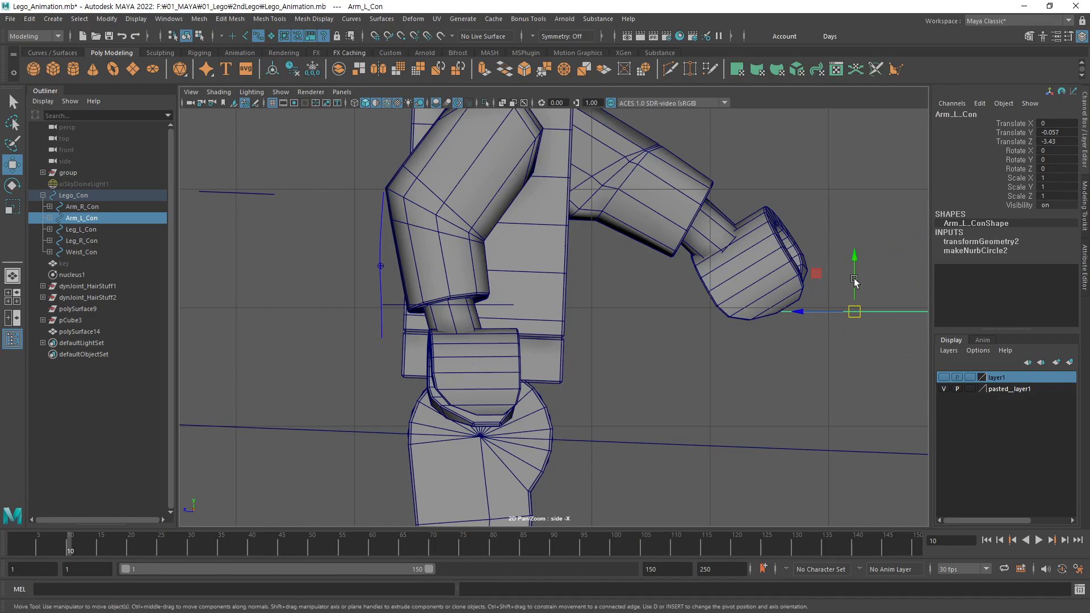
pyautogui.moveTo(864, 391)
pyautogui.mouseDown(button='middle')
pyautogui.moveTo(805, 342)
pyautogui.moveTo(695, 294)
pyautogui.mouseUp(button='middle')
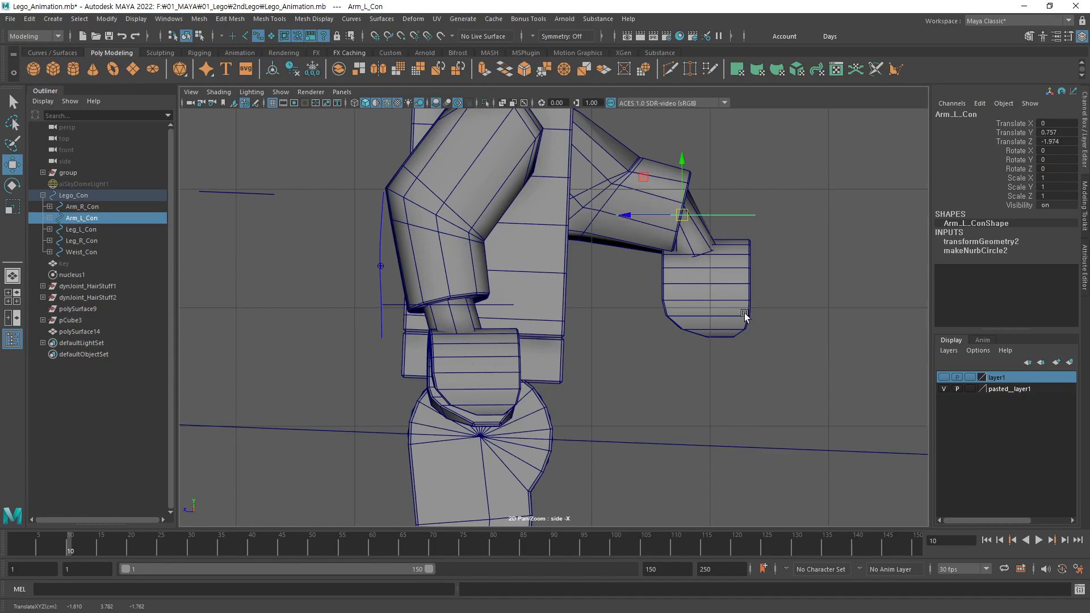
pyautogui.hotkey('ctrl', 'z')
pyautogui.hotkey('ctrl', 'z')
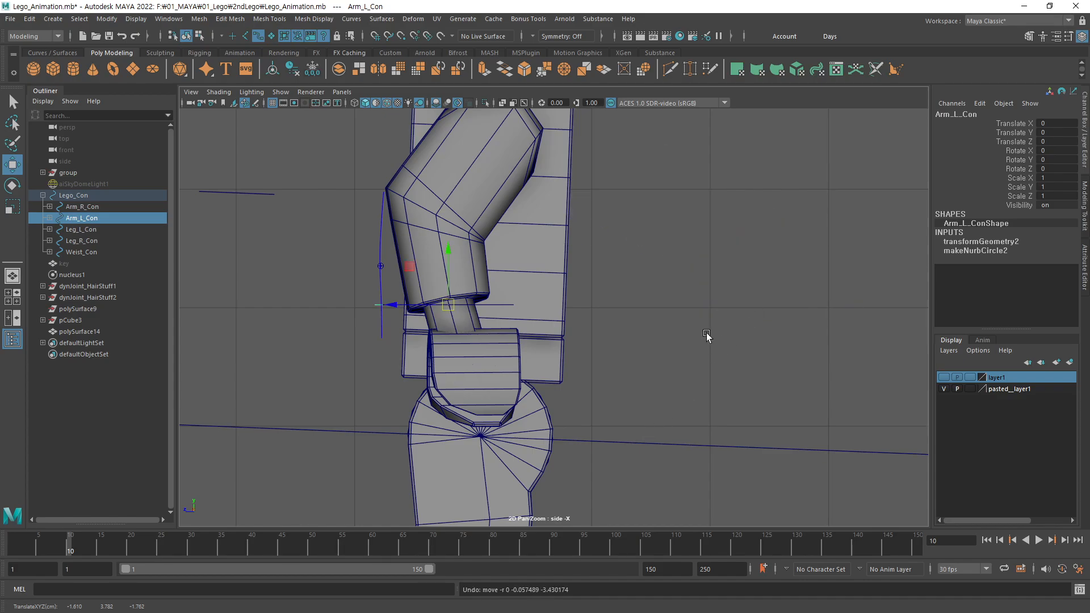
# Step: Select Arm_R_Con and Arm_L_Con together, key their default pose on frame 1, and return to frame 10
pyautogui.click(91, 208)
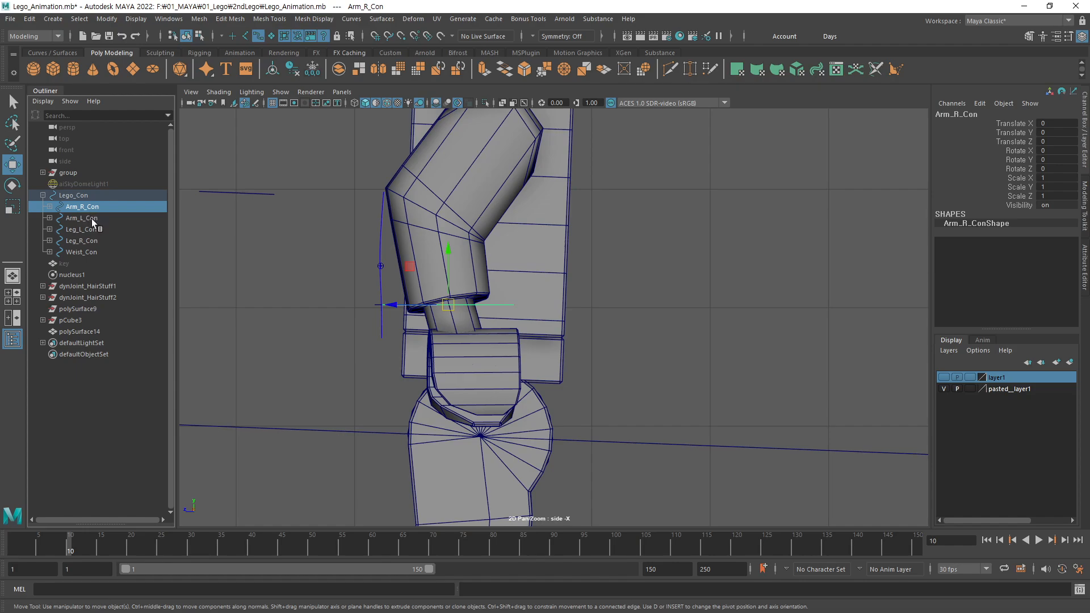
pyautogui.keyDown('ctrl'); pyautogui.click(91, 219); pyautogui.keyUp('ctrl')
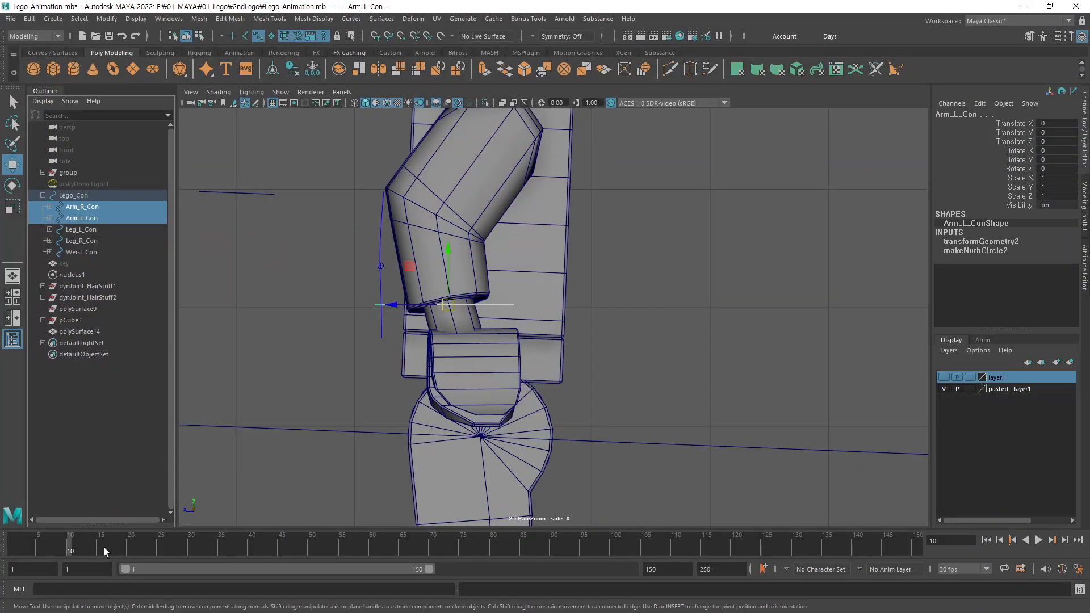
pyautogui.moveTo(70, 542)
pyautogui.mouseDown()
pyautogui.moveTo(15, 550)
pyautogui.moveTo(69, 545)
pyautogui.mouseUp()
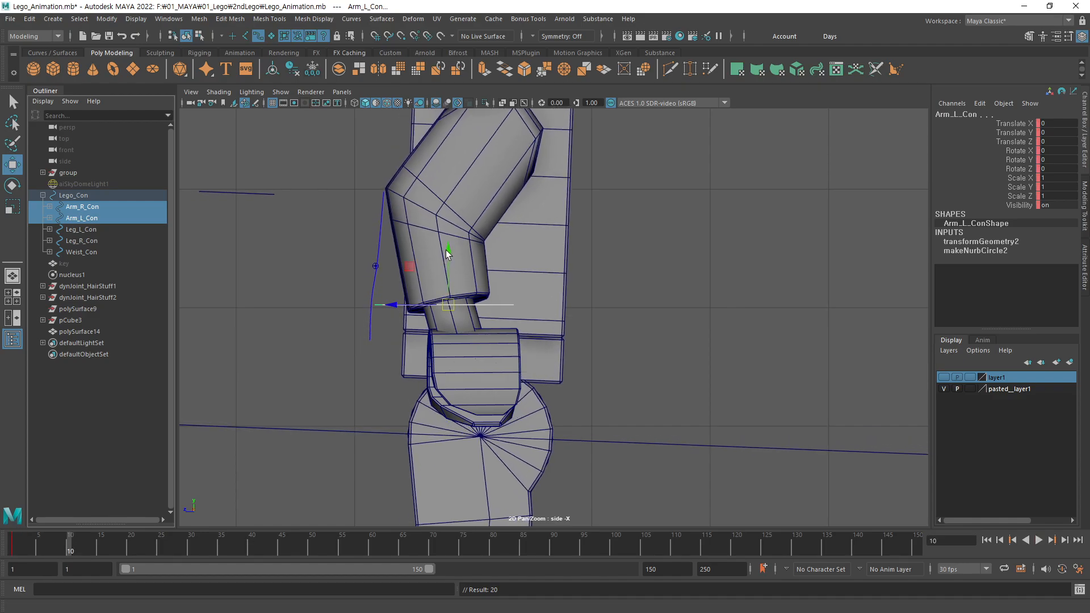
# Step: Pose both arm controls at frame 10 with Translate Y -0.158, Translate Z -0.407 and Rotate X -7.937, key them, and preview the motion
pyautogui.moveTo(446, 254)
pyautogui.mouseDown()
pyautogui.moveTo(447, 320)
pyautogui.moveTo(457, 261)
pyautogui.mouseUp()
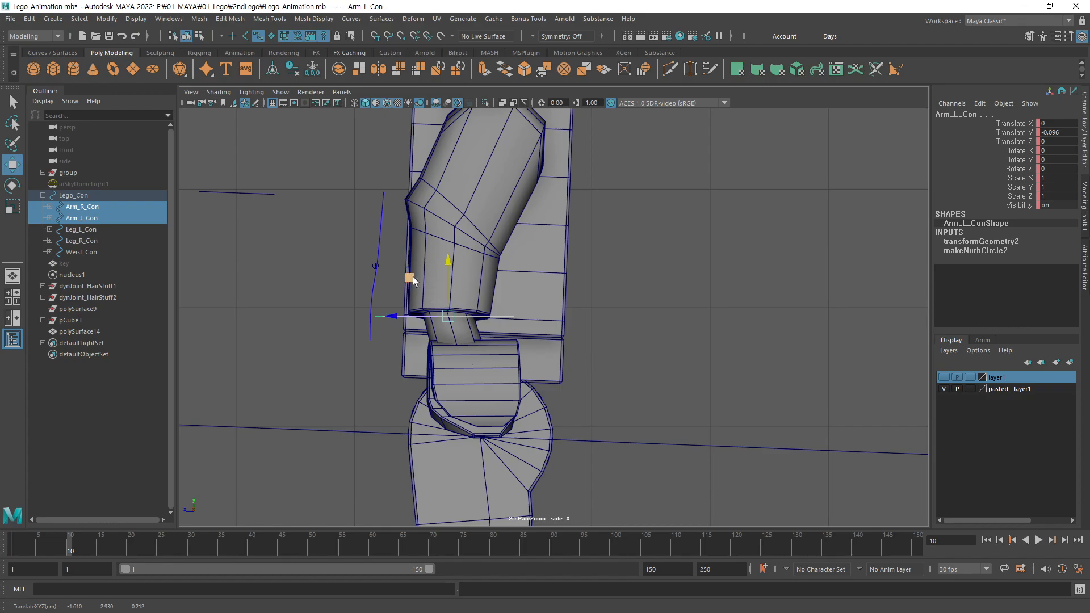
pyautogui.moveTo(414, 278); pyautogui.dragTo(460, 288)
pyautogui.press('e')
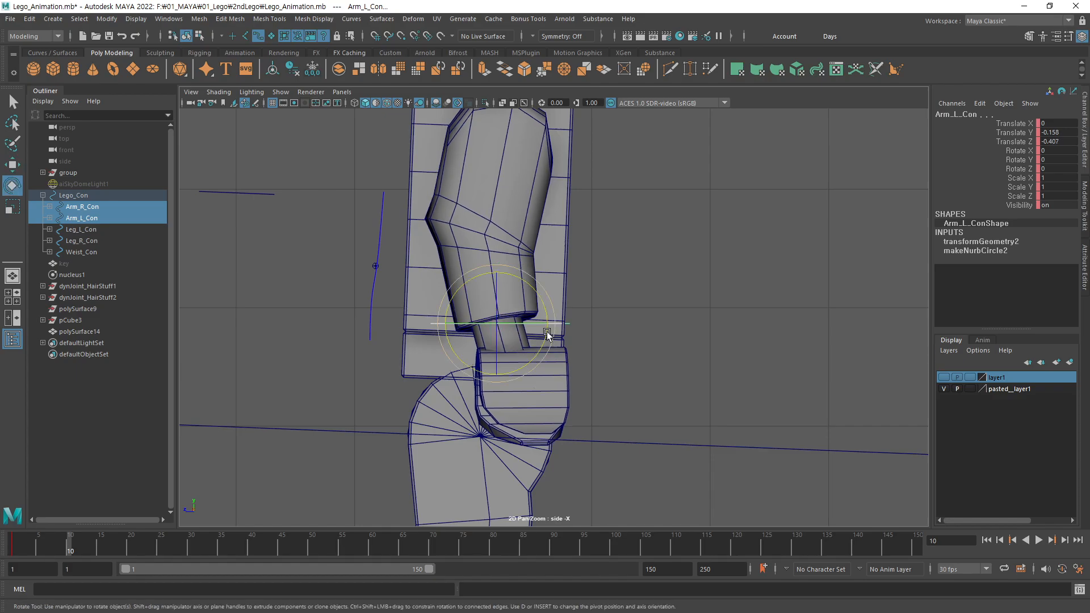
pyautogui.moveTo(540, 302); pyautogui.dragTo(546, 306)
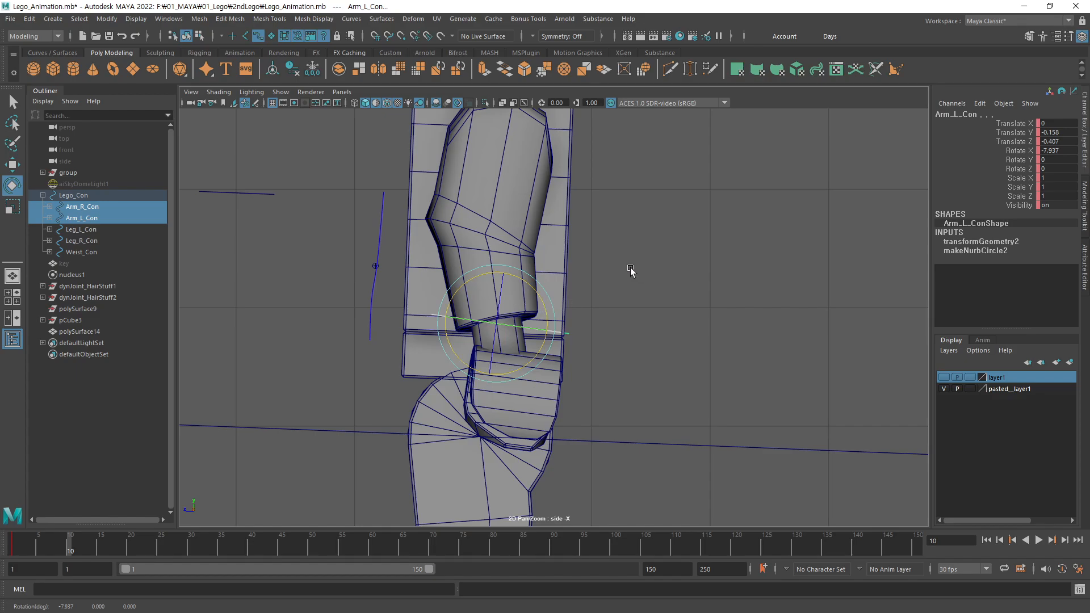
pyautogui.keyDown('alt'); pyautogui.moveTo(630, 271); pyautogui.dragTo(561, 372, button='right'); pyautogui.keyUp('alt')
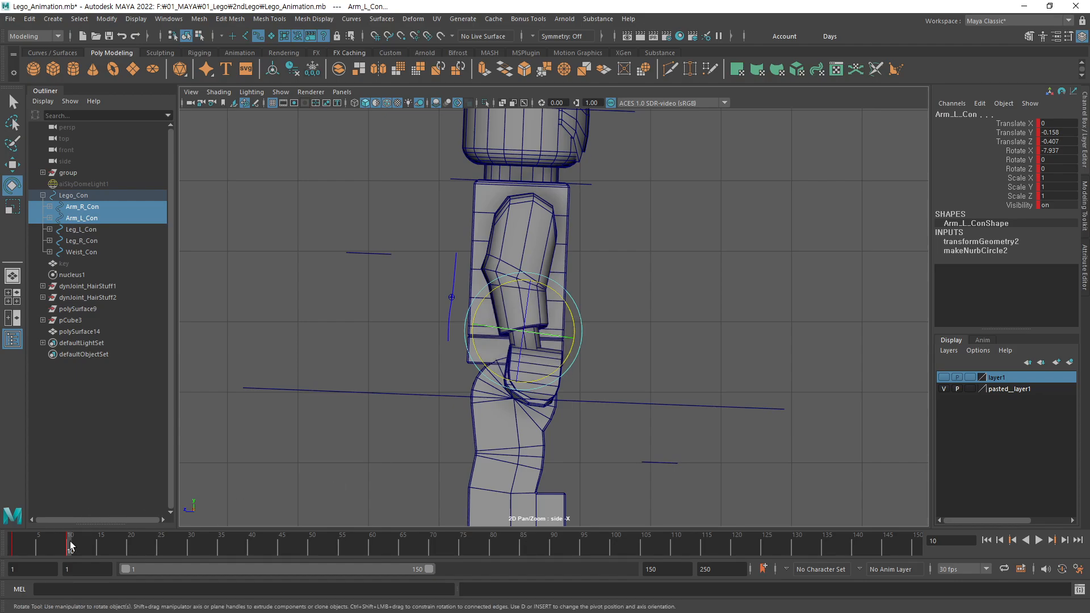
pyautogui.hotkey('alt', 'v')
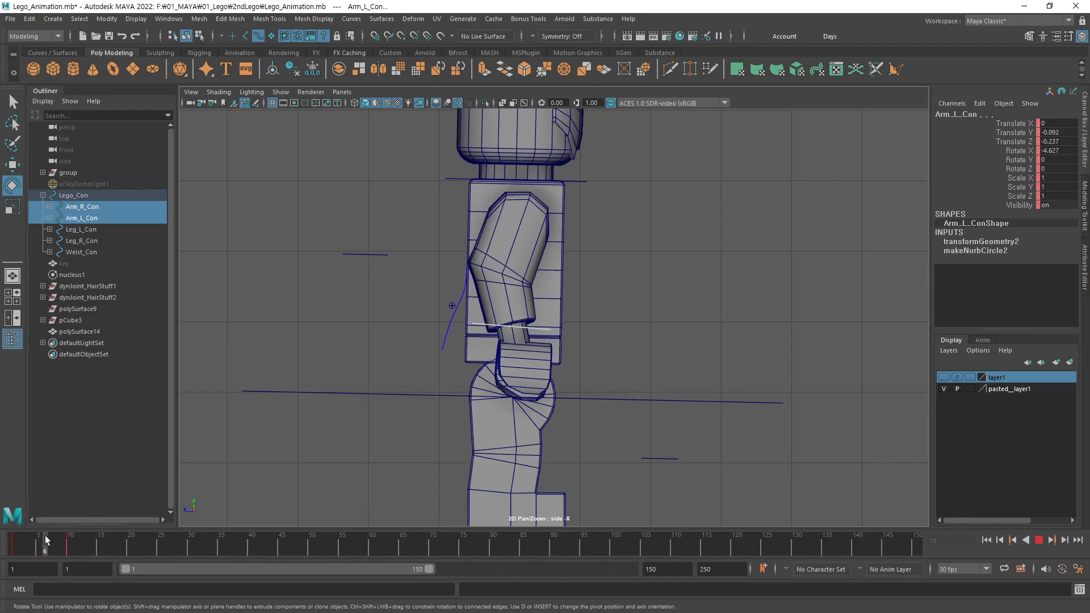
pyautogui.click(70, 547)
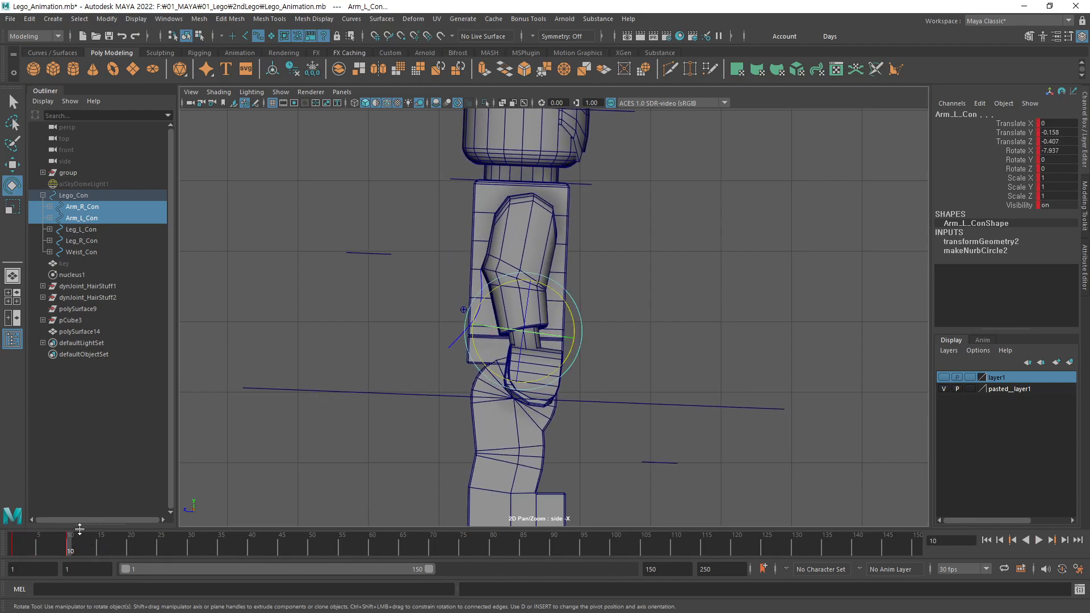
# Step: Select Shoulder_Con and expand Weist_Con in the hierarchy to point out both controls, with the Move tool ready
pyautogui.click(590, 185)
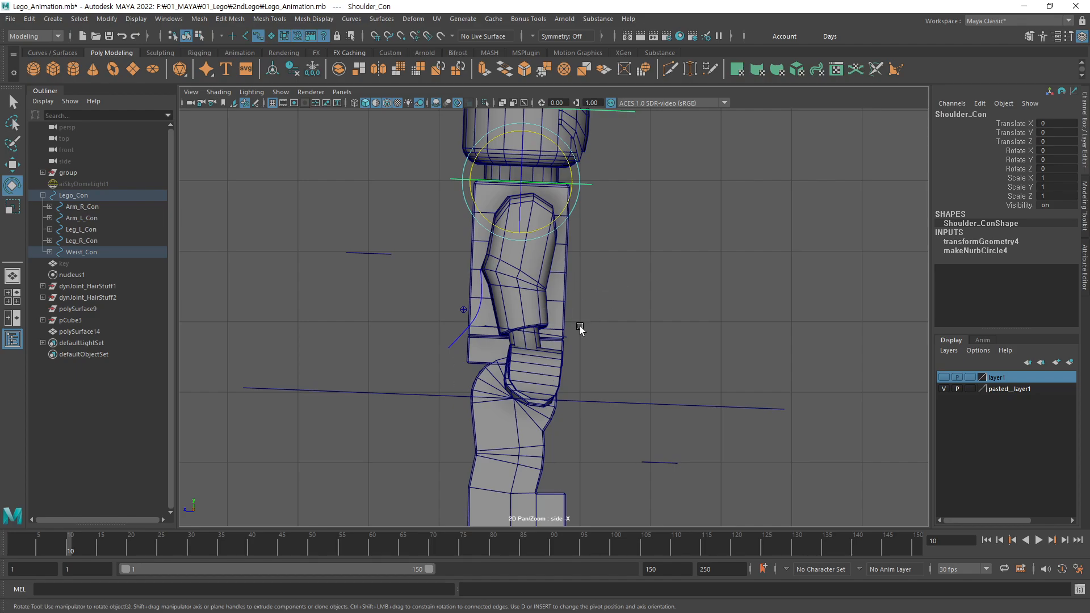
pyautogui.moveTo(70, 549)
pyautogui.mouseDown()
pyautogui.moveTo(161, 516)
pyautogui.moveTo(30, 550)
pyautogui.moveTo(89, 553)
pyautogui.moveTo(6, 553)
pyautogui.moveTo(93, 554)
pyautogui.moveTo(26, 553)
pyautogui.moveTo(84, 559)
pyautogui.moveTo(72, 563)
pyautogui.moveTo(12, 555)
pyautogui.moveTo(69, 547)
pyautogui.mouseUp()
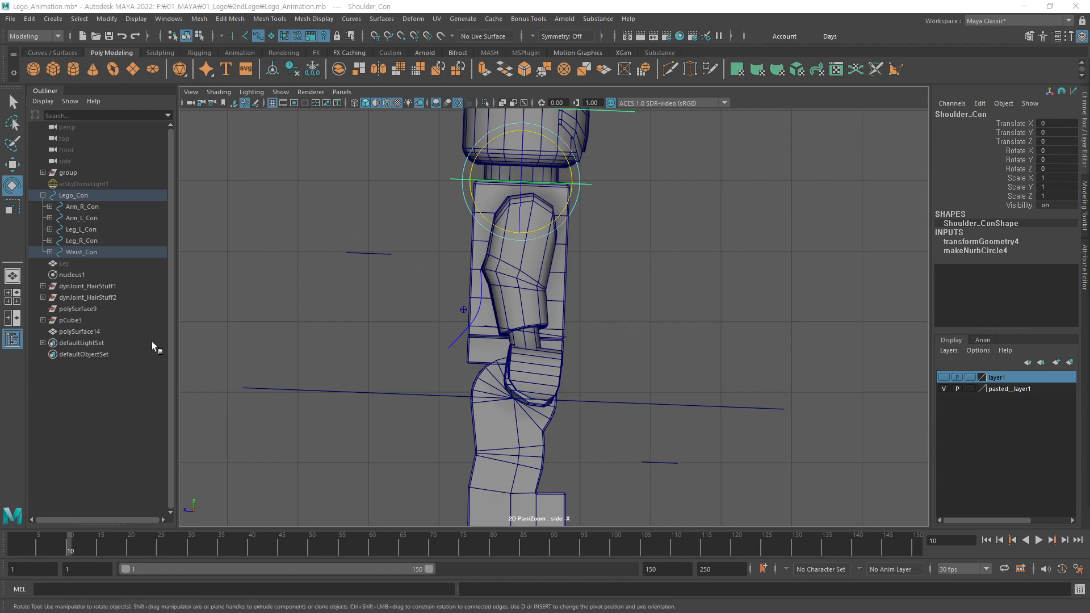
pyautogui.click(49, 252)
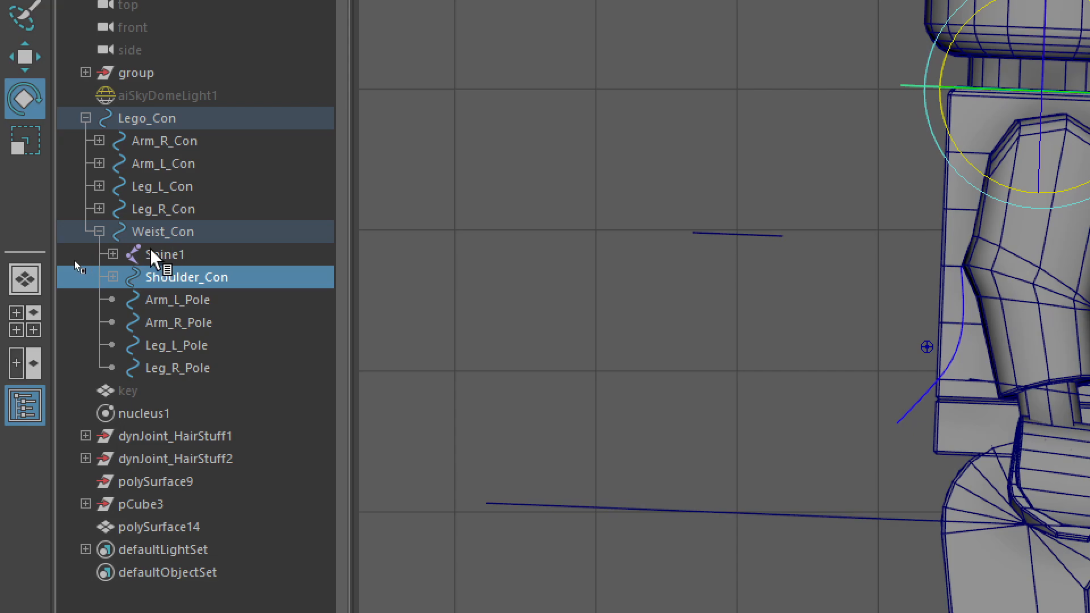
pyautogui.hotkey('ctrl', '2')
pyautogui.keyDown('ctrl'); pyautogui.keyDown('shift'); pyautogui.moveTo(119, 217); pyautogui.dragTo(199, 245); pyautogui.keyUp('shift'); pyautogui.keyUp('ctrl')
pyautogui.keyDown('ctrl'); pyautogui.keyDown('shift'); pyautogui.moveTo(127, 263); pyautogui.dragTo(234, 290); pyautogui.keyUp('shift'); pyautogui.keyUp('ctrl')
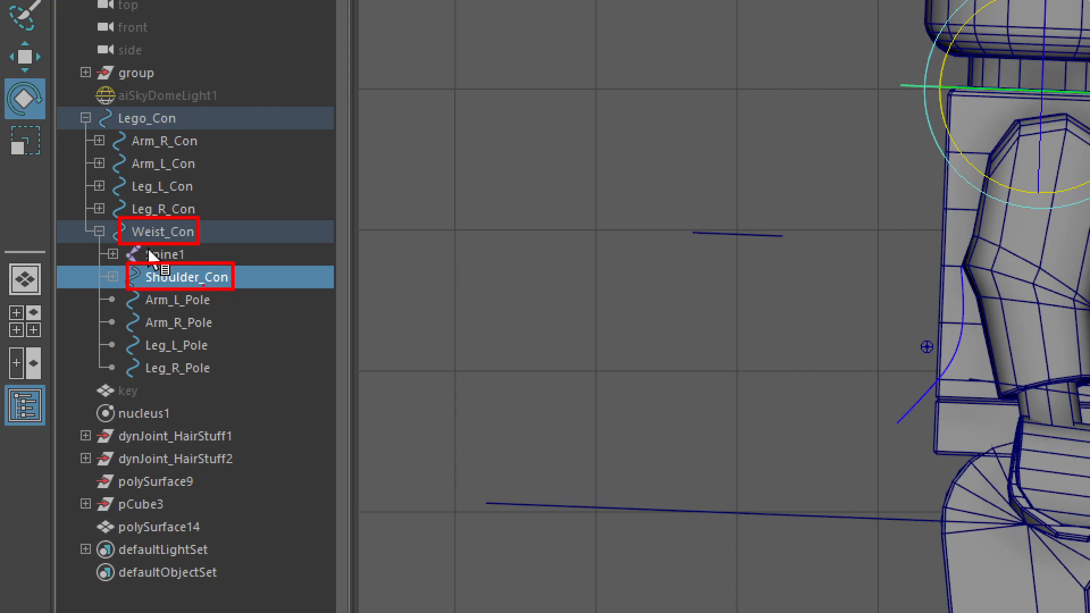
pyautogui.press('Escape')
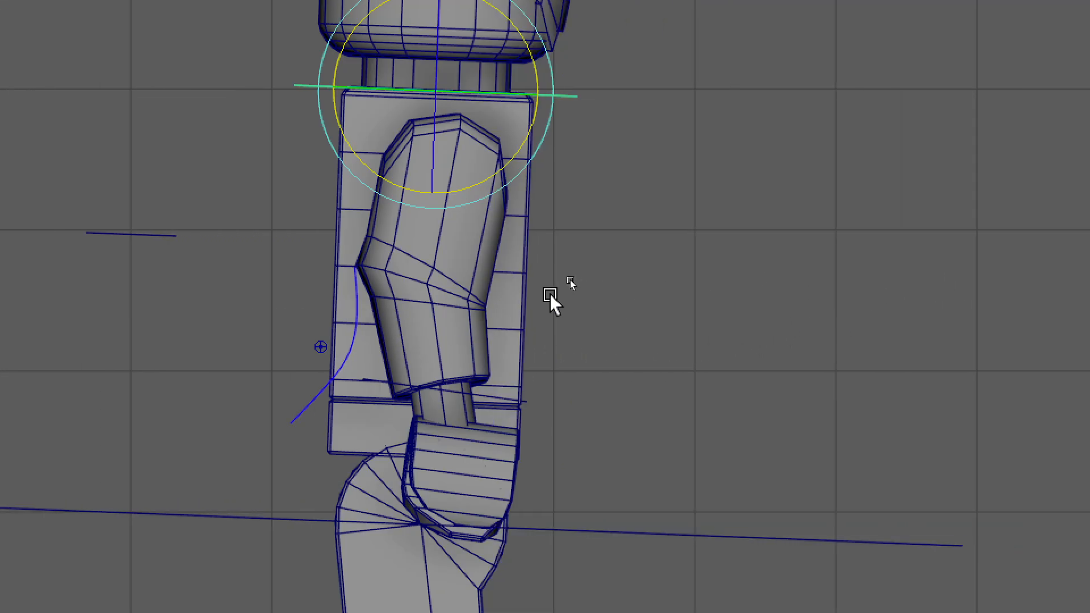
pyautogui.press('w')
pyautogui.hotkey('ctrl', '4')
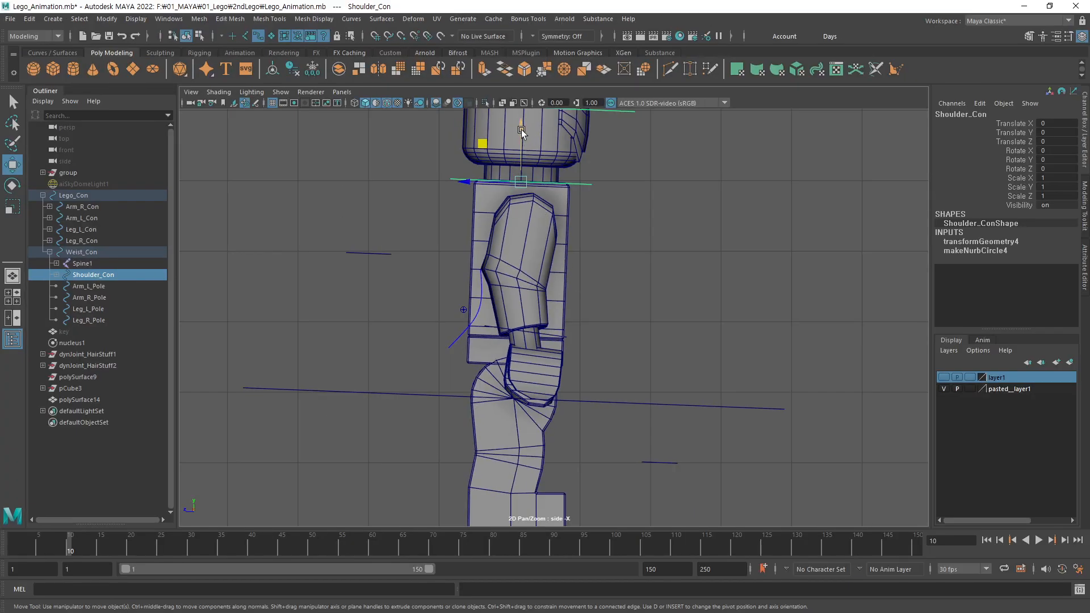
# Step: Try moving Shoulder_Con slightly down and backward to bend the upper body, and undo the moves
pyautogui.moveTo(522, 130); pyautogui.dragTo(489, 145)
pyautogui.hotkey('ctrl', 'z')
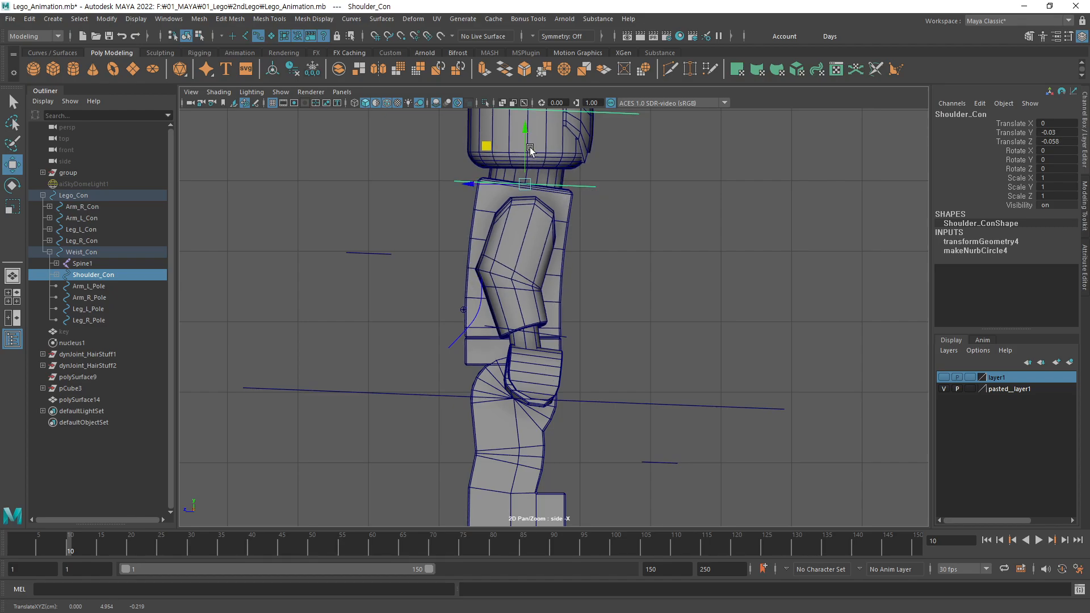
pyautogui.keyDown('alt'); pyautogui.moveTo(705, 182); pyautogui.dragTo(675, 273, button='middle'); pyautogui.keyUp('alt')
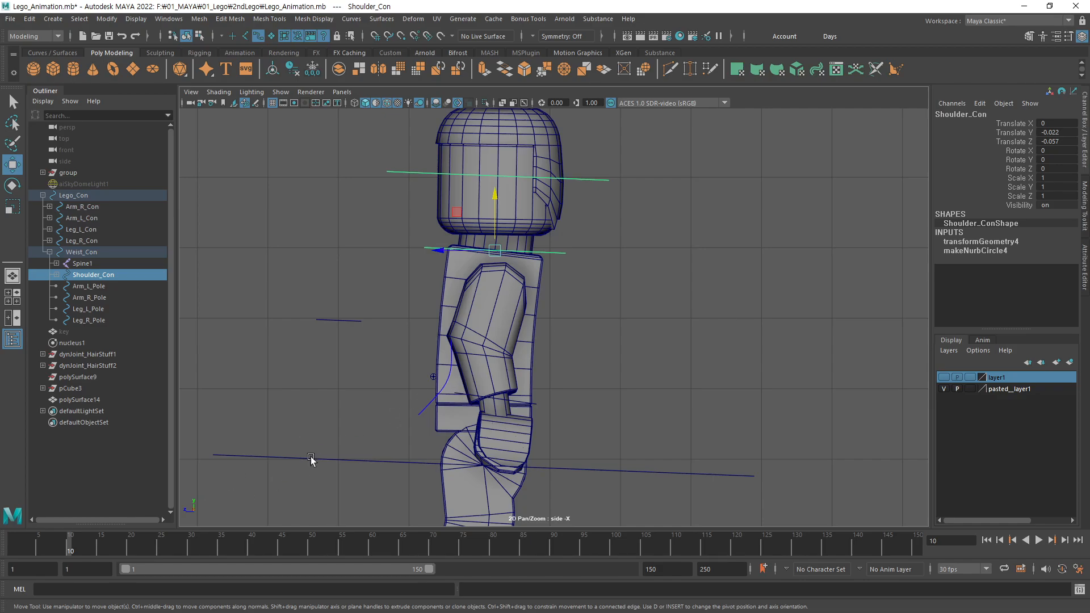
pyautogui.hotkey('ctrl', 'z')
pyautogui.hotkey('ctrl', 'z')
pyautogui.hotkey('ctrl', 'z')
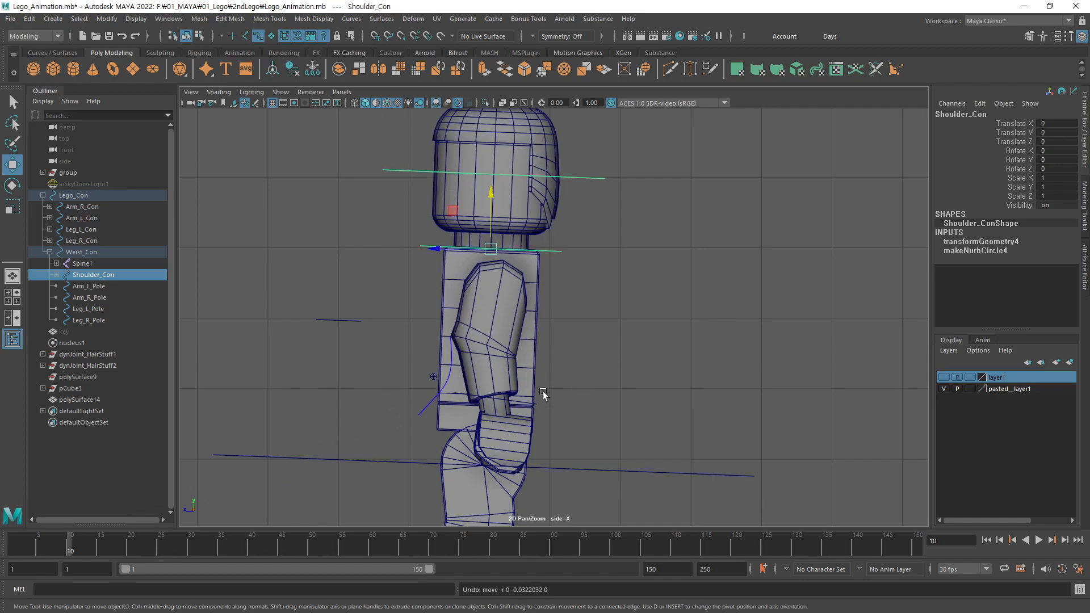
# Step: Key Shoulder_Con's default pose on frame 1, lower it at frame 10 to Translate Y -0.016, and key it there
pyautogui.moveTo(80, 546)
pyautogui.mouseDown()
pyautogui.moveTo(4, 558)
pyautogui.moveTo(71, 539)
pyautogui.mouseUp()
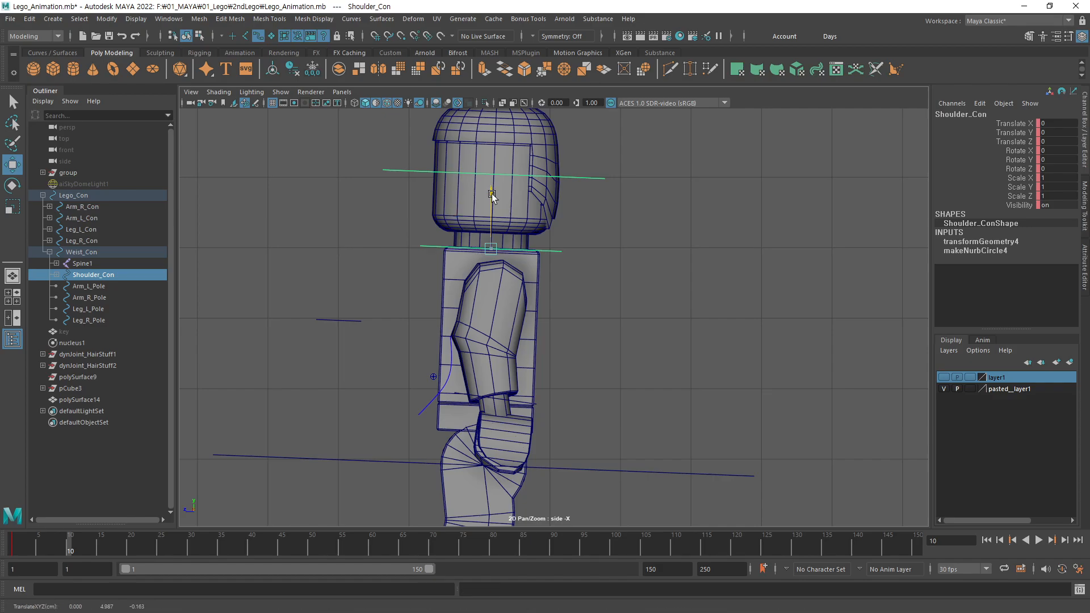
pyautogui.moveTo(491, 194); pyautogui.dragTo(492, 196)
pyautogui.press('s')
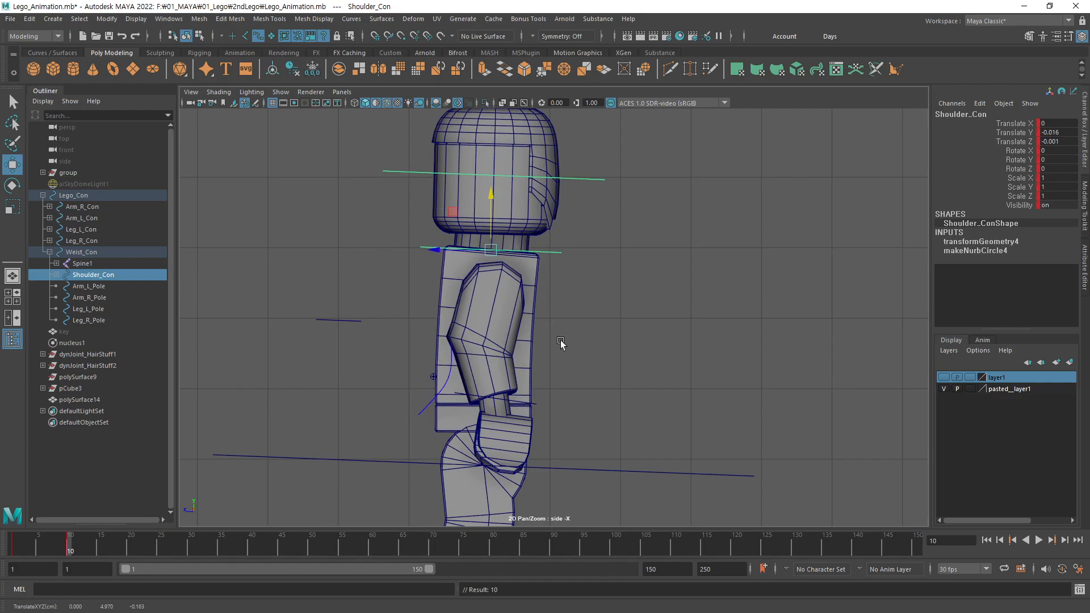
# Step: Lower Arm_R_Con and Arm_L_Con together to Translate Y -0.174 at frame 10, key them, and clear the selection
pyautogui.keyDown('alt'); pyautogui.moveTo(602, 399); pyautogui.dragTo(530, 342, button='middle'); pyautogui.keyUp('alt')
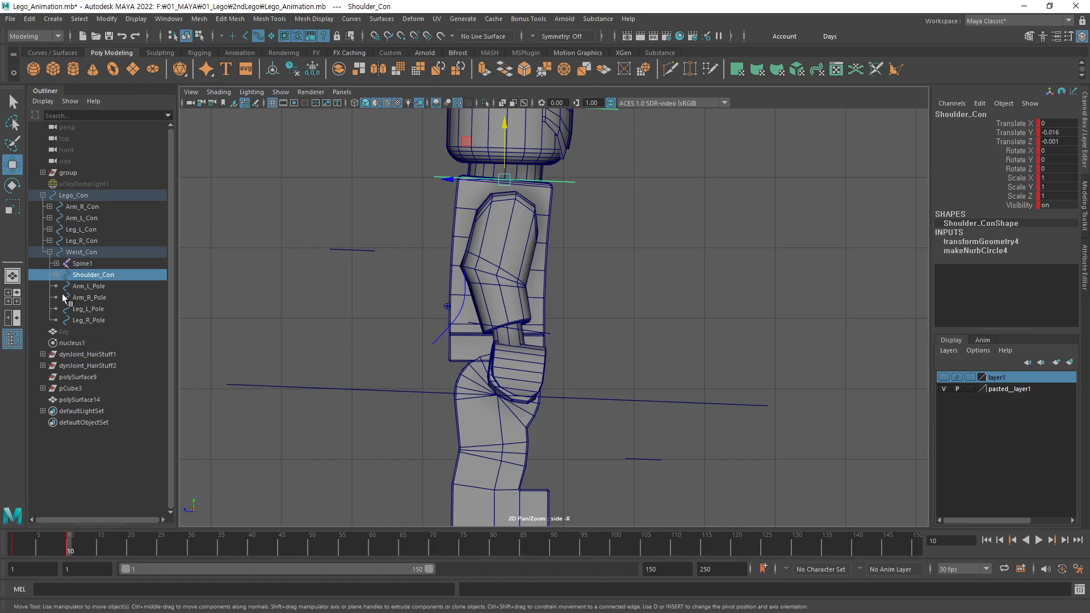
pyautogui.click(87, 207)
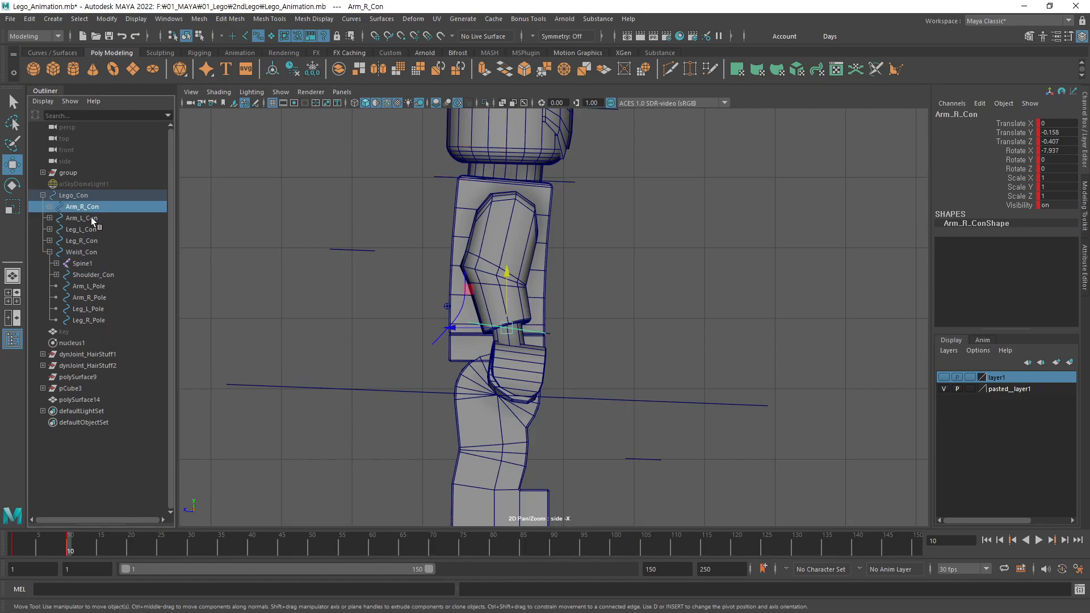
pyautogui.keyDown('shift'); pyautogui.click(91, 218); pyautogui.keyUp('shift')
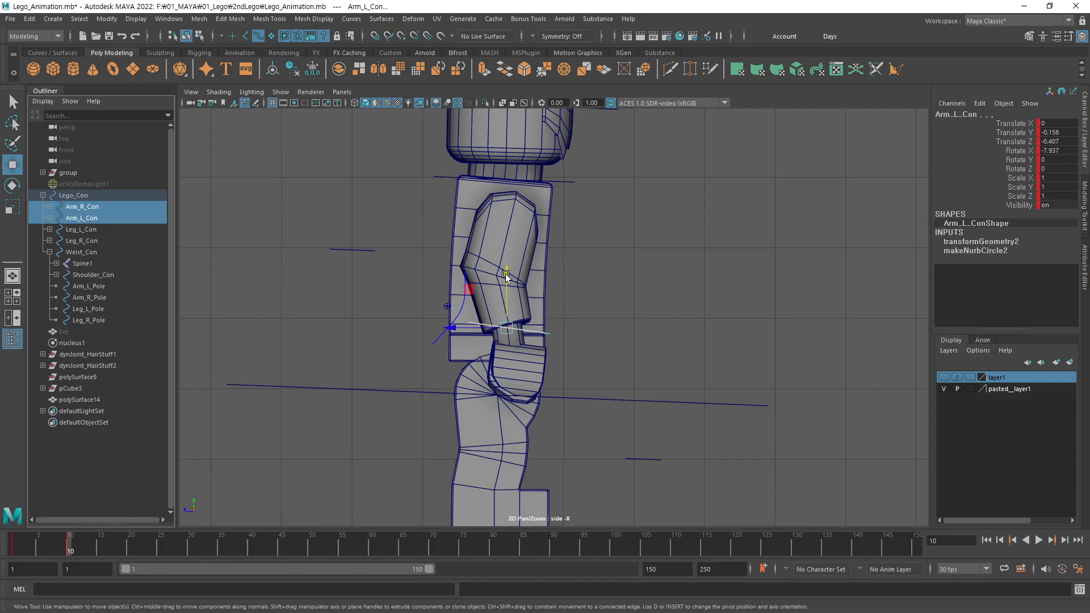
pyautogui.moveTo(506, 274); pyautogui.dragTo(507, 282)
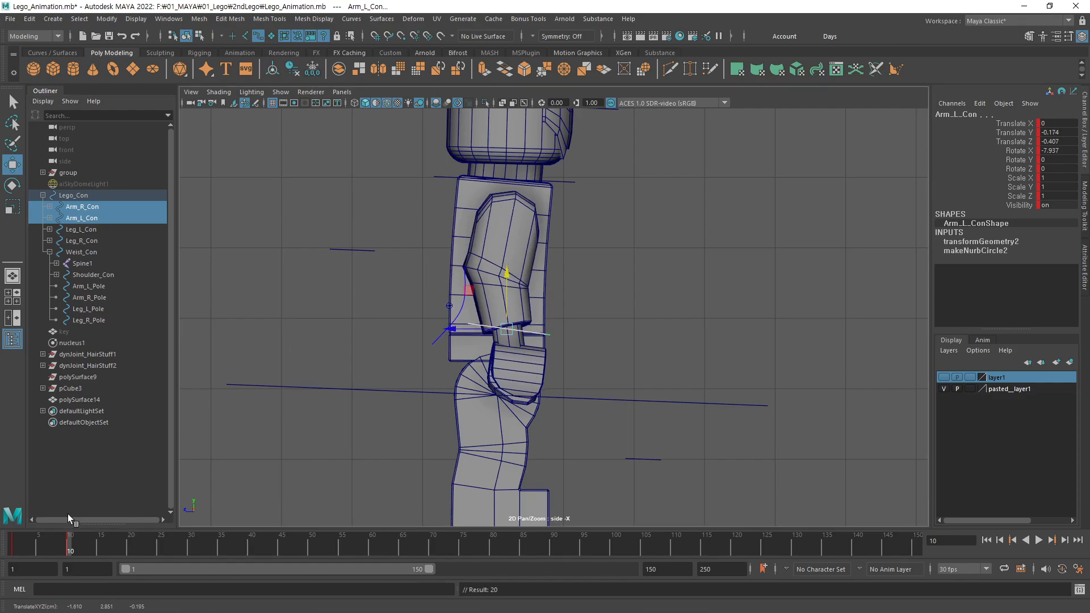
pyautogui.click(679, 311)
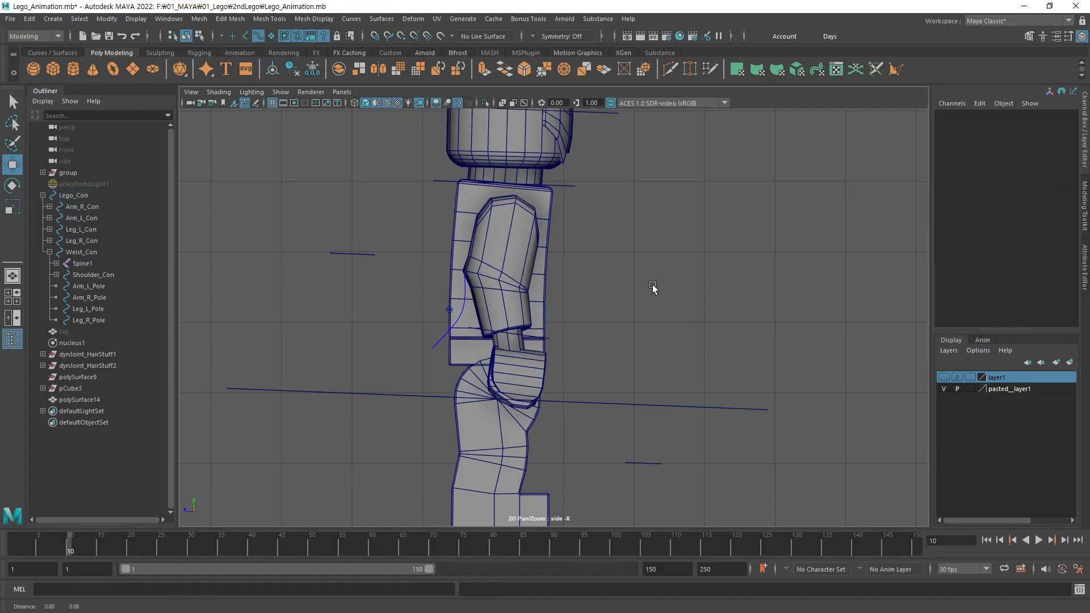
# Step: Key Head_Con's default pose on frame 1, move it at frame 10 to Translate Y 0.003 and Z -0.088, and key it
pyautogui.keyDown('alt'); pyautogui.moveTo(653, 290); pyautogui.dragTo(641, 343, button='middle'); pyautogui.keyUp('alt')
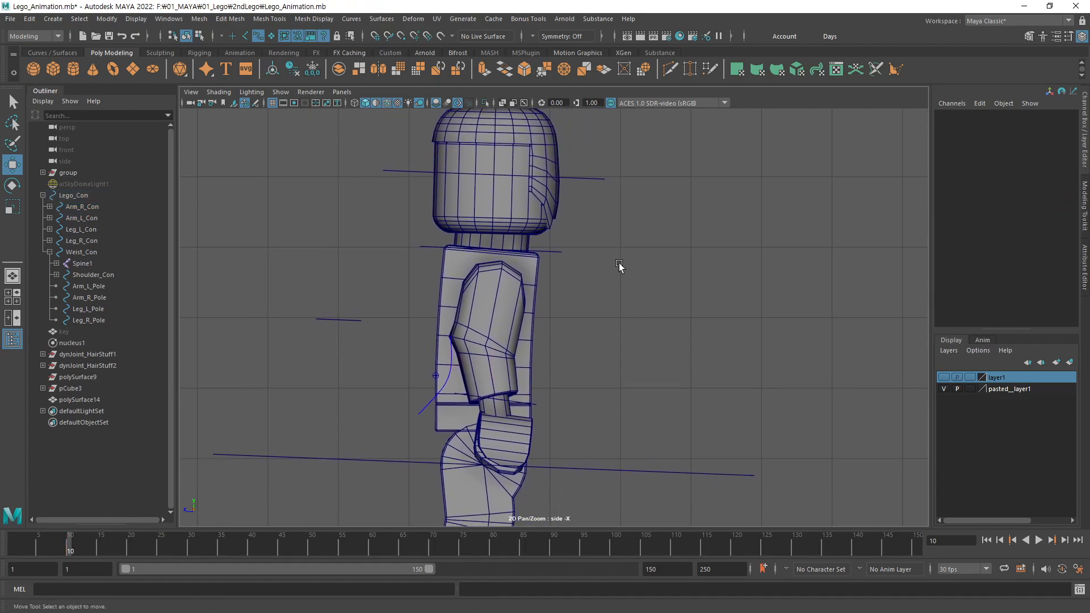
pyautogui.click(596, 178)
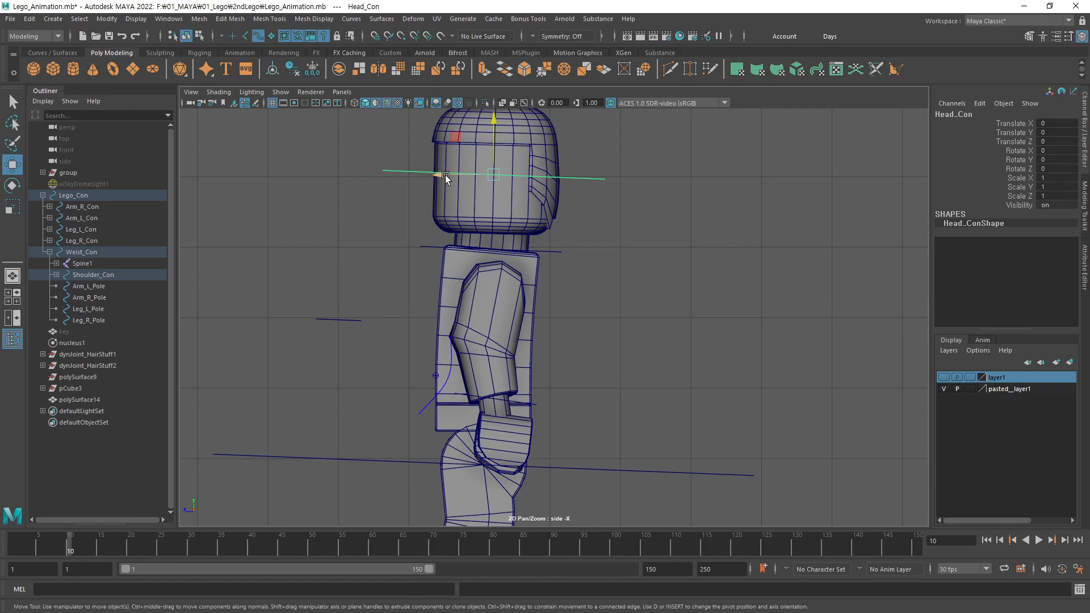
pyautogui.press('s')
pyautogui.click(15, 549)
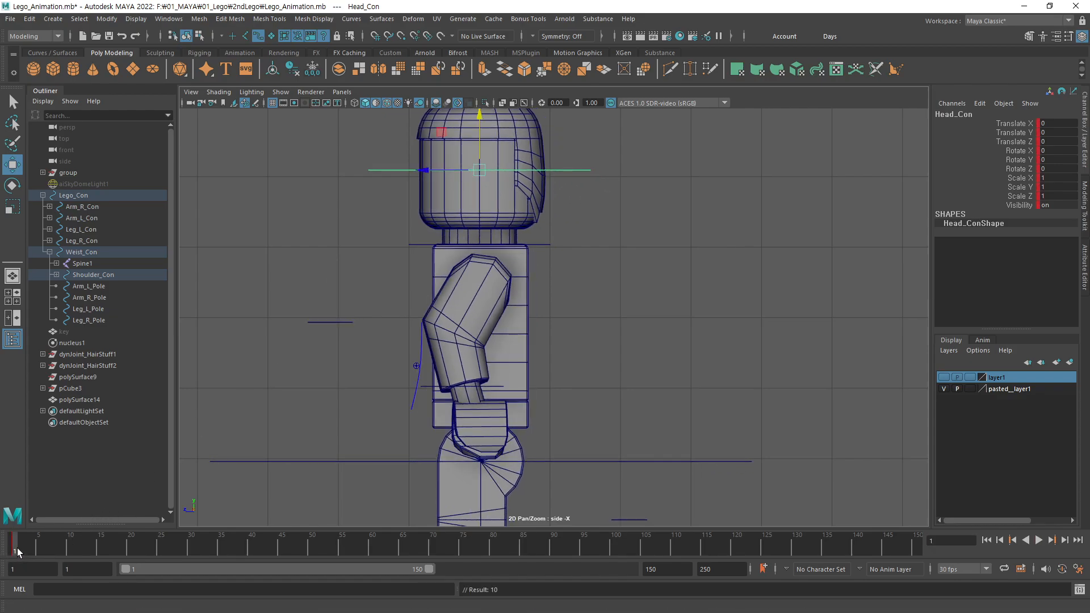
pyautogui.click(69, 548)
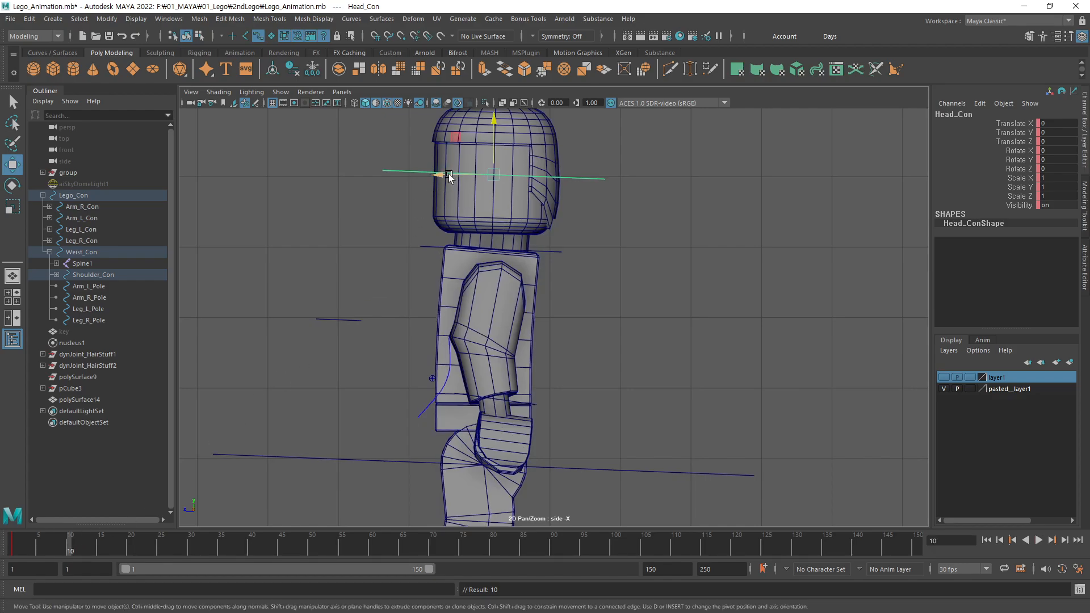
pyautogui.moveTo(444, 172); pyautogui.dragTo(452, 176)
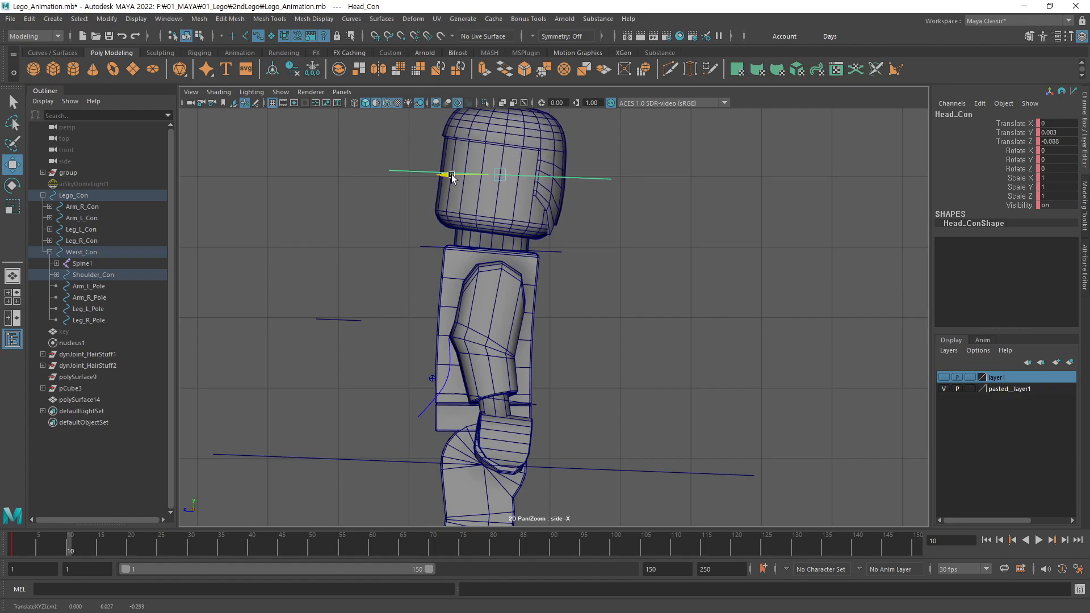
pyautogui.press('s')
# Step: Play and scrub the animation between frames 1 and 10 to examine the lean of the whole figure
pyautogui.keyDown('alt'); pyautogui.moveTo(610, 371); pyautogui.dragTo(612, 349, button='middle'); pyautogui.keyUp('alt')
pyautogui.keyDown('alt'); pyautogui.moveTo(613, 350); pyautogui.dragTo(533, 368, button='right'); pyautogui.keyUp('alt')
pyautogui.keyDown('alt'); pyautogui.moveTo(599, 364); pyautogui.dragTo(535, 359, button='middle'); pyautogui.keyUp('alt')
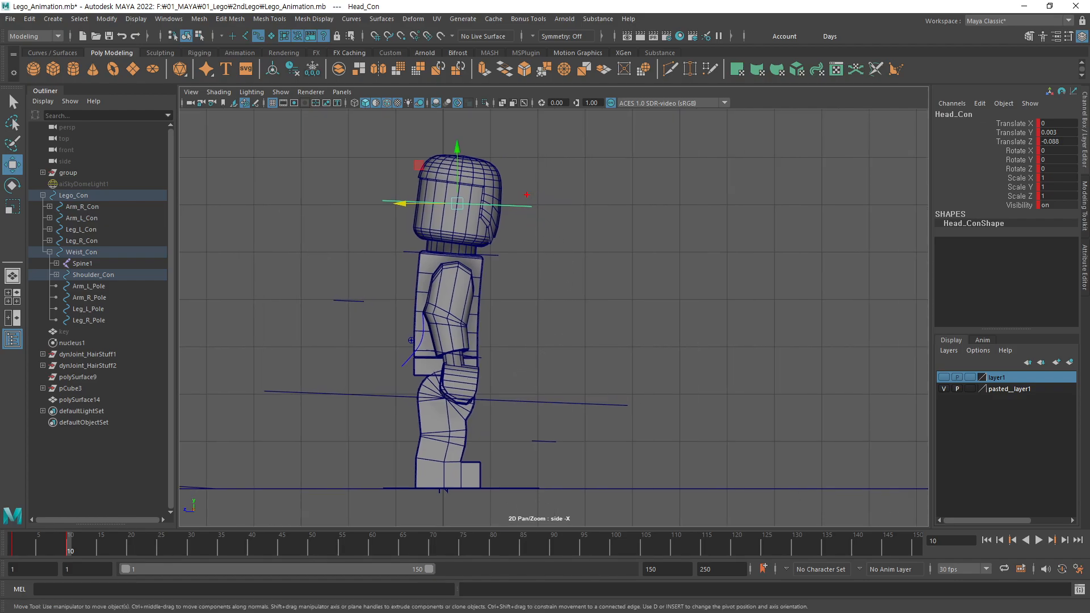
pyautogui.moveTo(482, 414)
pyautogui.mouseDown()
pyautogui.moveTo(497, 310)
pyautogui.moveTo(562, 198)
pyautogui.mouseUp()
pyautogui.press('Escape')
pyautogui.hotkey('alt', 'v')
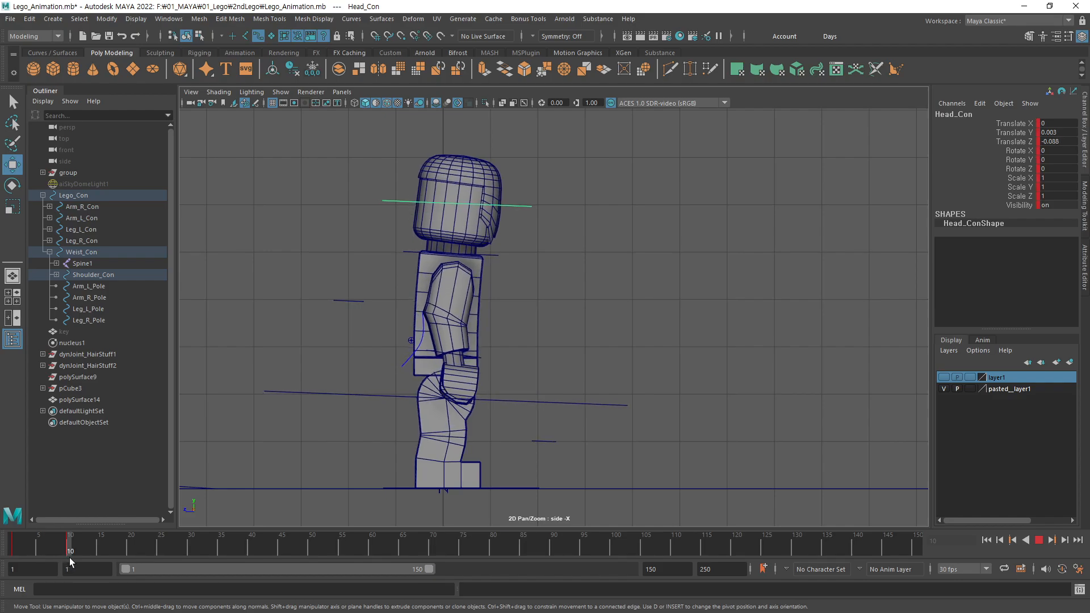
pyautogui.moveTo(35, 567); pyautogui.dragTo(74, 561)
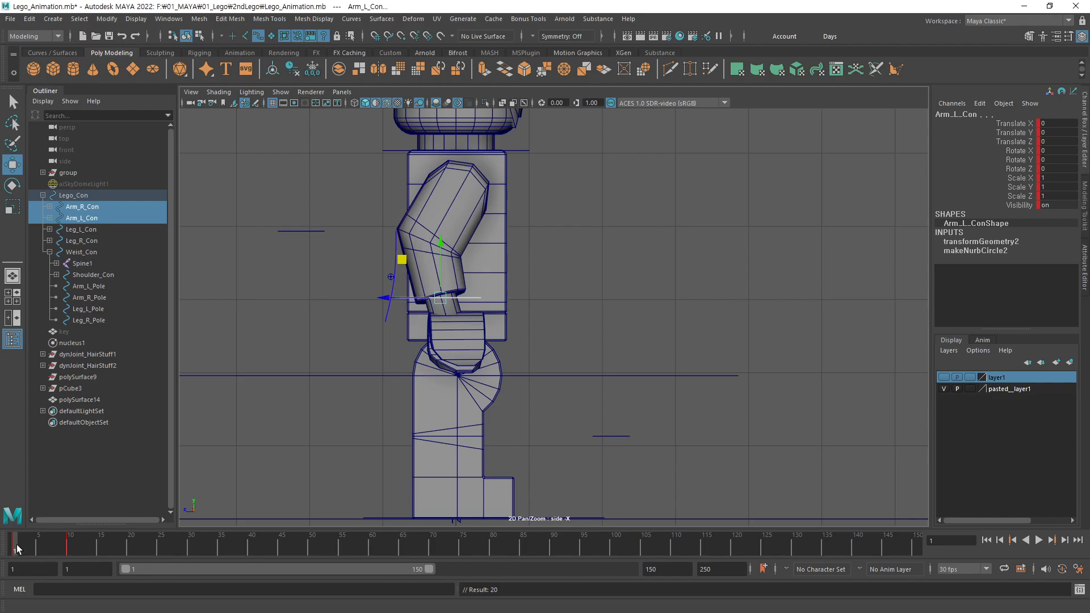
# Step: Play the animation again with both arm controls selected, return to frame 10, and look at the legs
pyautogui.hotkey('alt', 'v')
pyautogui.moveTo(29, 543); pyautogui.dragTo(68, 547)
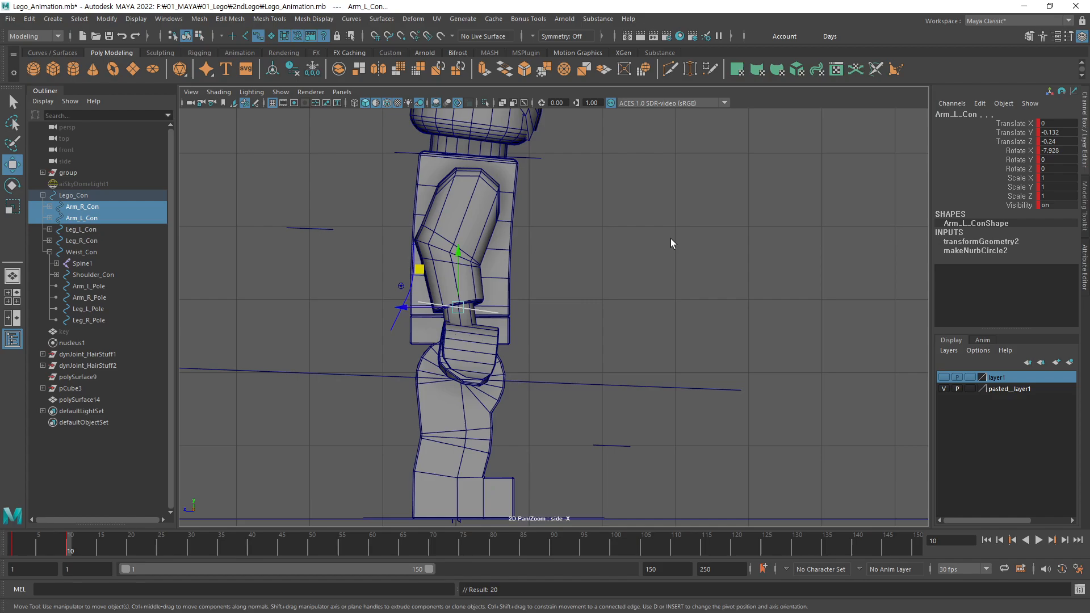
pyautogui.keyDown('alt'); pyautogui.moveTo(567, 365); pyautogui.dragTo(511, 241, button='middle'); pyautogui.keyUp('alt')
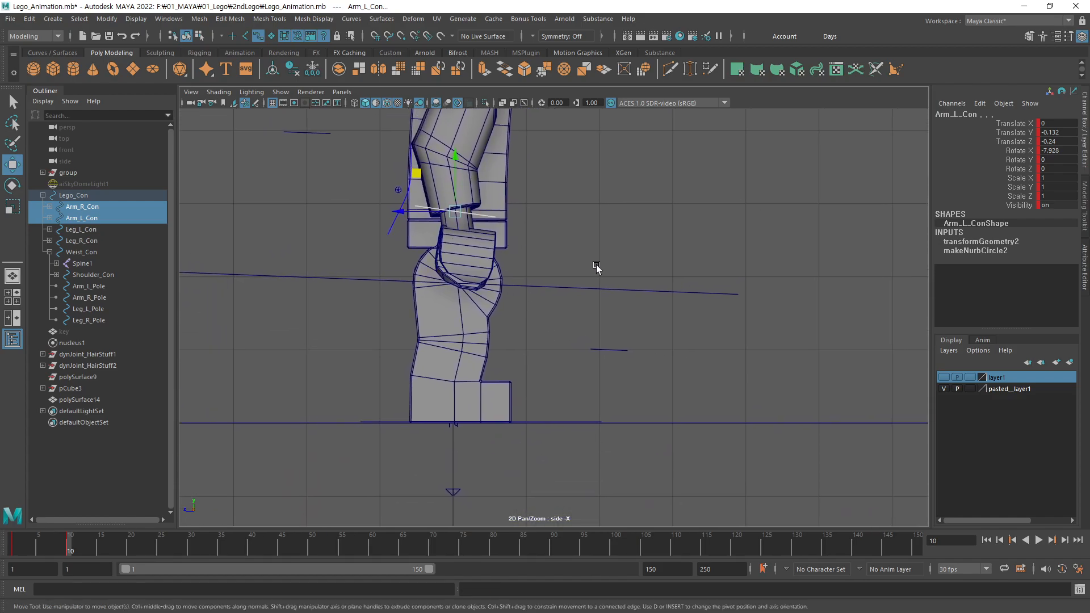
# Step: Select the waist control Weist_Con and bring the timeline to frame 25
pyautogui.moveTo(683, 273); pyautogui.dragTo(657, 356)
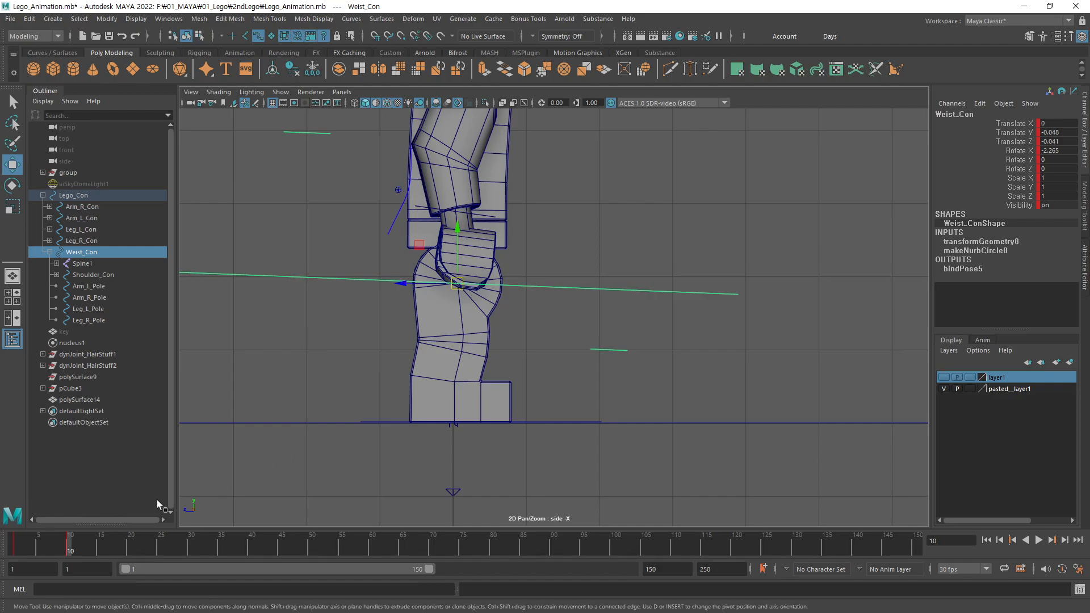
pyautogui.hotkey('alt', 'v')
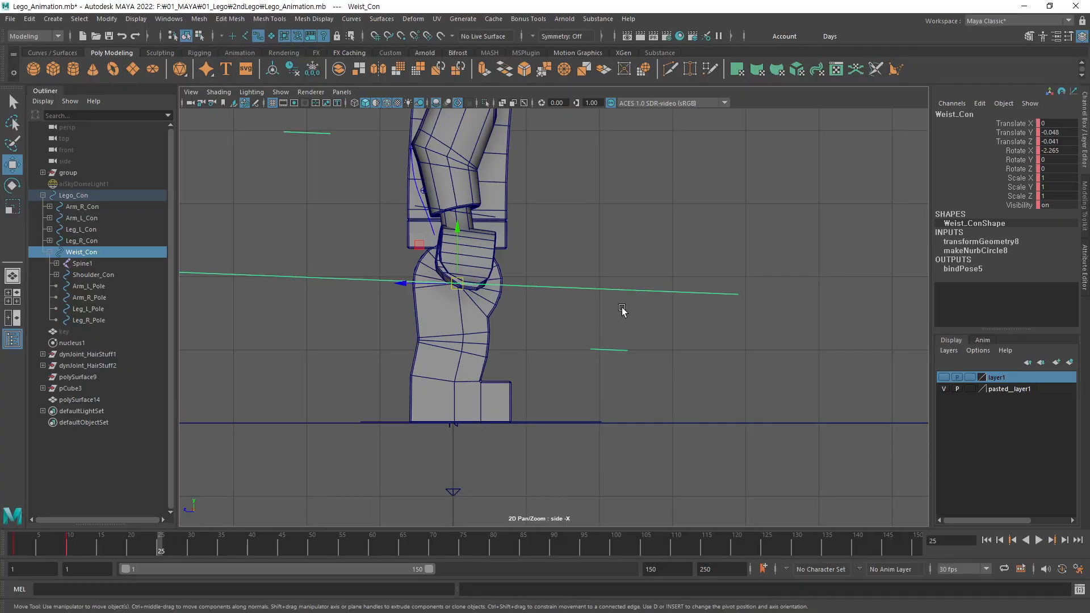
pyautogui.moveTo(607, 144)
pyautogui.mouseDown()
pyautogui.moveTo(622, 188)
pyautogui.moveTo(661, 180)
pyautogui.moveTo(695, 145)
pyautogui.moveTo(710, 167)
pyautogui.mouseUp()
pyautogui.moveTo(528, 173); pyautogui.dragTo(527, 225)
pyautogui.moveTo(550, 159); pyautogui.dragTo(550, 226)
pyautogui.moveTo(540, 282)
pyautogui.mouseDown()
pyautogui.moveTo(575, 287)
pyautogui.moveTo(579, 315)
pyautogui.mouseUp()
pyautogui.moveTo(684, 241)
pyautogui.mouseDown()
pyautogui.moveTo(703, 225)
pyautogui.moveTo(688, 267)
pyautogui.moveTo(682, 239)
pyautogui.mouseUp()
pyautogui.hotkey('ctrl', 'z')
pyautogui.hotkey('ctrl', 'z')
pyautogui.hotkey('ctrl', 'z')
pyautogui.moveTo(666, 252); pyautogui.dragTo(712, 253)
pyautogui.moveTo(708, 227)
pyautogui.mouseDown()
pyautogui.moveTo(718, 252)
pyautogui.moveTo(743, 237)
pyautogui.mouseUp()
pyautogui.moveTo(743, 207); pyautogui.dragTo(752, 256)
pyautogui.moveTo(564, 368); pyautogui.dragTo(567, 402)
pyautogui.moveTo(602, 340); pyautogui.dragTo(605, 408)
pyautogui.moveTo(689, 318); pyautogui.dragTo(696, 357)
pyautogui.moveTo(705, 328); pyautogui.dragTo(737, 355)
pyautogui.moveTo(738, 307); pyautogui.dragTo(775, 332)
pyautogui.moveTo(777, 294); pyautogui.dragTo(783, 342)
pyautogui.moveTo(609, 467)
pyautogui.mouseDown()
pyautogui.moveTo(649, 475)
pyautogui.moveTo(634, 499)
pyautogui.mouseUp()
pyautogui.moveTo(641, 440); pyautogui.dragTo(647, 495)
pyautogui.moveTo(725, 420)
pyautogui.mouseDown()
pyautogui.moveTo(750, 410)
pyautogui.moveTo(776, 430)
pyautogui.moveTo(817, 420)
pyautogui.mouseUp()
pyautogui.moveTo(819, 377); pyautogui.dragTo(838, 430)
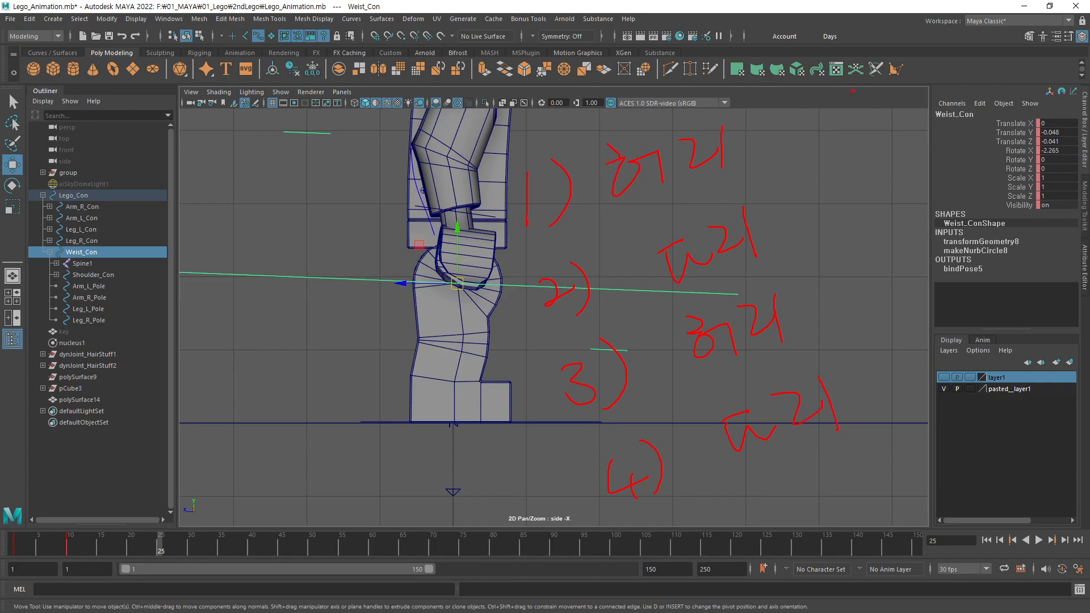
pyautogui.moveTo(863, 135); pyautogui.dragTo(871, 133)
pyautogui.moveTo(865, 192)
pyautogui.mouseDown()
pyautogui.moveTo(865, 237)
pyautogui.moveTo(915, 294)
pyautogui.mouseUp()
pyautogui.moveTo(864, 240); pyautogui.dragTo(832, 295)
pyautogui.moveTo(933, 321)
pyautogui.mouseDown()
pyautogui.moveTo(807, 301)
pyautogui.moveTo(940, 328)
pyautogui.mouseUp()
pyautogui.moveTo(917, 328)
pyautogui.mouseDown()
pyautogui.moveTo(775, 142)
pyautogui.moveTo(950, 315)
pyautogui.mouseUp()
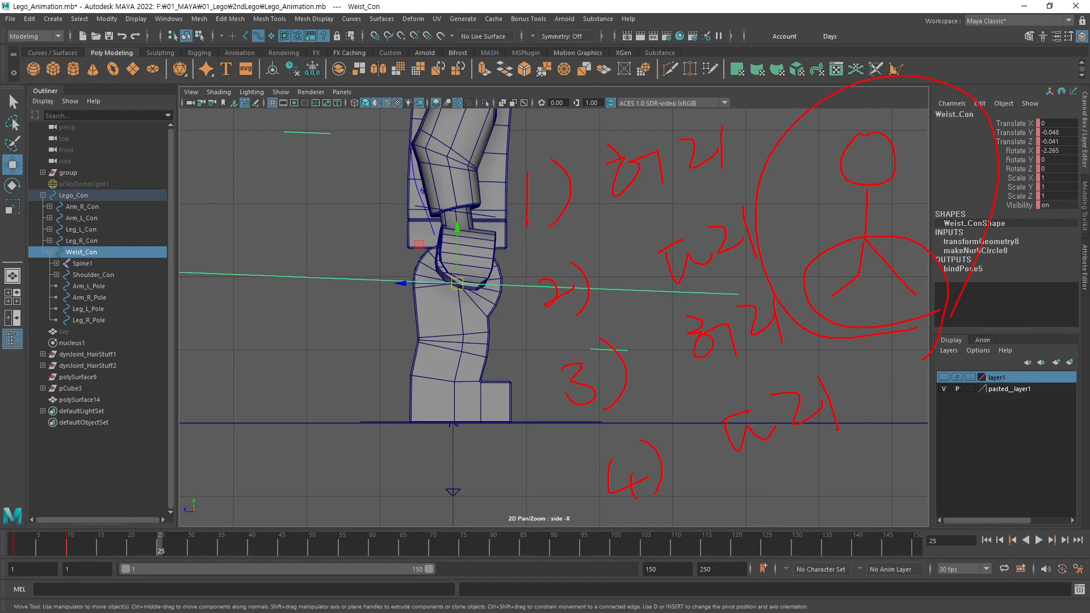
pyautogui.press('Escape')
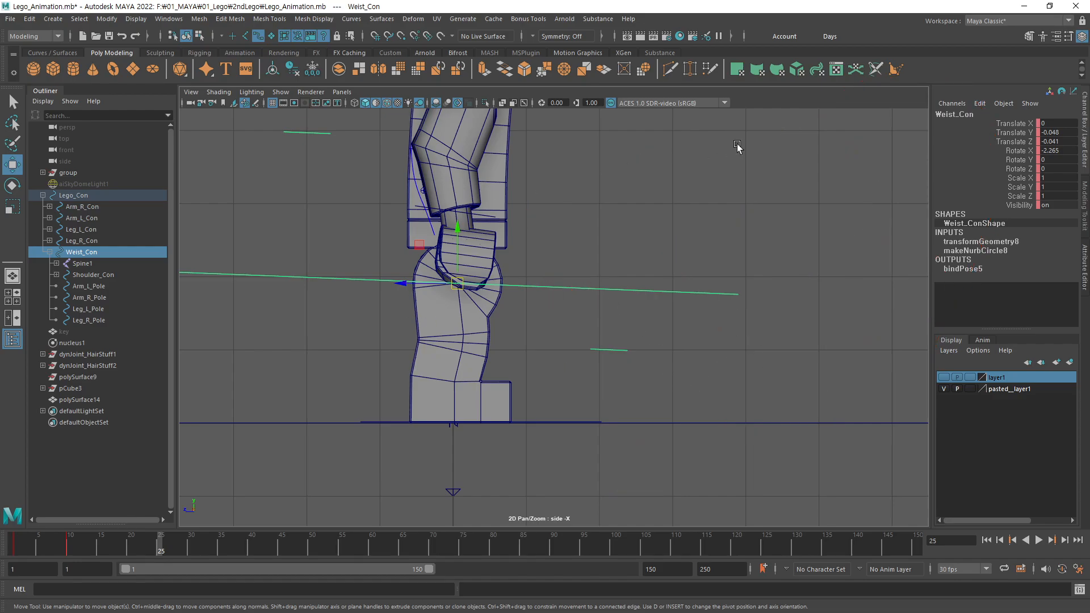
pyautogui.hotkey('ctrl', '2')
pyautogui.moveTo(554, 186)
pyautogui.mouseDown()
pyautogui.moveTo(588, 203)
pyautogui.moveTo(579, 213)
pyautogui.mouseUp()
pyautogui.moveTo(567, 224)
pyautogui.mouseDown()
pyautogui.moveTo(603, 191)
pyautogui.moveTo(607, 211)
pyautogui.mouseUp()
pyautogui.moveTo(608, 194)
pyautogui.mouseDown()
pyautogui.moveTo(623, 190)
pyautogui.moveTo(629, 238)
pyautogui.mouseUp()
pyautogui.press('Escape')
pyautogui.moveTo(405, 283)
pyautogui.mouseDown()
pyautogui.moveTo(434, 285)
pyautogui.moveTo(366, 287)
pyautogui.moveTo(446, 288)
pyautogui.mouseUp()
pyautogui.hotkey('ctrl', 'z')
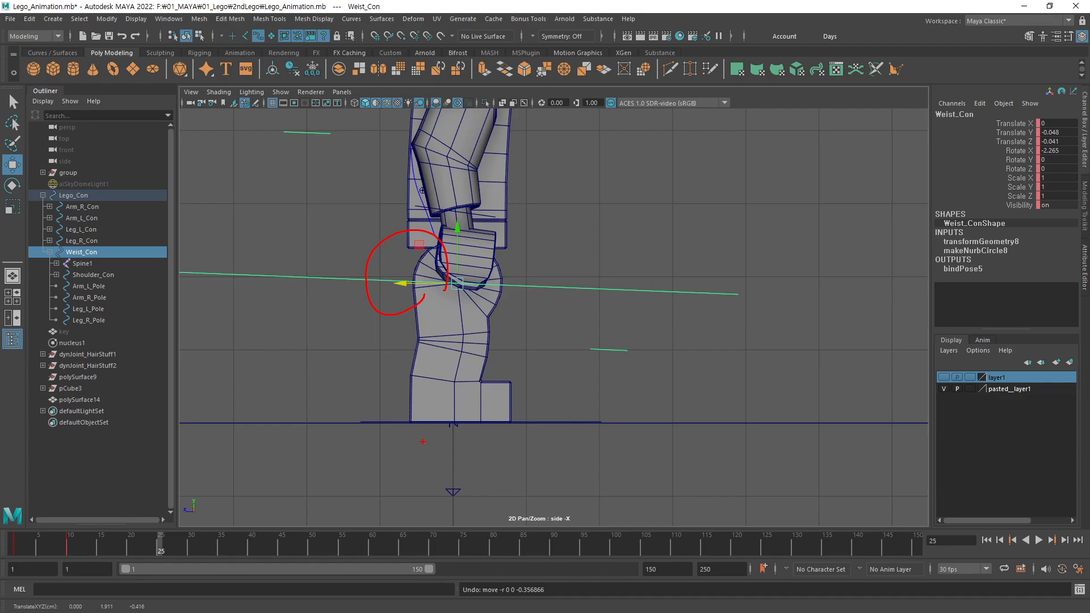
pyautogui.moveTo(615, 224)
pyautogui.mouseDown()
pyautogui.moveTo(642, 294)
pyautogui.moveTo(739, 323)
pyautogui.mouseUp()
pyautogui.moveTo(662, 256); pyautogui.dragTo(725, 310)
pyautogui.press('Escape')
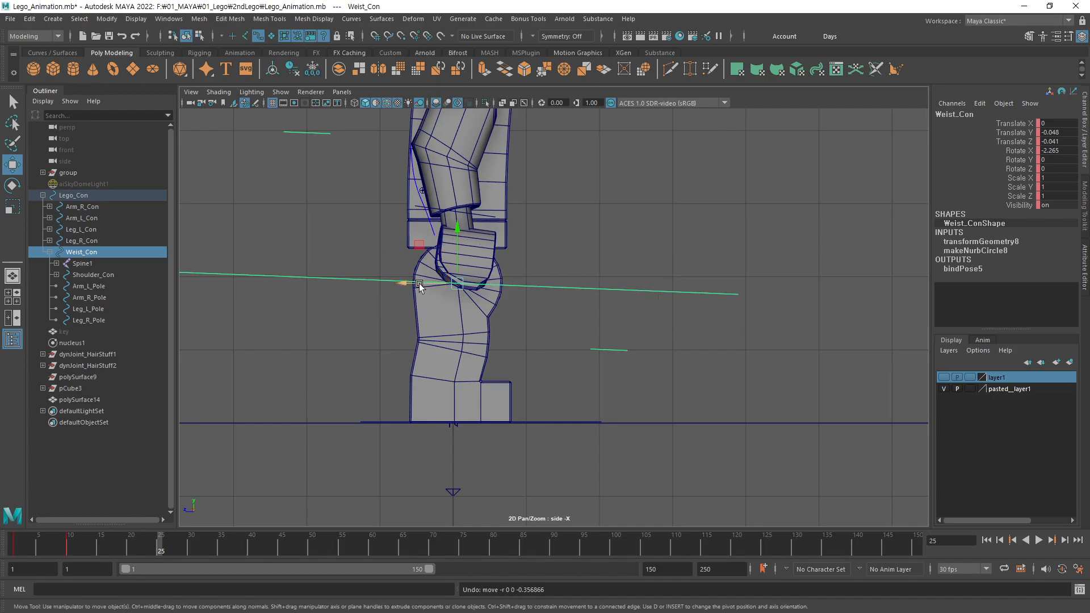
# Step: Shift Weist_Con at frame 25 to Translate Z -0.669 and key all its channels
pyautogui.moveTo(419, 285); pyautogui.dragTo(507, 345)
pyautogui.hotkey('ctrl', '2')
pyautogui.moveTo(504, 293)
pyautogui.mouseDown()
pyautogui.moveTo(487, 289)
pyautogui.moveTo(508, 273)
pyautogui.moveTo(511, 293)
pyautogui.moveTo(499, 281)
pyautogui.mouseUp()
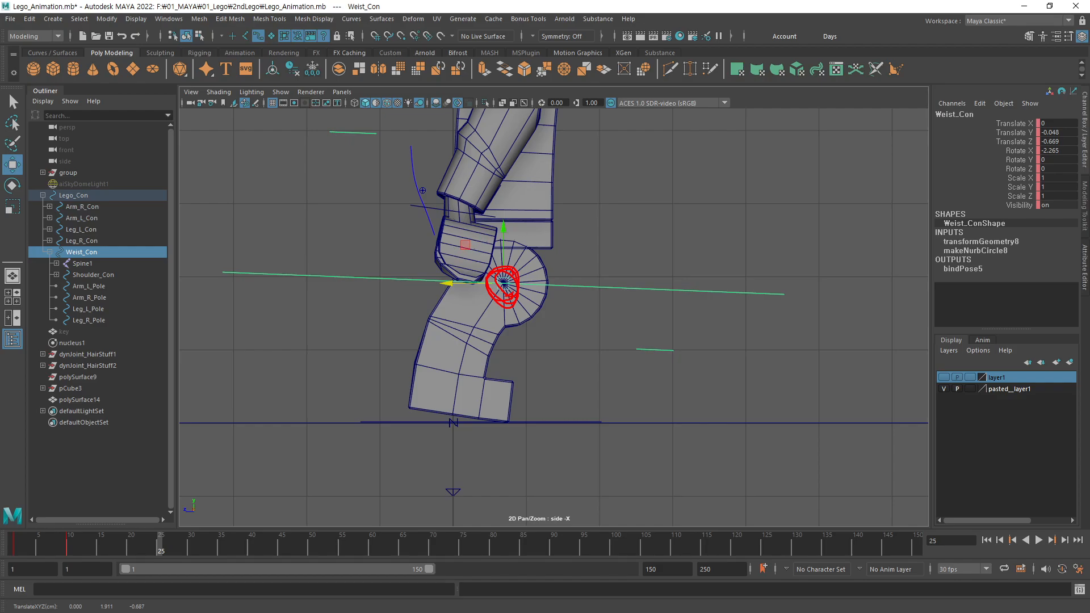
pyautogui.moveTo(513, 295)
pyautogui.mouseDown()
pyautogui.moveTo(513, 265)
pyautogui.moveTo(516, 295)
pyautogui.mouseUp()
pyautogui.moveTo(503, 287); pyautogui.dragTo(502, 389)
pyautogui.keyDown('shift'); pyautogui.moveTo(503, 282); pyautogui.dragTo(506, 381); pyautogui.keyUp('shift')
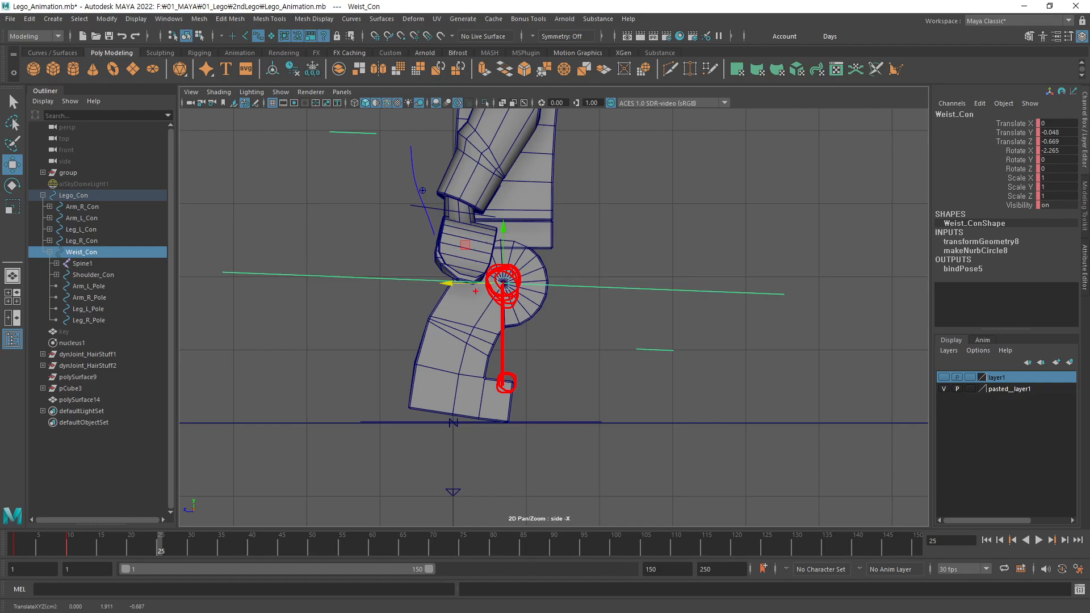
pyautogui.press('Escape')
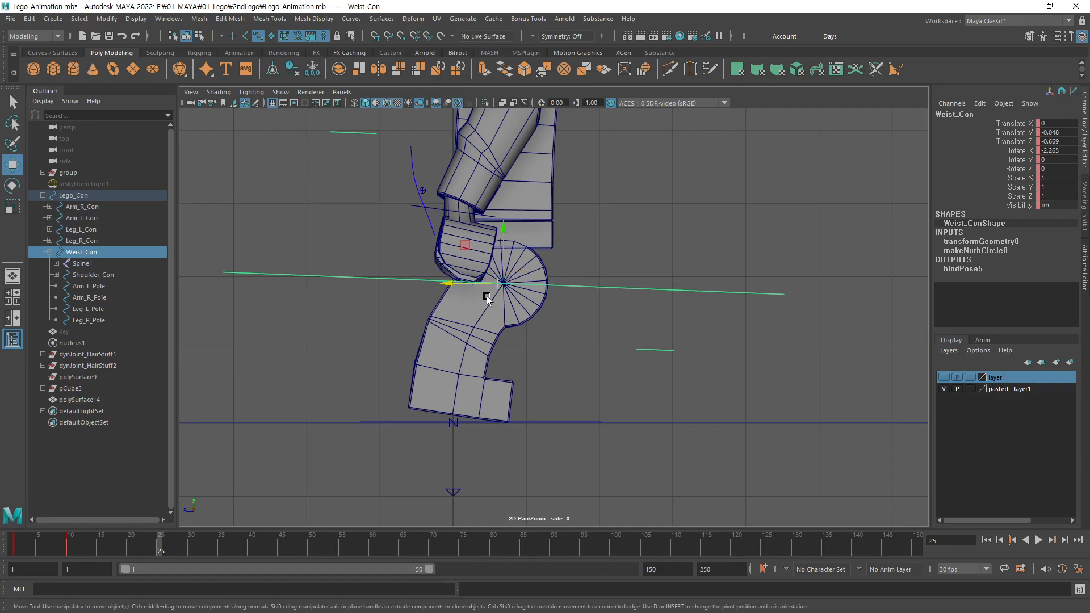
pyautogui.press('s')
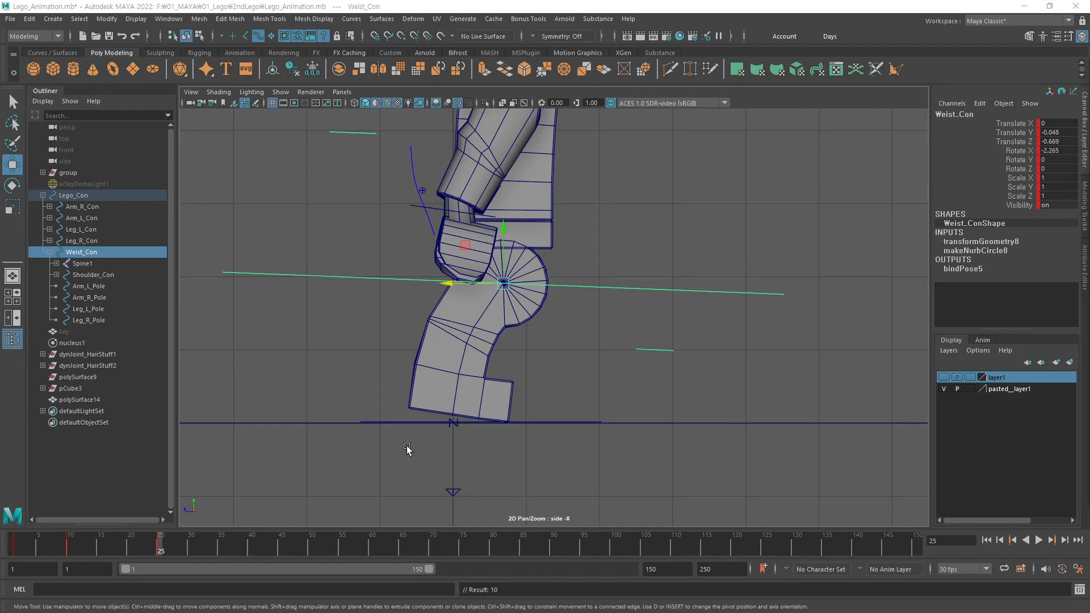
pyautogui.moveTo(150, 549); pyautogui.dragTo(172, 574)
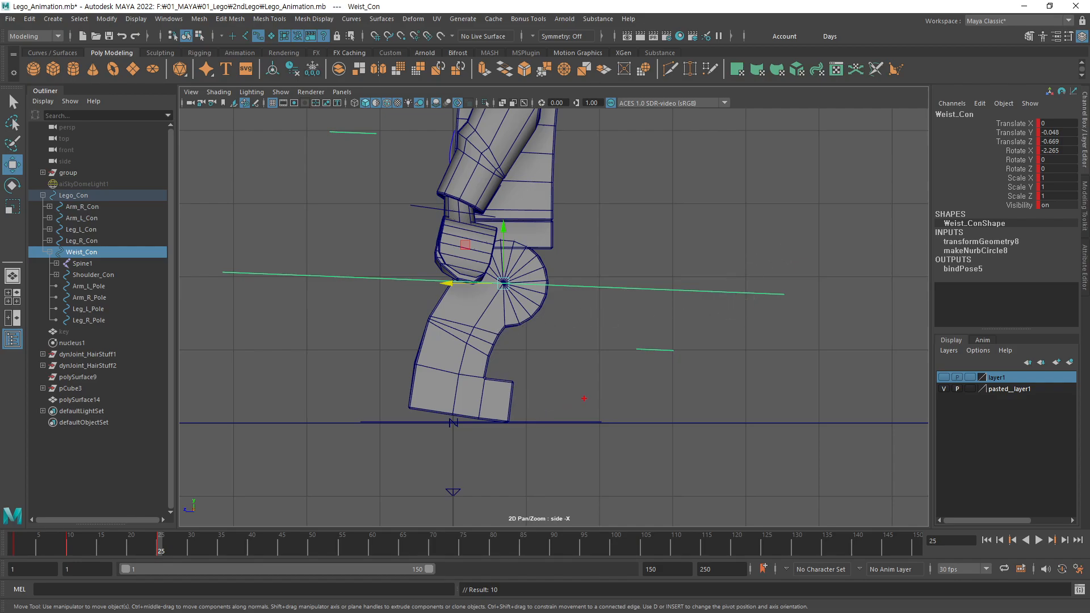
pyautogui.moveTo(585, 399); pyautogui.dragTo(466, 400)
pyautogui.moveTo(511, 230); pyautogui.dragTo(515, 227)
pyautogui.moveTo(529, 266); pyautogui.dragTo(575, 259)
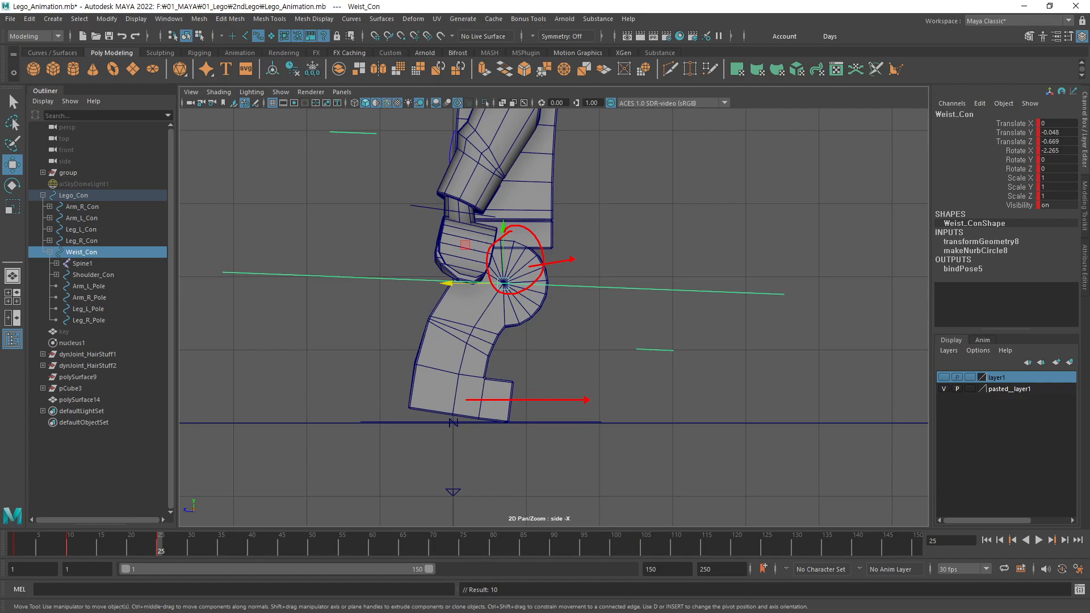
pyautogui.moveTo(451, 414)
pyautogui.mouseDown()
pyautogui.moveTo(486, 356)
pyautogui.moveTo(549, 369)
pyautogui.moveTo(571, 414)
pyautogui.mouseUp()
pyautogui.moveTo(504, 202)
pyautogui.keyDown('ctrl'); pyautogui.keyDown('shift'); pyautogui.mouseDown()
pyautogui.moveTo(503, 257)
pyautogui.moveTo(519, 209)
pyautogui.mouseUp(); pyautogui.keyUp('shift'); pyautogui.keyUp('ctrl')
pyautogui.moveTo(779, 277)
pyautogui.mouseDown()
pyautogui.moveTo(688, 253)
pyautogui.moveTo(805, 205)
pyautogui.moveTo(760, 270)
pyautogui.moveTo(793, 282)
pyautogui.mouseUp()
pyautogui.press('Escape')
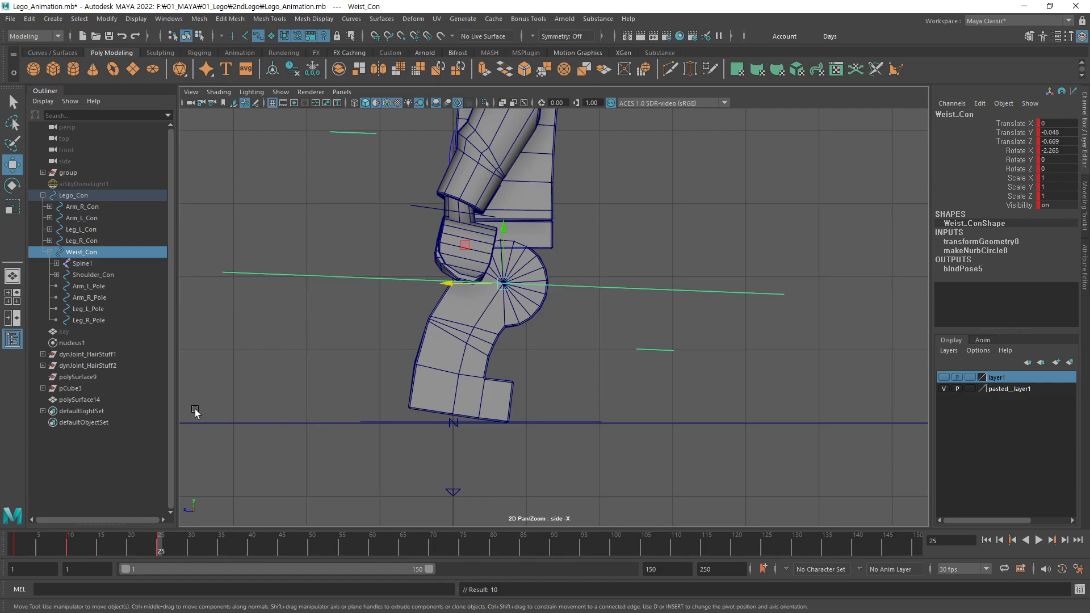
# Step: Check the motion up to frame 25, rotate Weist_Con there to X -2.269, Y 3.494 and Z -0.138, and key it
pyautogui.hotkey('alt', 'v')
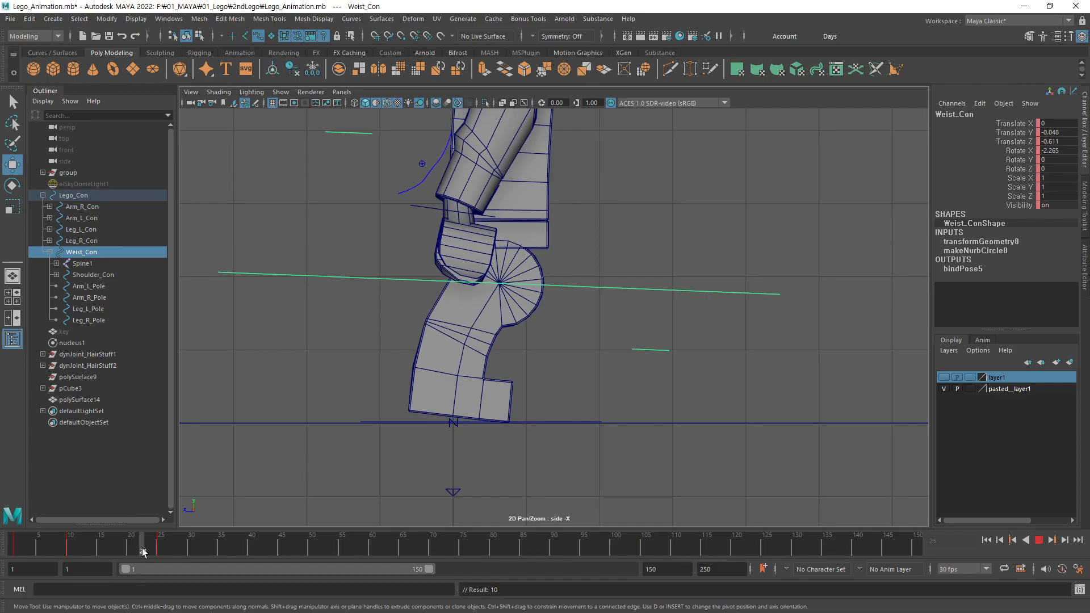
pyautogui.hotkey('alt', 'v')
pyautogui.press('e')
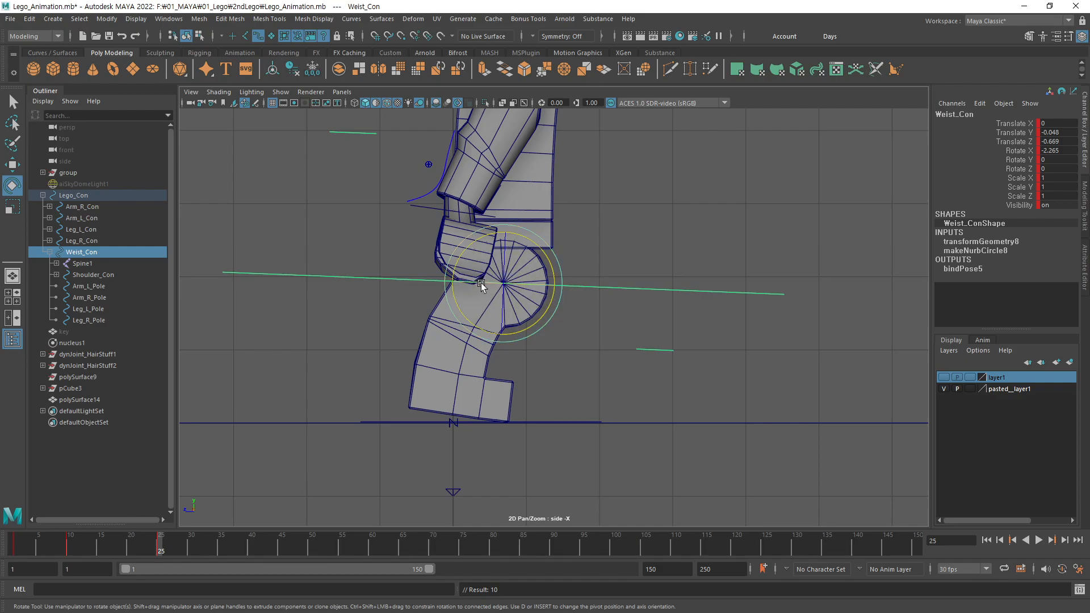
pyautogui.moveTo(482, 282); pyautogui.dragTo(484, 284)
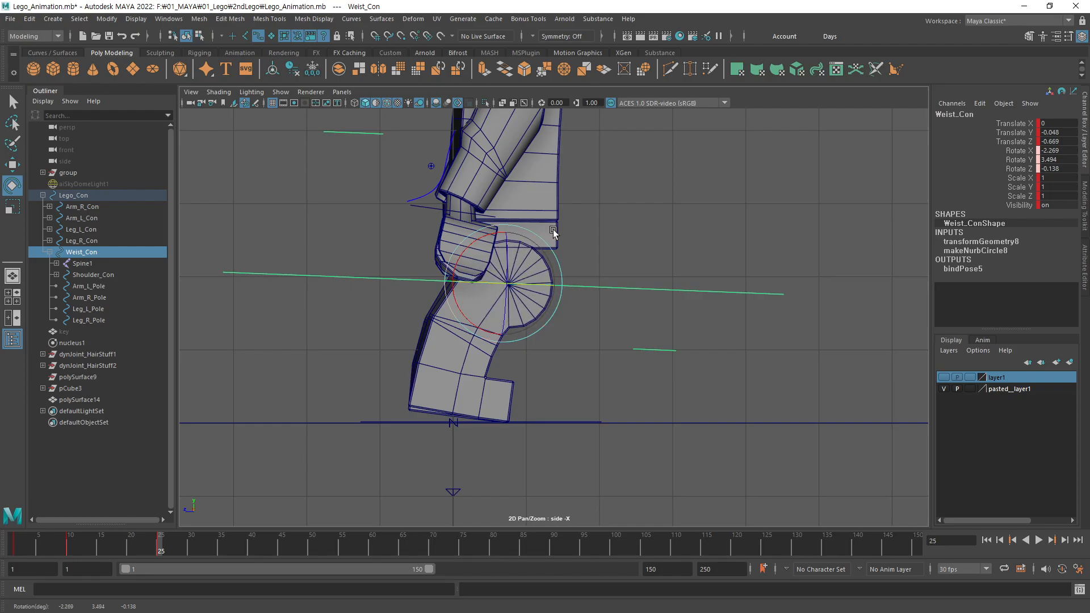
pyautogui.keyDown('alt'); pyautogui.moveTo(602, 226); pyautogui.dragTo(601, 305, button='middle'); pyautogui.keyUp('alt')
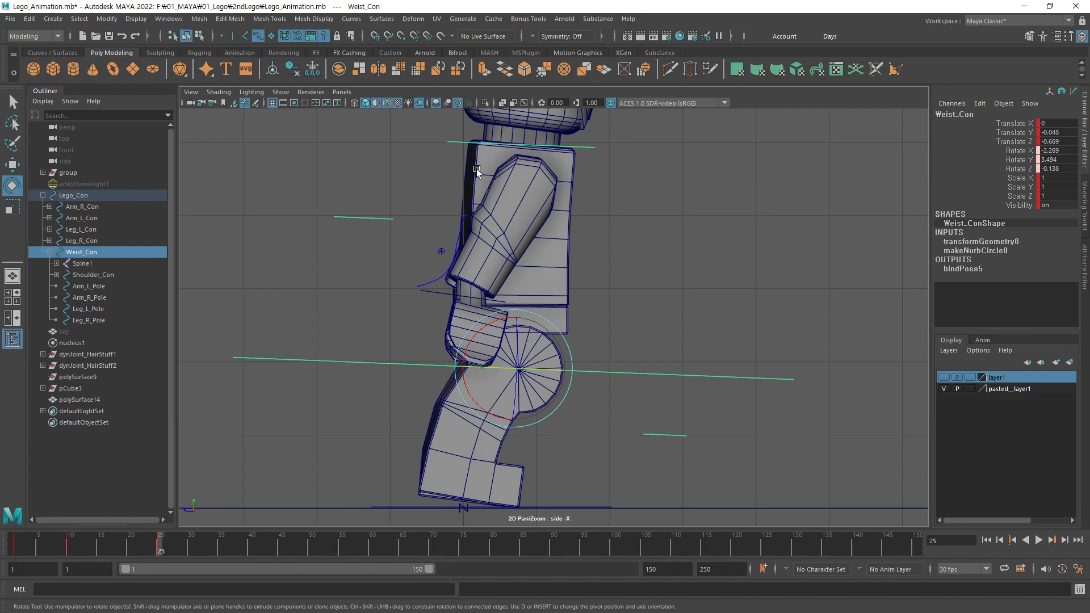
pyautogui.press('s')
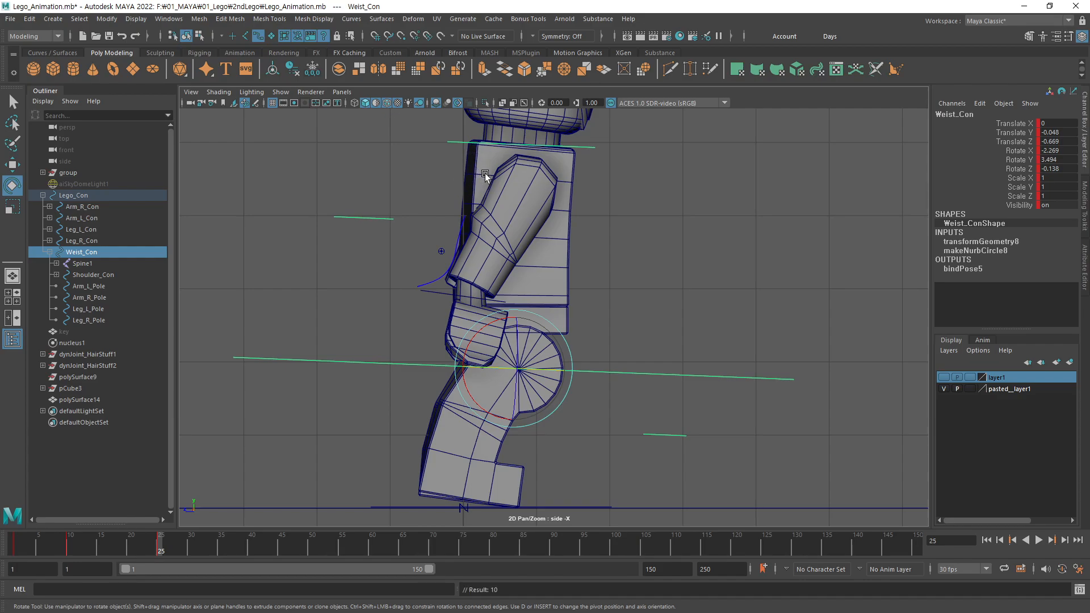
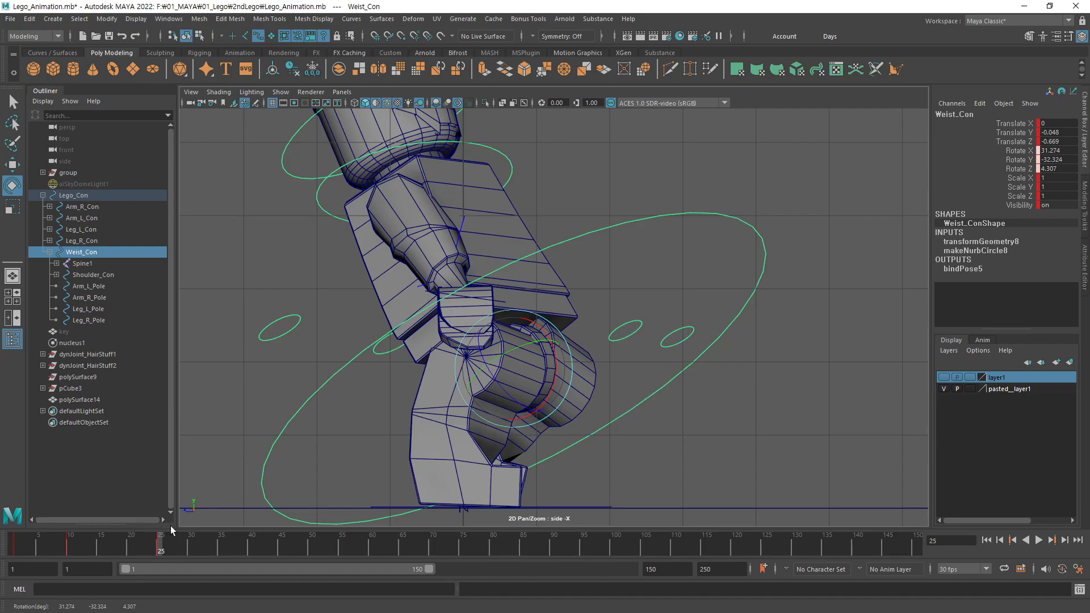
pyautogui.moveTo(164, 545)
pyautogui.mouseDown()
pyautogui.moveTo(43, 547)
pyautogui.moveTo(161, 545)
pyautogui.moveTo(52, 560)
pyautogui.moveTo(112, 563)
pyautogui.moveTo(165, 561)
pyautogui.moveTo(73, 547)
pyautogui.moveTo(181, 548)
pyautogui.moveTo(34, 557)
pyautogui.moveTo(162, 564)
pyautogui.mouseUp()
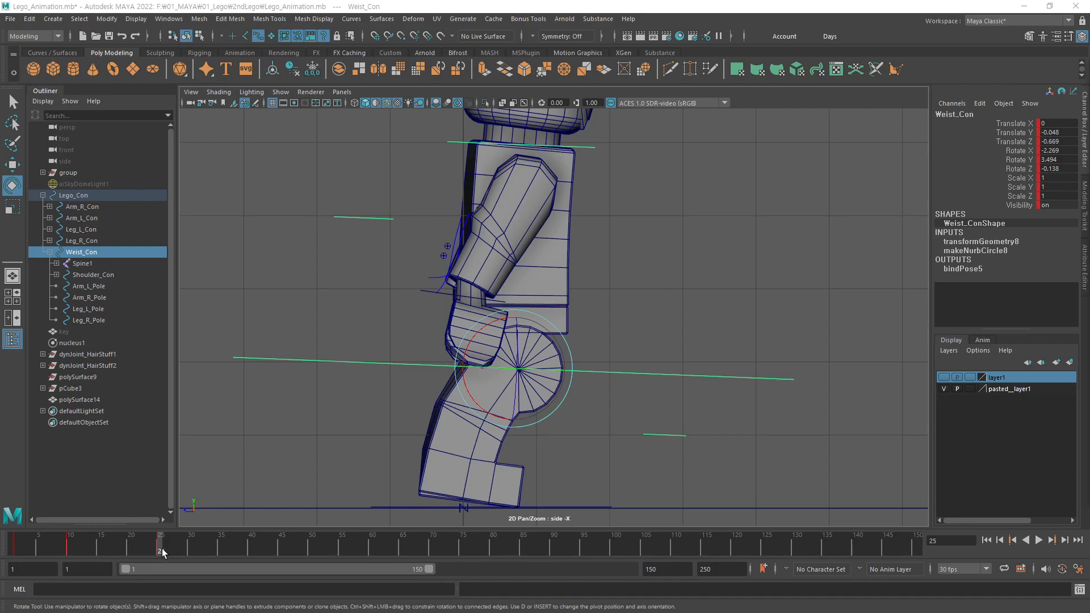
pyautogui.moveTo(162, 548)
pyautogui.mouseDown()
pyautogui.moveTo(54, 553)
pyautogui.moveTo(194, 552)
pyautogui.moveTo(55, 563)
pyautogui.moveTo(158, 563)
pyautogui.mouseUp()
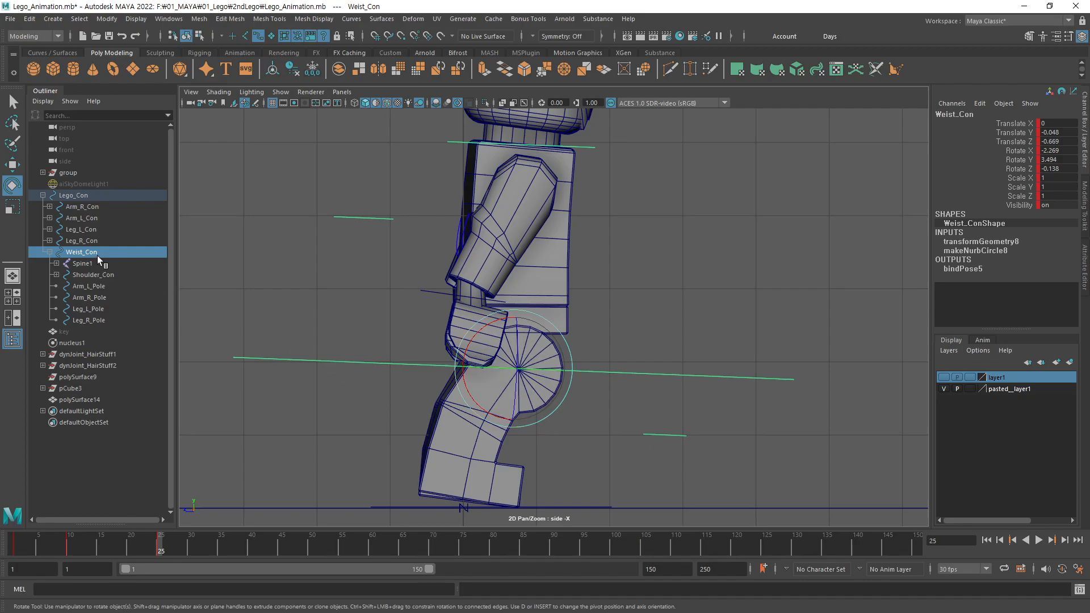
# Step: Key Leg_R_Con in its default pose at frame 10
pyautogui.click(91, 243)
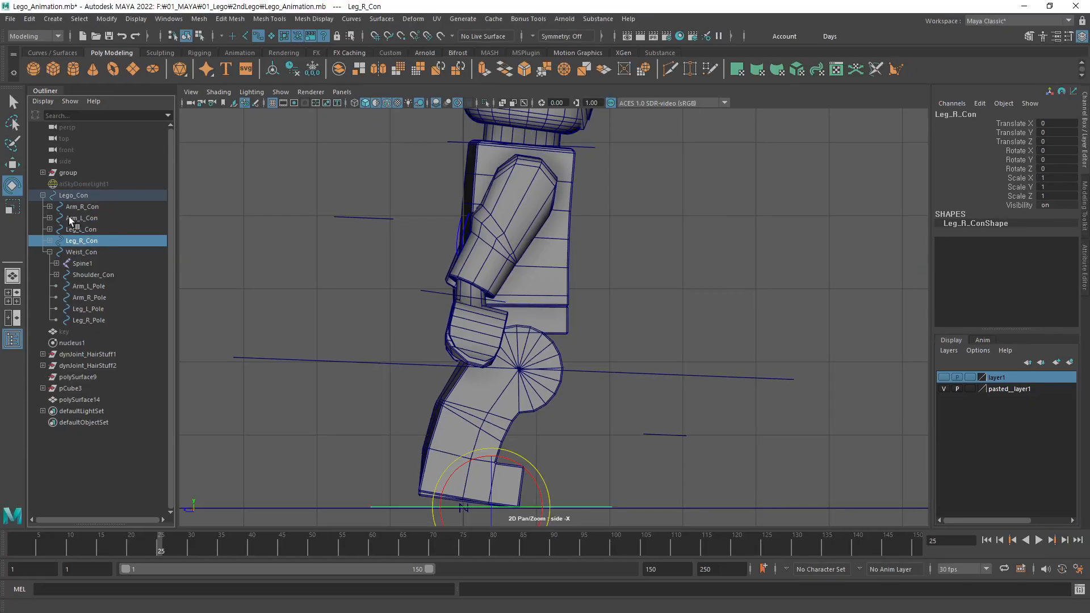
pyautogui.moveTo(159, 546); pyautogui.dragTo(5, 560)
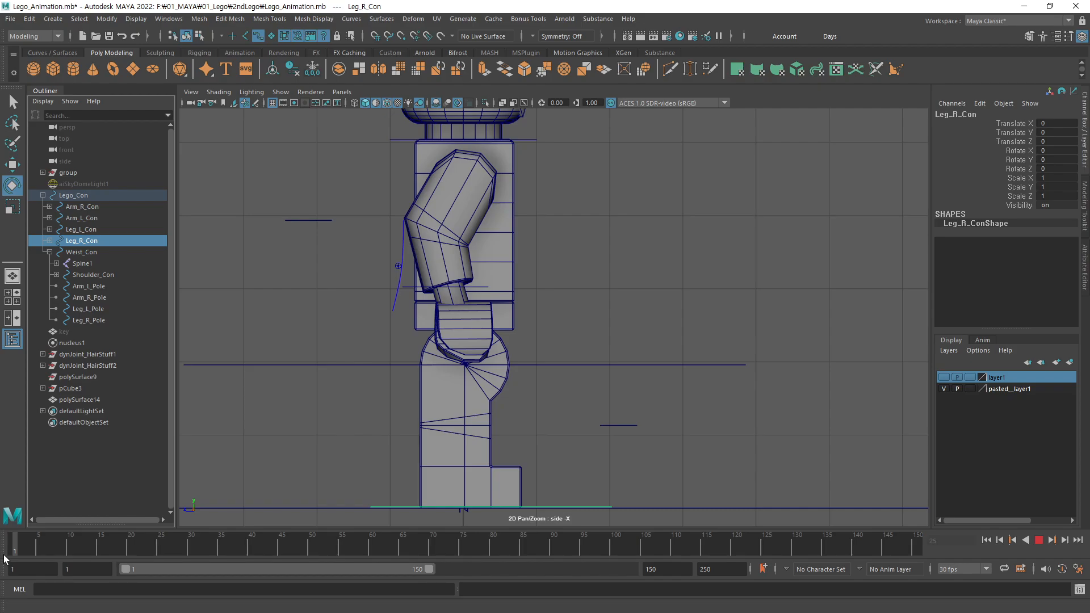
pyautogui.moveTo(5, 559); pyautogui.dragTo(67, 549)
pyautogui.press('s')
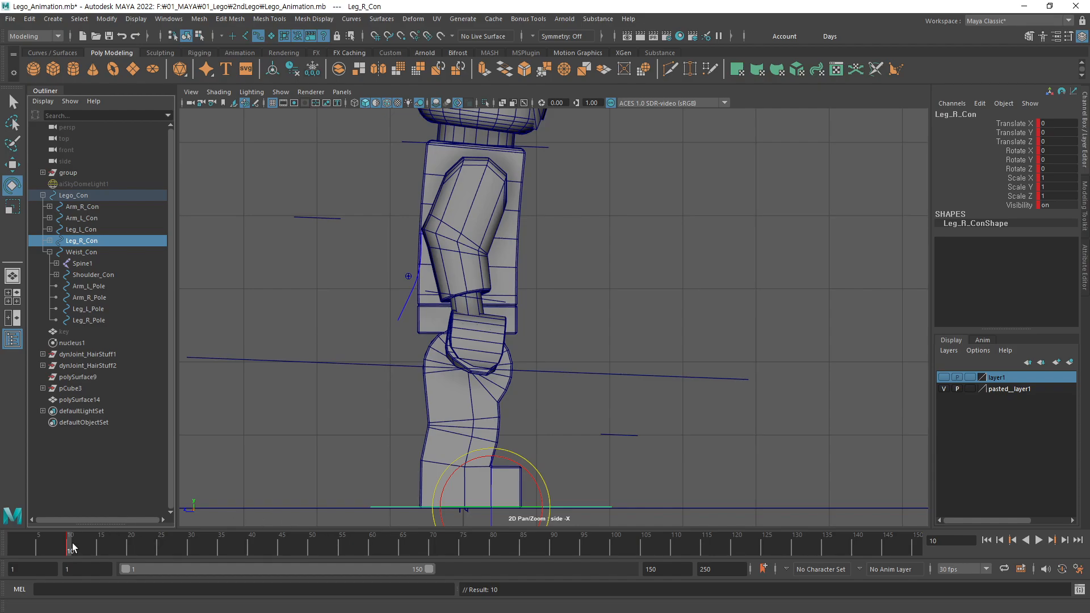
# Step: Move Leg_R_Con at frame 25 to Translate Z -1.125 so the foot sits under the front of the chest
pyautogui.hotkey('alt', 'v')
pyautogui.moveTo(161, 538); pyautogui.dragTo(161, 538)
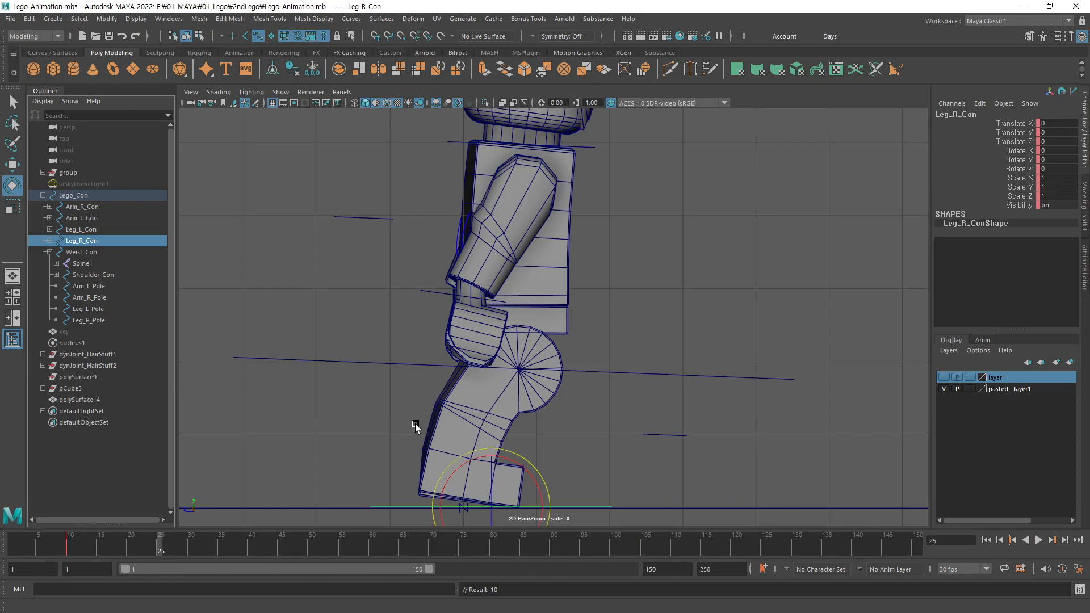
pyautogui.press('w')
pyautogui.keyDown('alt'); pyautogui.moveTo(632, 468); pyautogui.dragTo(587, 374, button='middle'); pyautogui.keyUp('alt')
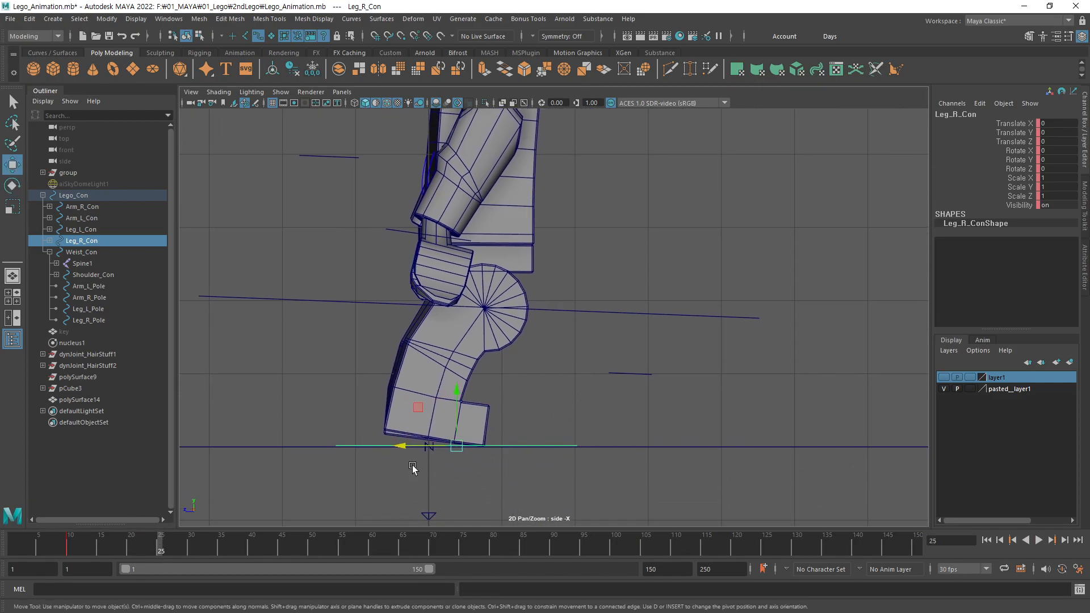
pyautogui.moveTo(405, 449); pyautogui.dragTo(481, 448)
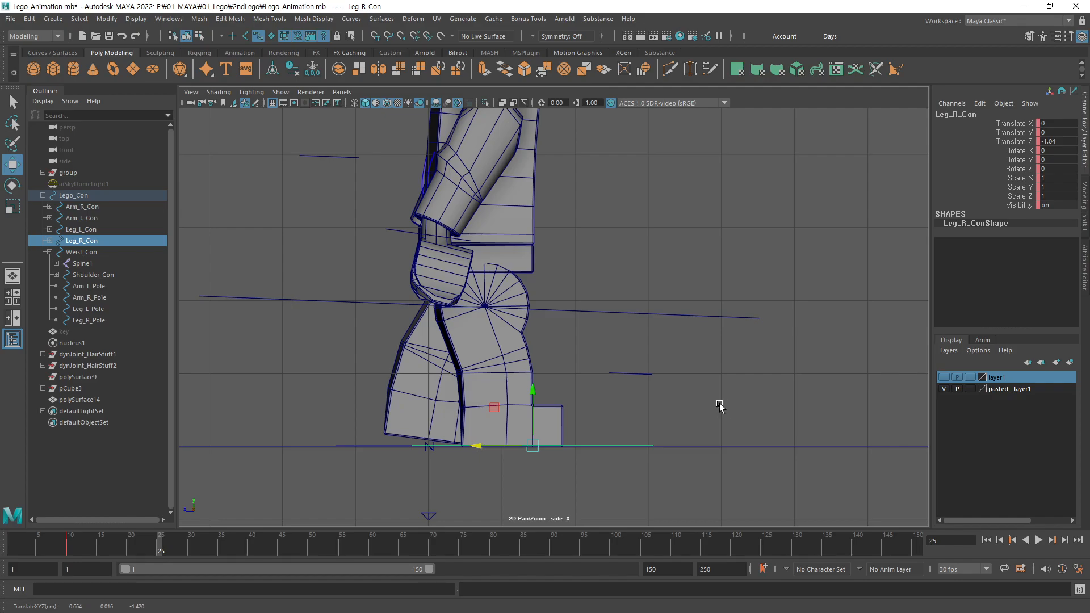
pyautogui.keyDown('alt'); pyautogui.moveTo(685, 339); pyautogui.dragTo(637, 386, button='middle'); pyautogui.keyUp('alt')
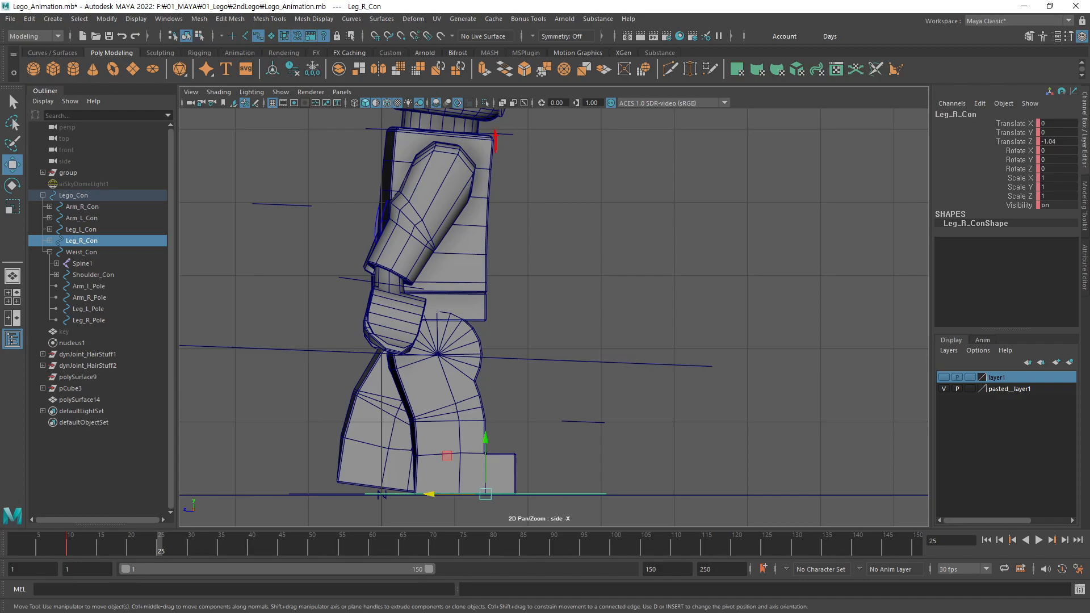
pyautogui.moveTo(495, 139)
pyautogui.mouseDown()
pyautogui.moveTo(483, 139)
pyautogui.moveTo(495, 148)
pyautogui.mouseUp()
pyautogui.moveTo(493, 138); pyautogui.dragTo(491, 454)
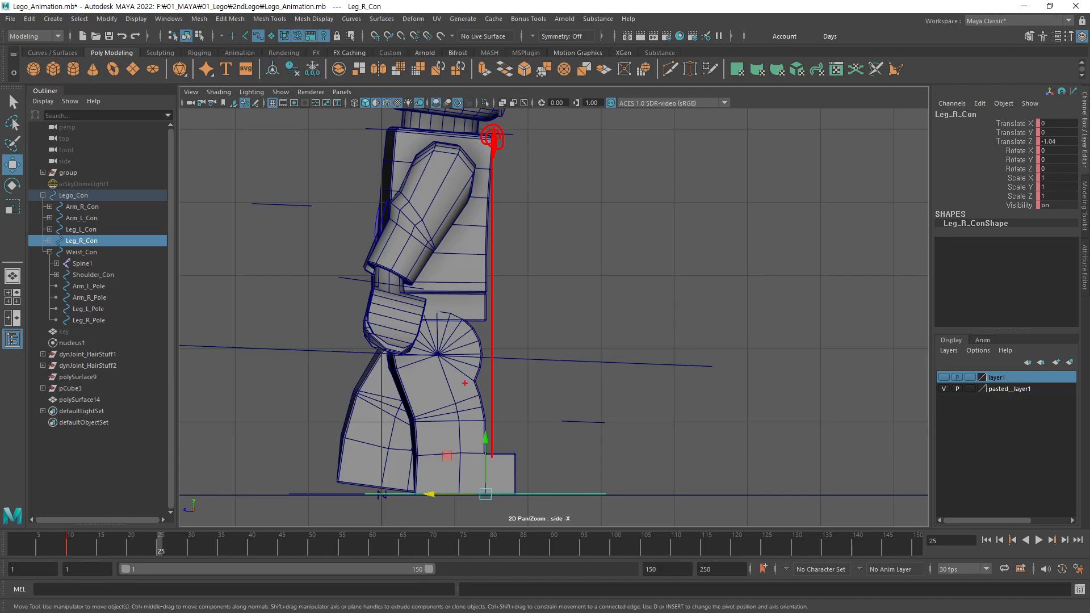
pyautogui.press('Escape')
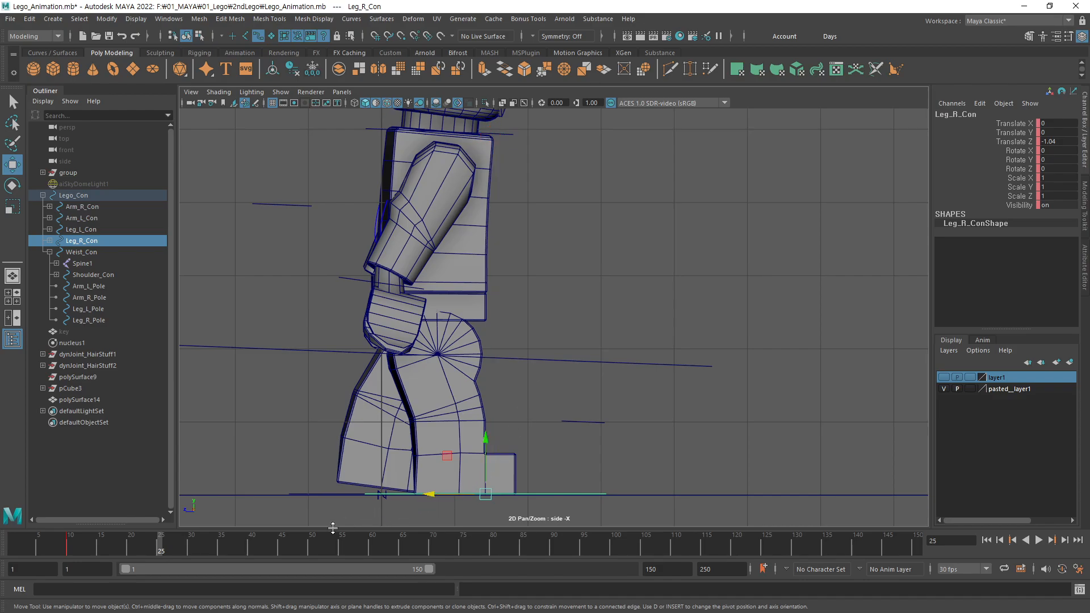
pyautogui.moveTo(430, 495); pyautogui.dragTo(436, 491)
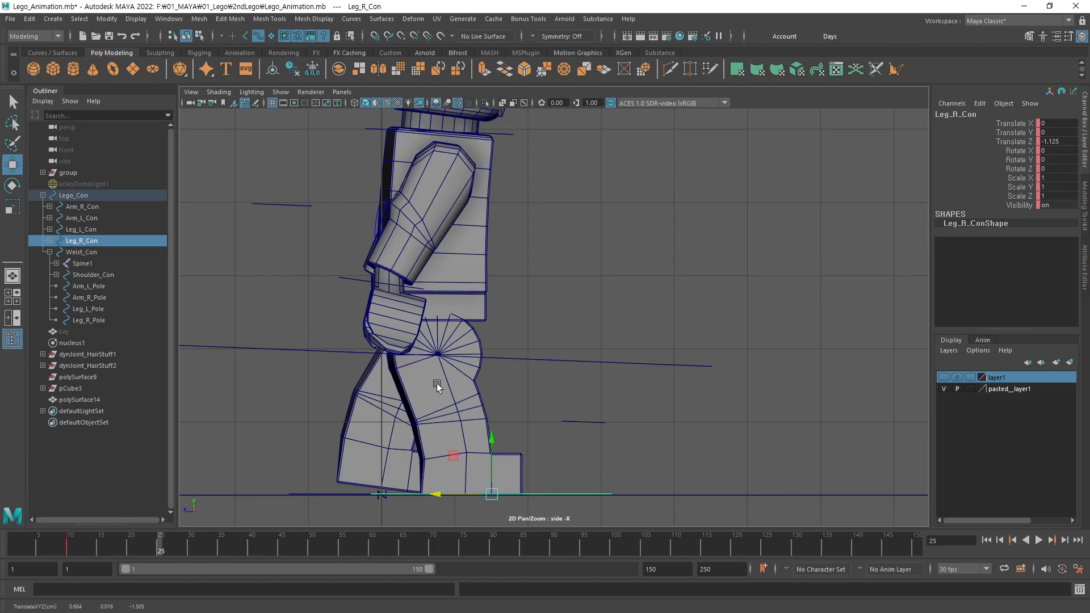
# Step: Rotate Leg_R_Con at frame 25 to Rotate X 10.273 and move it to Translate Y 0.147 and Translate Z -1.257
pyautogui.press('e')
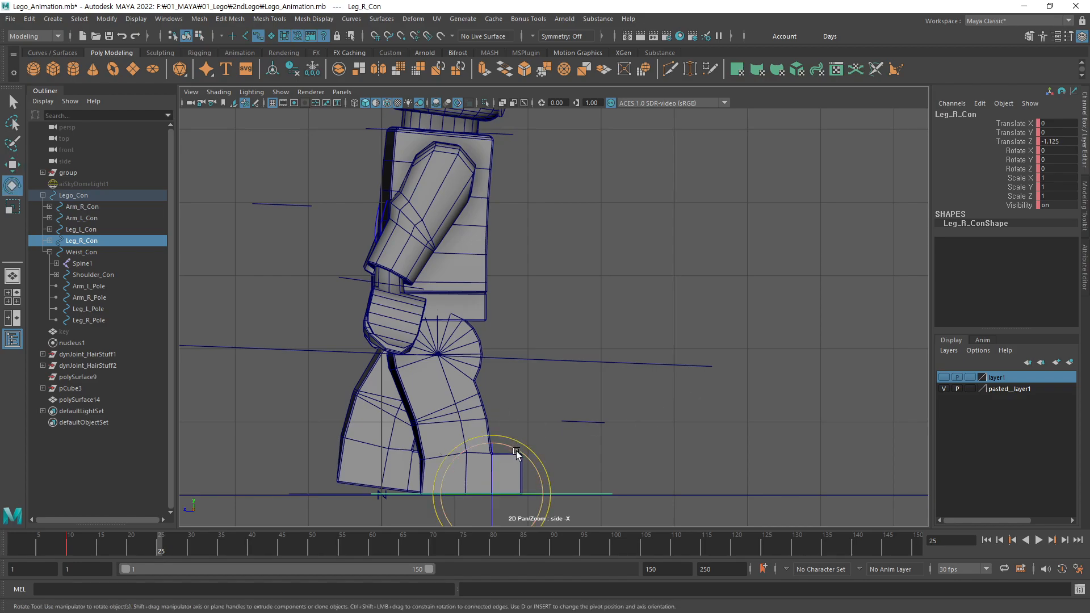
pyautogui.moveTo(518, 450); pyautogui.dragTo(504, 467)
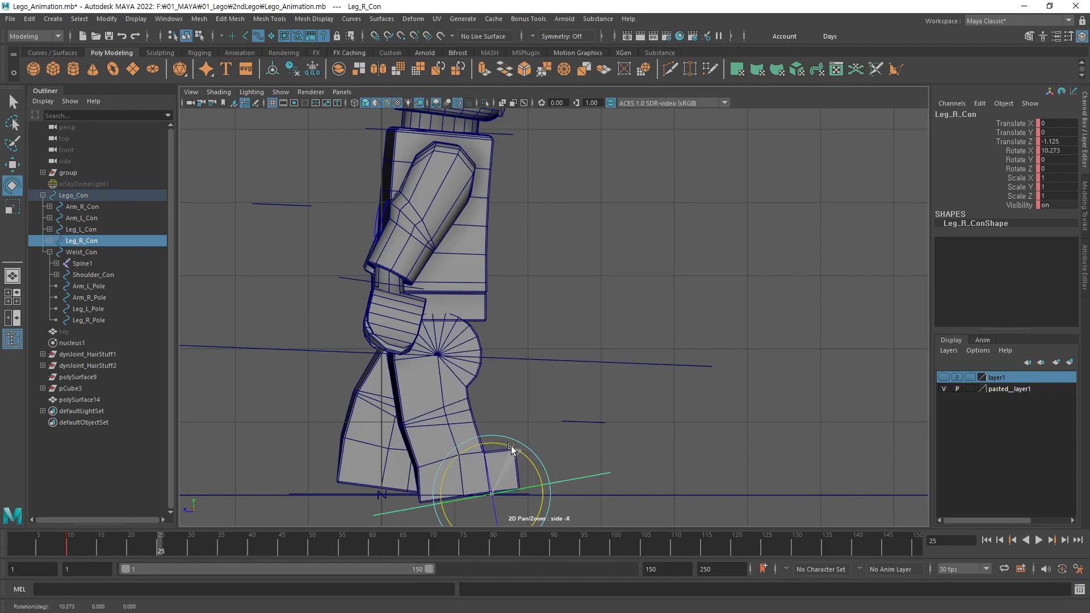
pyautogui.press('w')
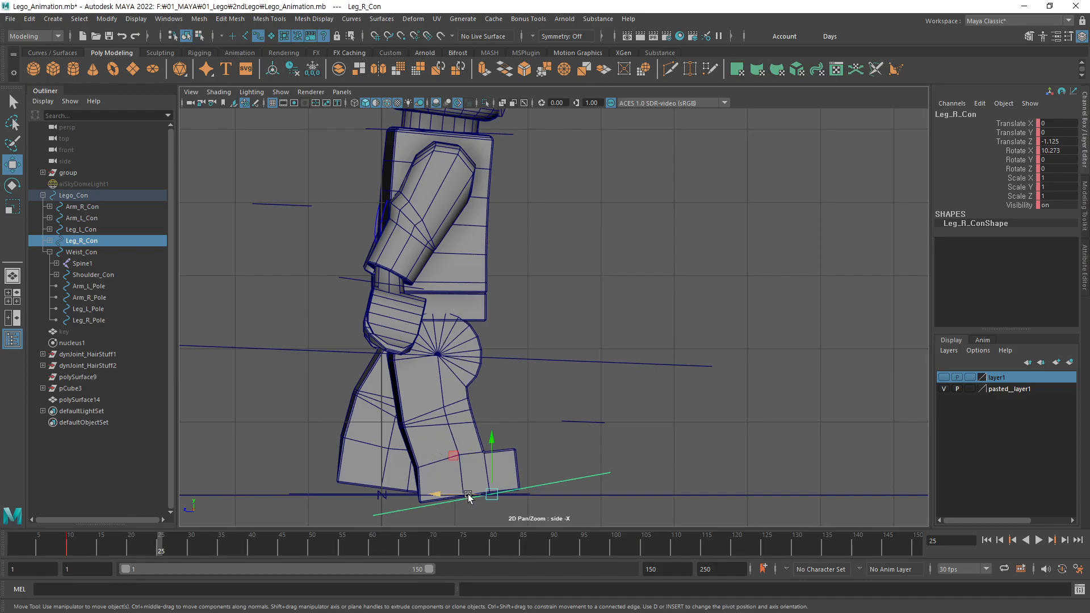
pyautogui.moveTo(468, 495); pyautogui.dragTo(464, 495)
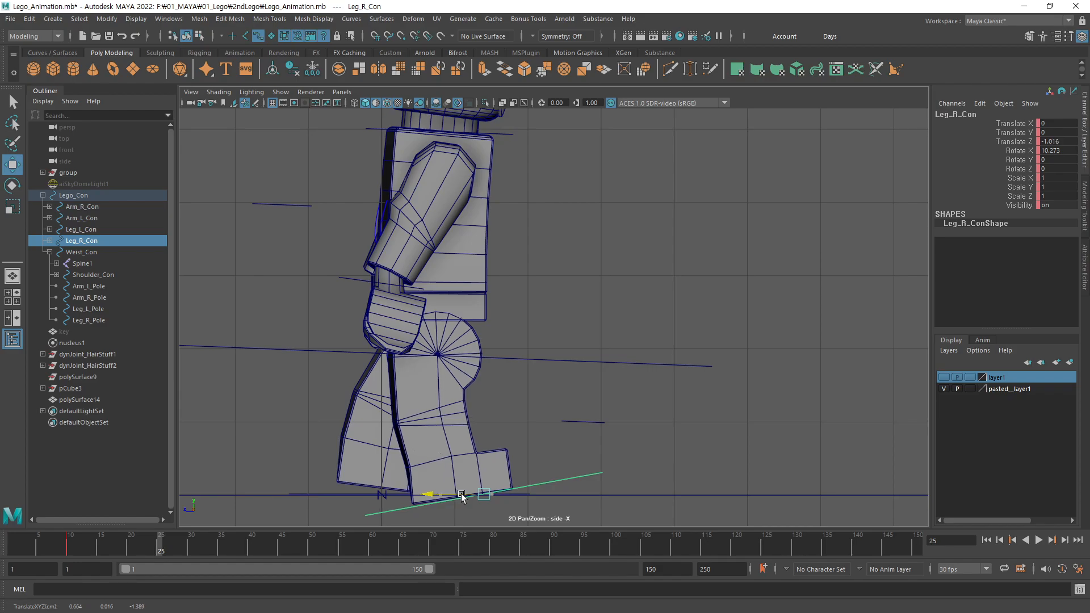
pyautogui.hotkey('ctrl', 'z')
pyautogui.moveTo(494, 449); pyautogui.dragTo(492, 434)
pyautogui.moveTo(480, 478)
pyautogui.mouseDown()
pyautogui.moveTo(455, 483)
pyautogui.moveTo(476, 484)
pyautogui.mouseUp()
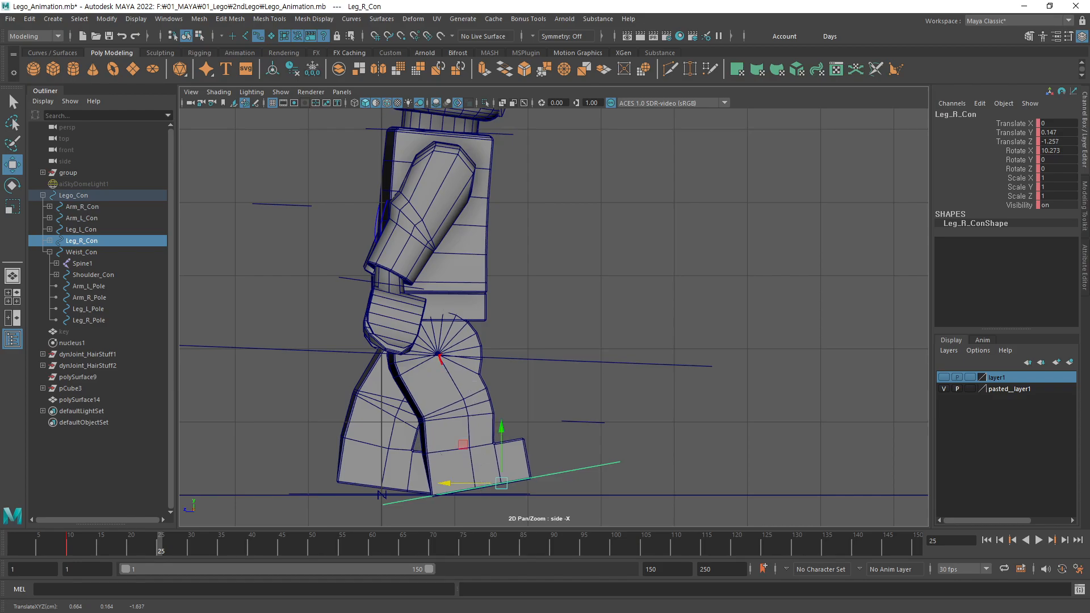
pyautogui.moveTo(441, 364); pyautogui.dragTo(471, 474)
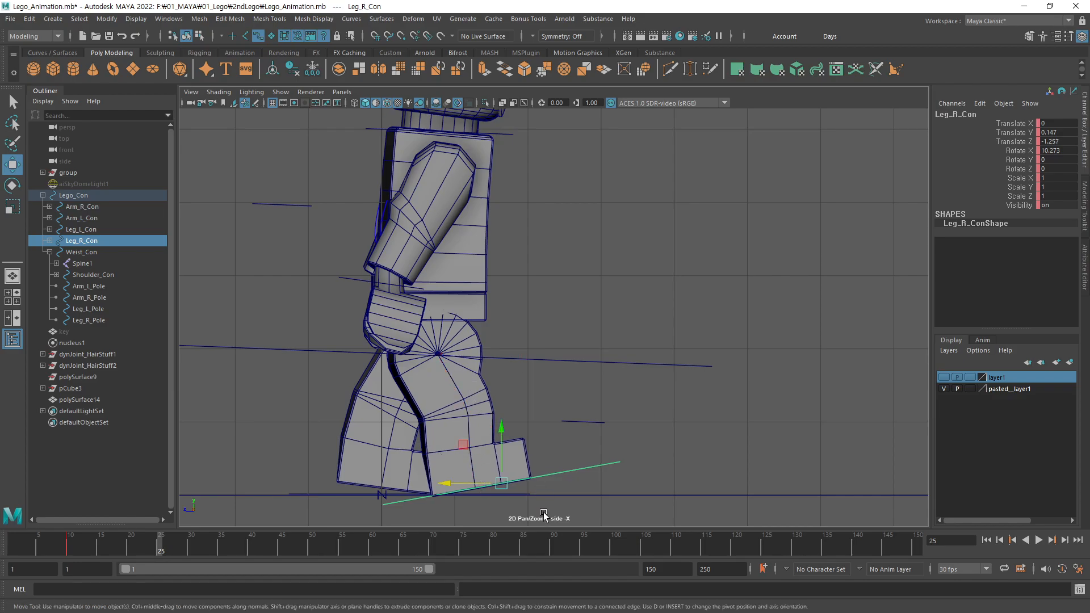
# Step: Refine Leg_R_Con at frame 25 to Rotate X 4.63, Translate Y 0.078 and Translate Z -1.195, and key all its channels
pyautogui.press('e')
pyautogui.moveTo(524, 441); pyautogui.dragTo(499, 437)
pyautogui.press('w')
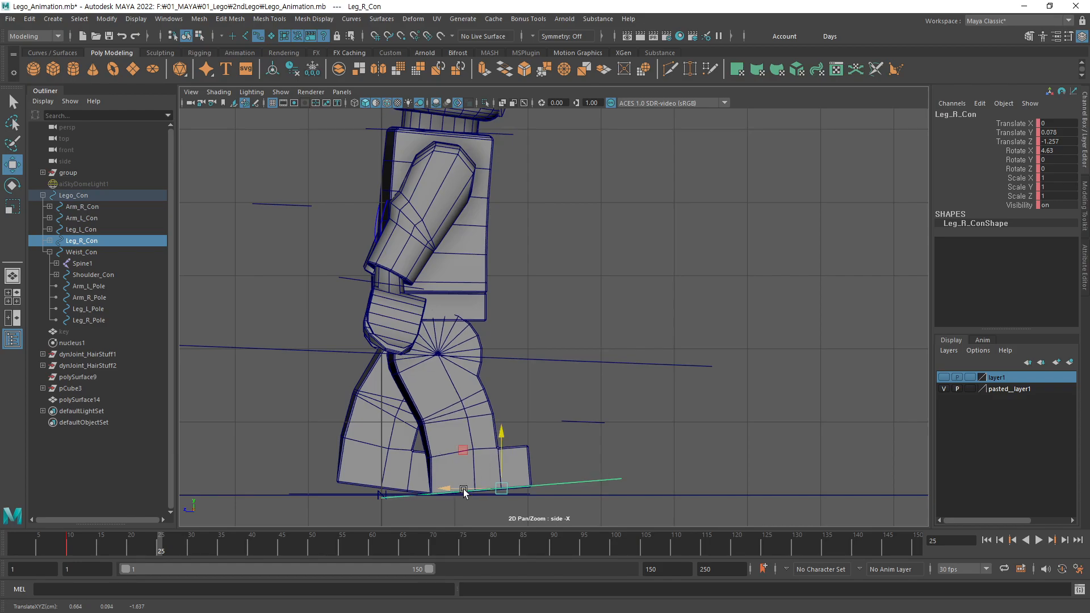
pyautogui.moveTo(463, 489); pyautogui.dragTo(458, 488)
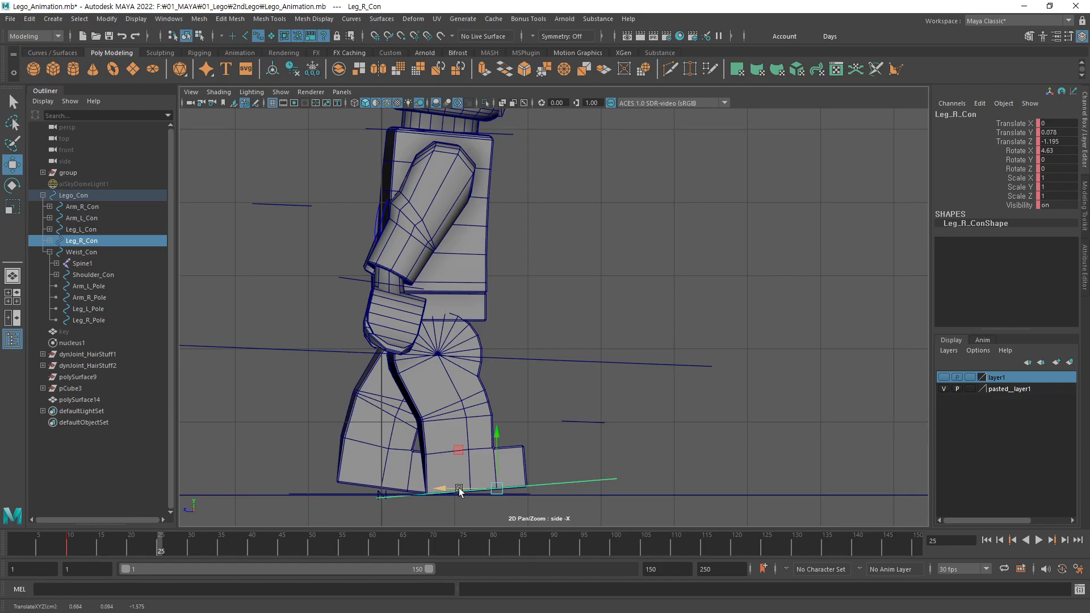
pyautogui.press('s')
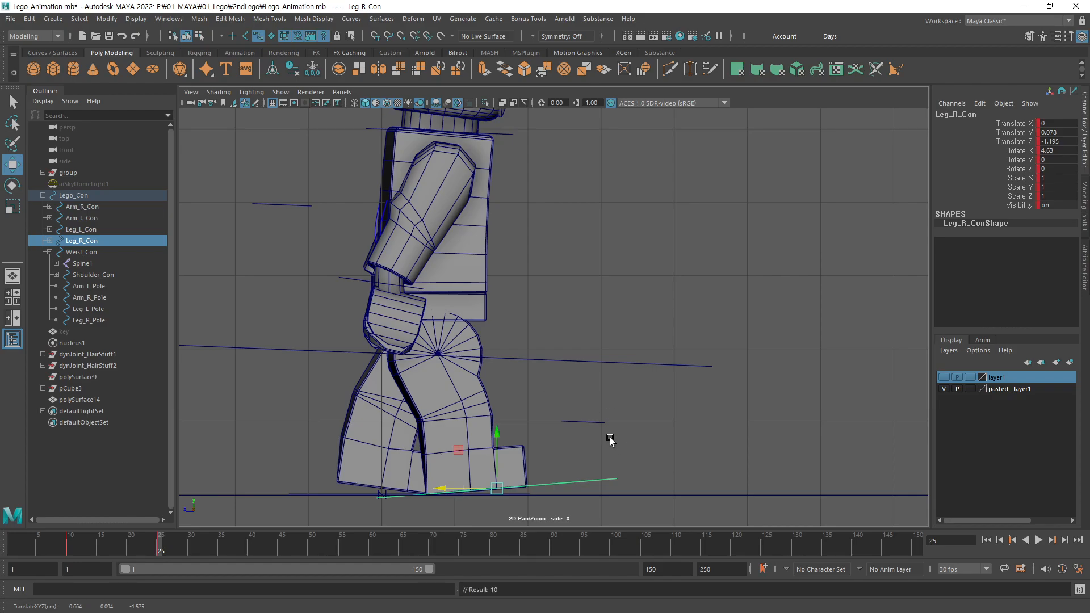
pyautogui.moveTo(646, 413); pyautogui.dragTo(653, 518)
pyautogui.moveTo(638, 444)
pyautogui.mouseDown()
pyautogui.moveTo(647, 413)
pyautogui.moveTo(679, 412)
pyautogui.mouseUp()
pyautogui.moveTo(760, 441)
pyautogui.mouseDown()
pyautogui.moveTo(747, 406)
pyautogui.moveTo(760, 441)
pyautogui.mouseUp()
pyautogui.moveTo(747, 410); pyautogui.dragTo(747, 499)
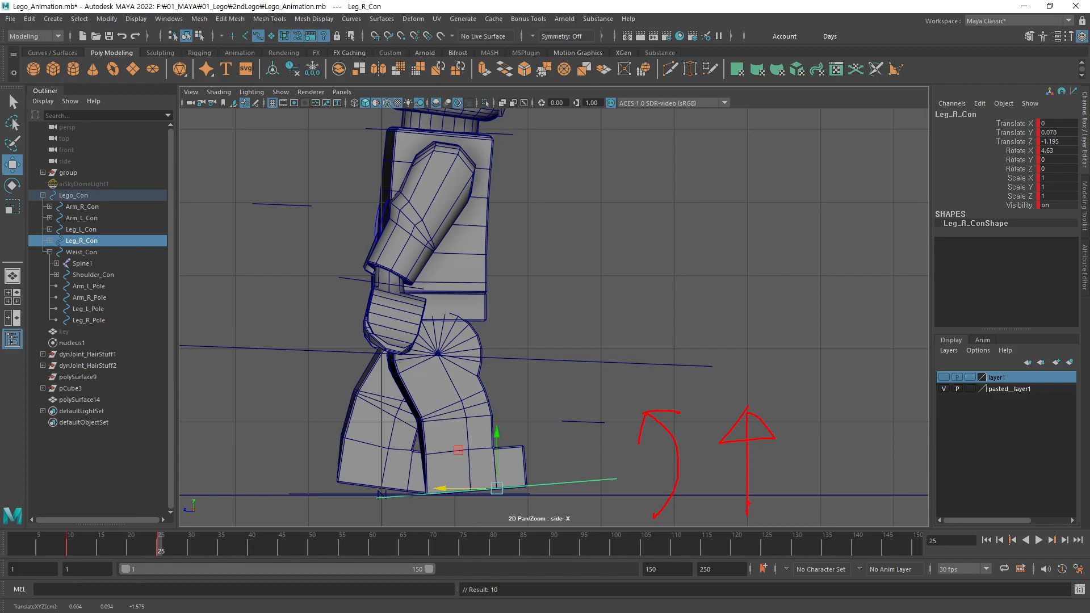
pyautogui.moveTo(802, 459); pyautogui.dragTo(871, 460)
pyautogui.hotkey('ctrl', 'z')
pyautogui.hotkey('ctrl', 'z')
pyautogui.moveTo(561, 468)
pyautogui.mouseDown()
pyautogui.moveTo(639, 467)
pyautogui.moveTo(617, 489)
pyautogui.moveTo(639, 467)
pyautogui.mouseUp()
pyautogui.moveTo(437, 481); pyautogui.dragTo(418, 507)
pyautogui.moveTo(446, 496); pyautogui.dragTo(410, 504)
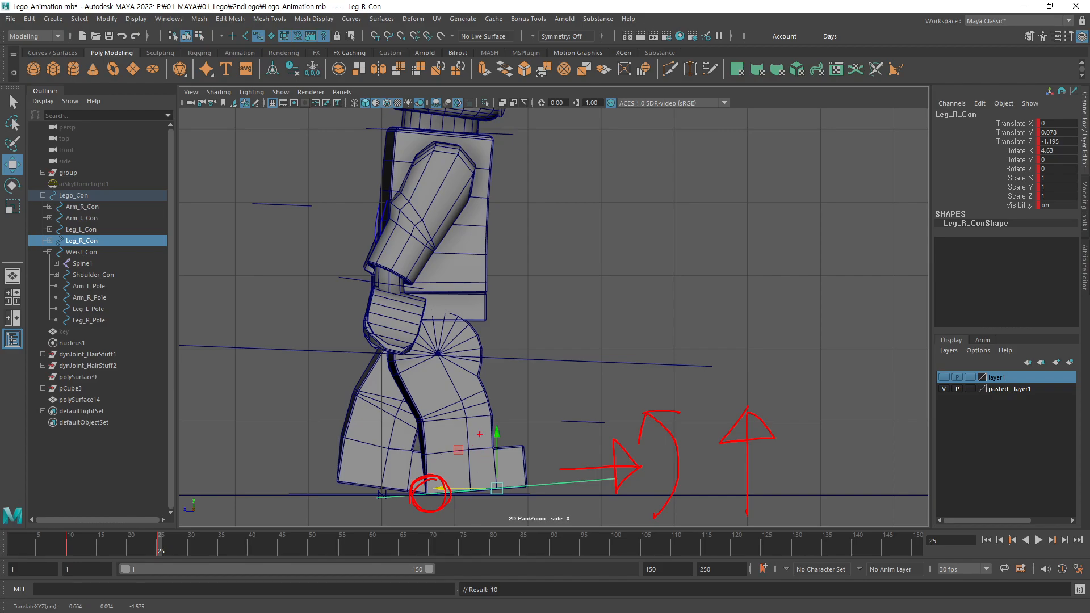
pyautogui.moveTo(489, 327); pyautogui.dragTo(546, 457)
pyautogui.moveTo(561, 346); pyautogui.dragTo(544, 399)
pyautogui.moveTo(538, 362); pyautogui.dragTo(580, 397)
pyautogui.moveTo(464, 331); pyautogui.dragTo(501, 472)
pyautogui.moveTo(493, 384); pyautogui.dragTo(486, 401)
pyautogui.press('Escape')
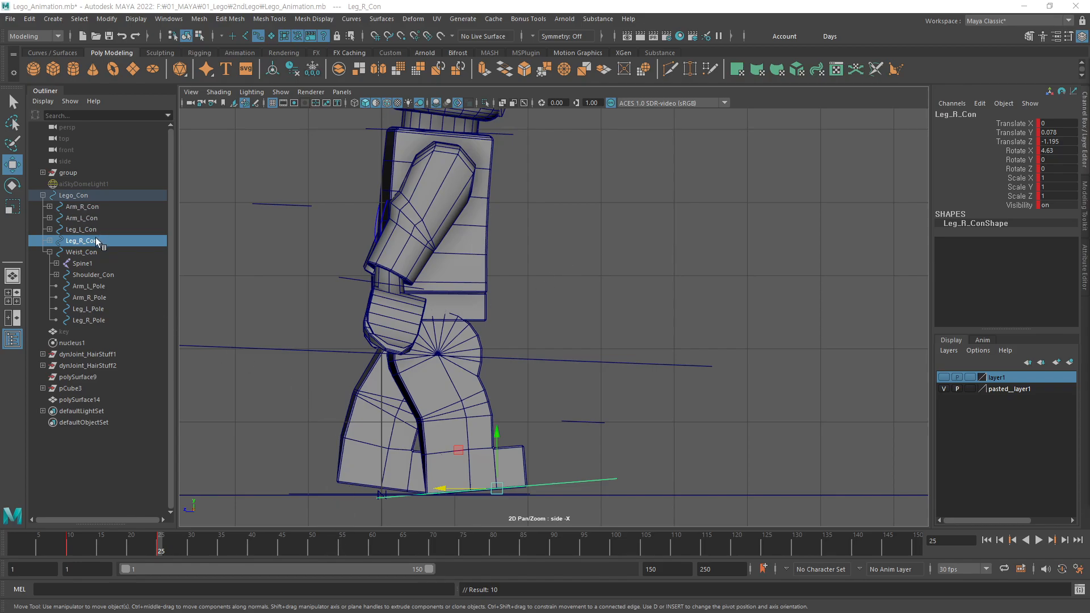
# Step: Key Leg_L_Con in its default pose at frame 10
pyautogui.click(80, 230)
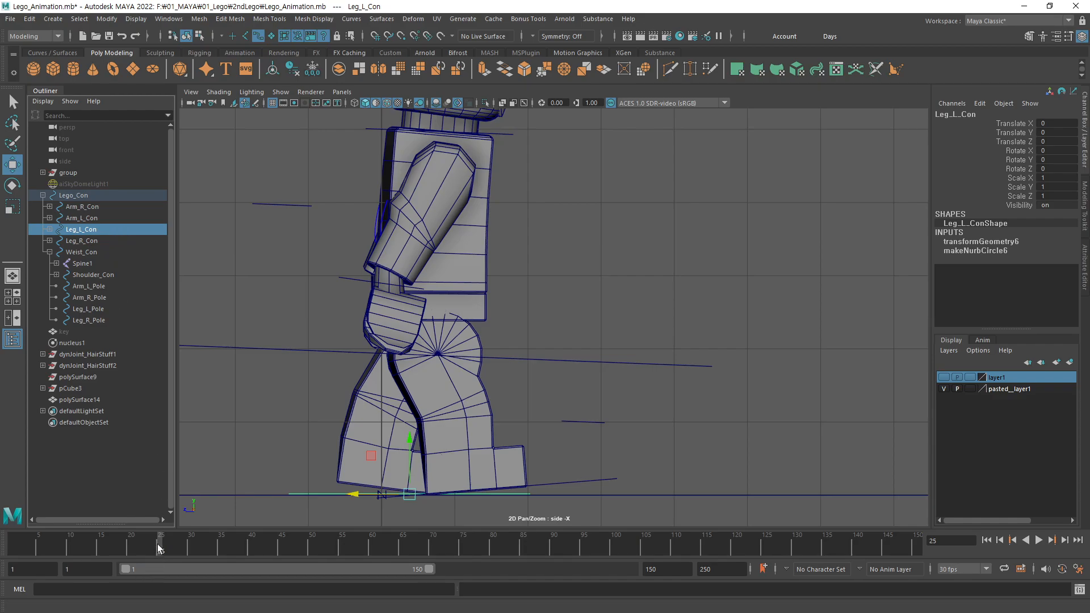
pyautogui.moveTo(158, 547); pyautogui.dragTo(69, 547)
pyautogui.press('s')
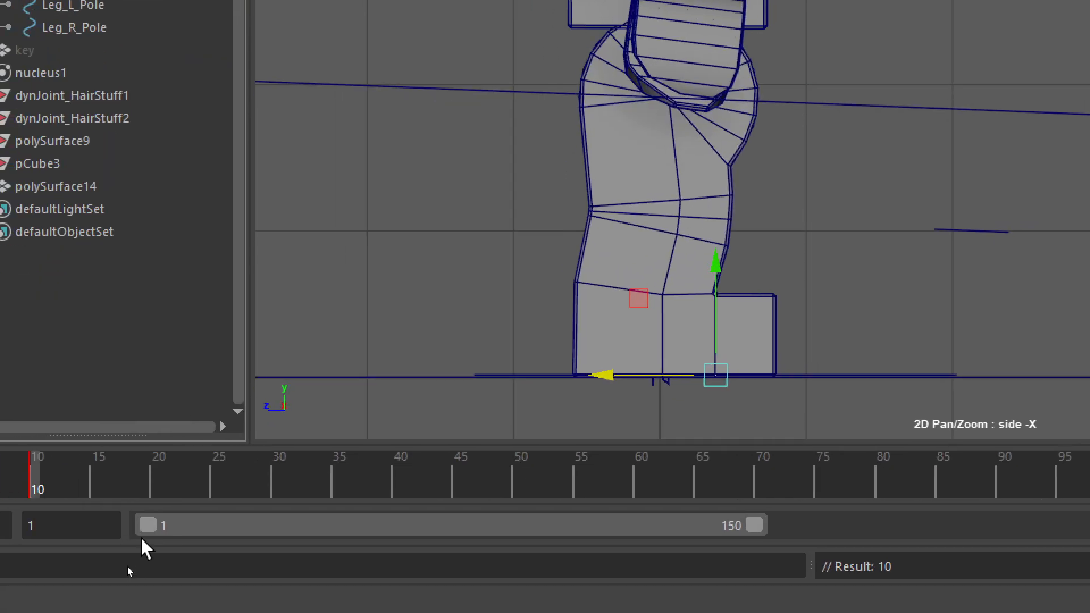
# Step: Lift the left heel at frame 25 by rotating Leg_L_Con to Rotate X -17.45, and key it
pyautogui.moveTo(36, 487); pyautogui.dragTo(178, 478)
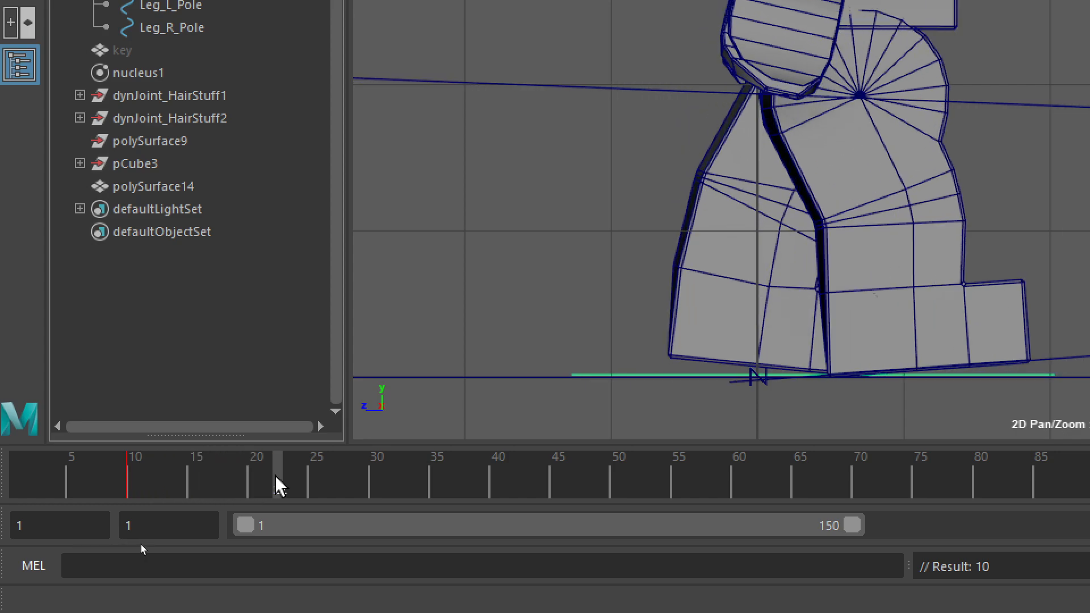
pyautogui.moveTo(279, 485); pyautogui.dragTo(316, 479)
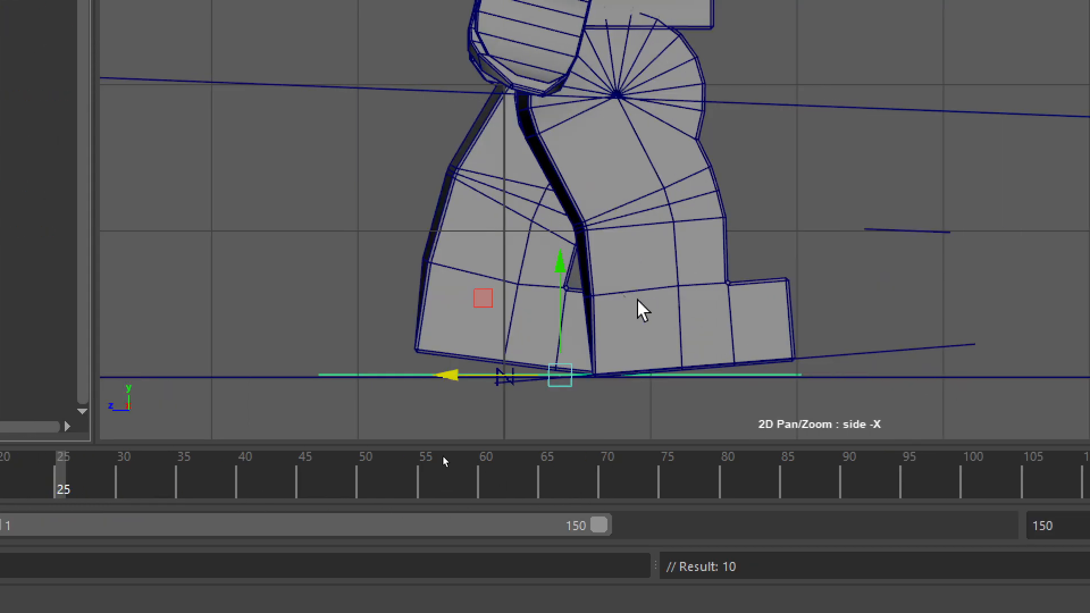
pyautogui.press('e')
pyautogui.moveTo(611, 281)
pyautogui.mouseDown()
pyautogui.moveTo(635, 308)
pyautogui.moveTo(598, 298)
pyautogui.mouseUp()
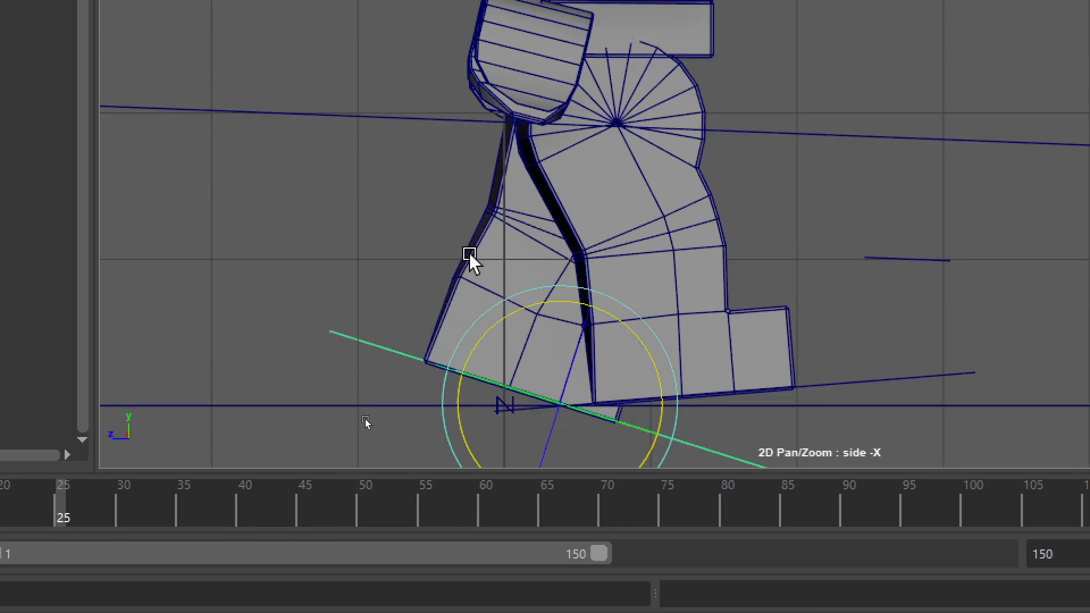
pyautogui.press('s')
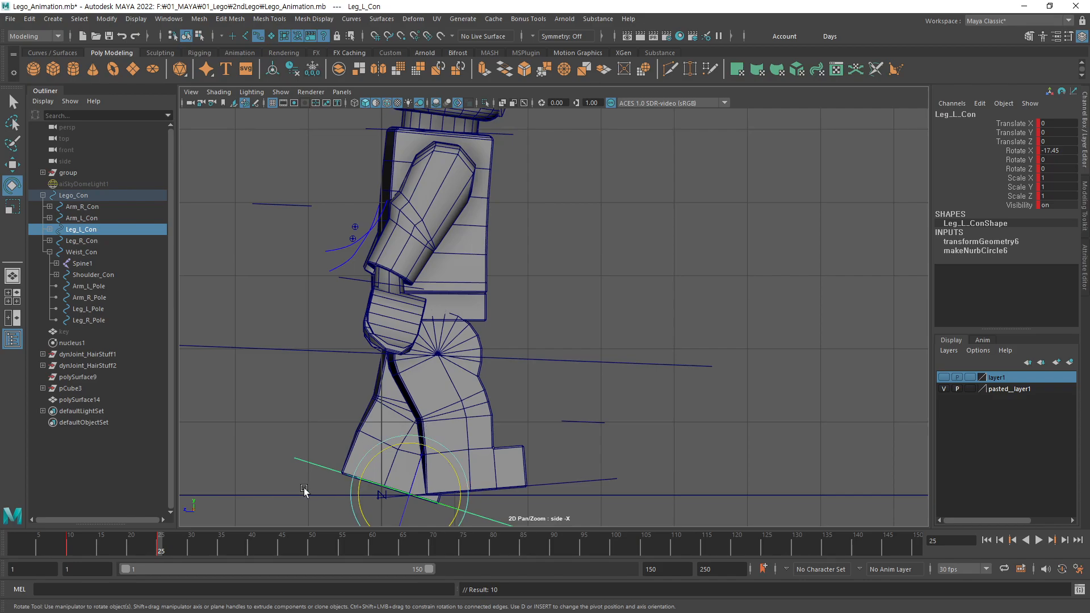
pyautogui.moveTo(161, 547)
pyautogui.mouseDown()
pyautogui.moveTo(94, 557)
pyautogui.moveTo(143, 560)
pyautogui.moveTo(158, 557)
pyautogui.moveTo(66, 547)
pyautogui.moveTo(161, 551)
pyautogui.mouseUp()
pyautogui.moveTo(306, 503)
pyautogui.mouseDown()
pyautogui.moveTo(273, 490)
pyautogui.moveTo(292, 383)
pyautogui.moveTo(288, 423)
pyautogui.mouseUp()
pyautogui.press('Escape')
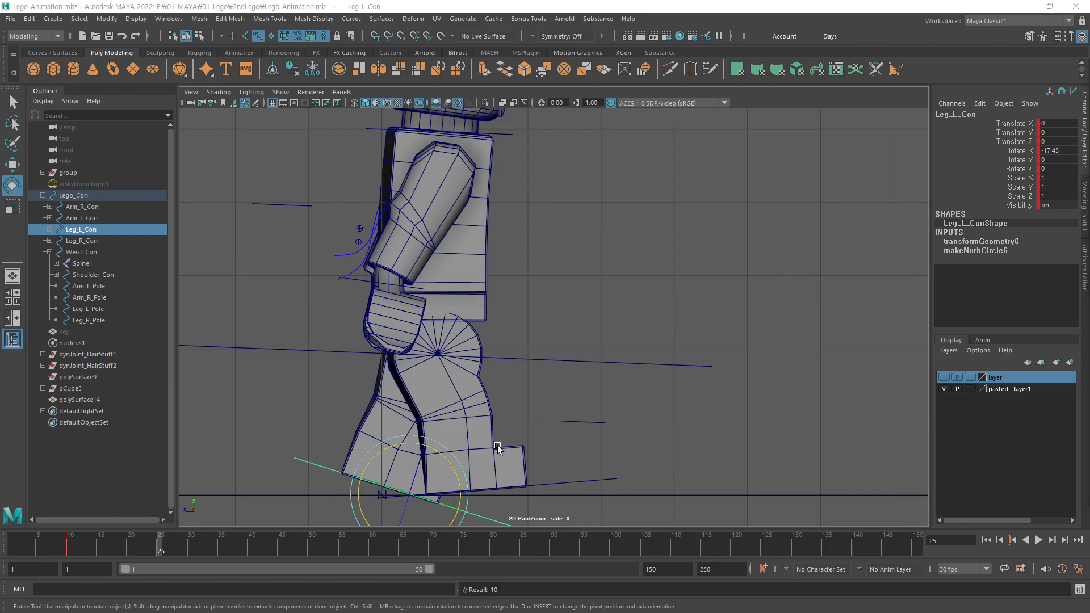
# Step: Key Toe_L_Con, the toe control under Leg_L_Con, in its default pose at frame 10
pyautogui.moveTo(521, 472); pyautogui.dragTo(575, 304, button='middle')
pyautogui.keyDown('alt'); pyautogui.moveTo(450, 419); pyautogui.dragTo(455, 389, button='middle'); pyautogui.keyUp('alt')
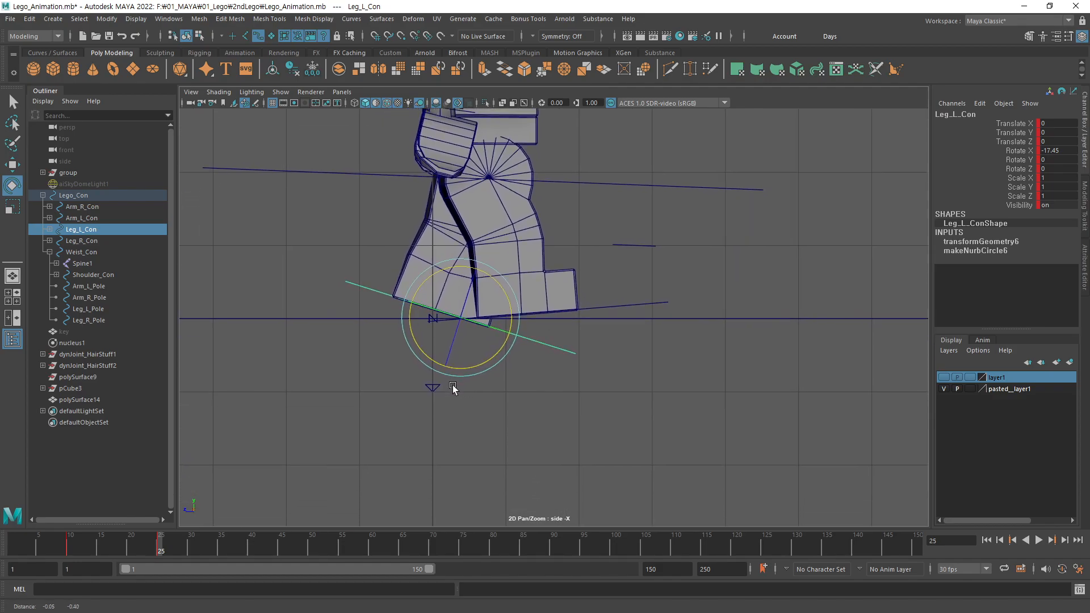
pyautogui.keyDown('alt'); pyautogui.moveTo(454, 390); pyautogui.dragTo(817, 362, button='right'); pyautogui.keyUp('alt')
pyautogui.keyDown('alt'); pyautogui.moveTo(547, 384); pyautogui.dragTo(653, 355, button='middle'); pyautogui.keyUp('alt')
pyautogui.keyDown('alt'); pyautogui.click(653, 355); pyautogui.keyUp('alt')
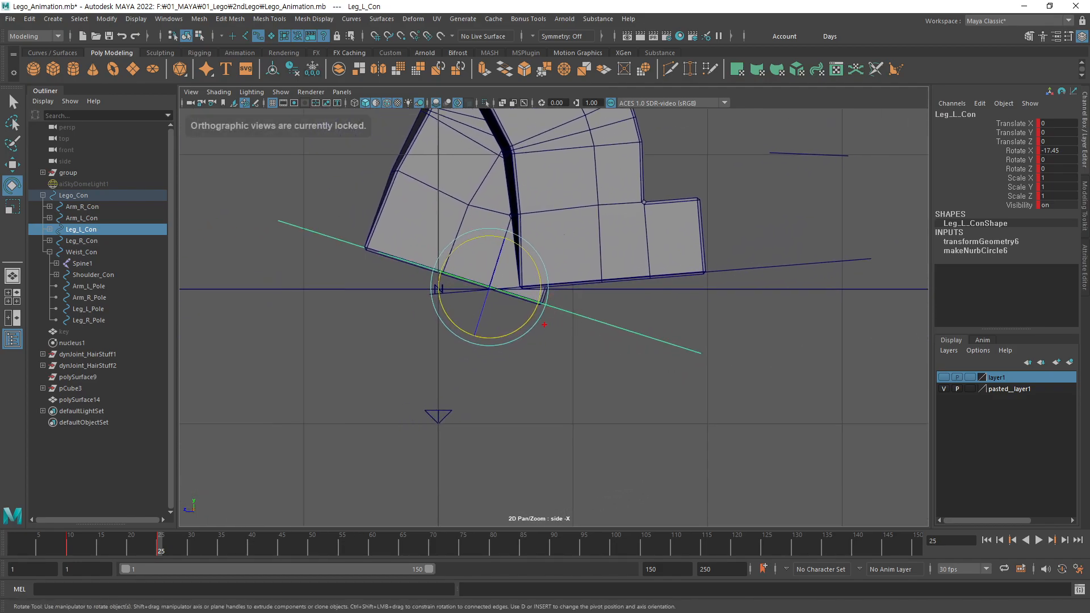
pyautogui.moveTo(558, 307); pyautogui.dragTo(550, 379)
pyautogui.press('Escape')
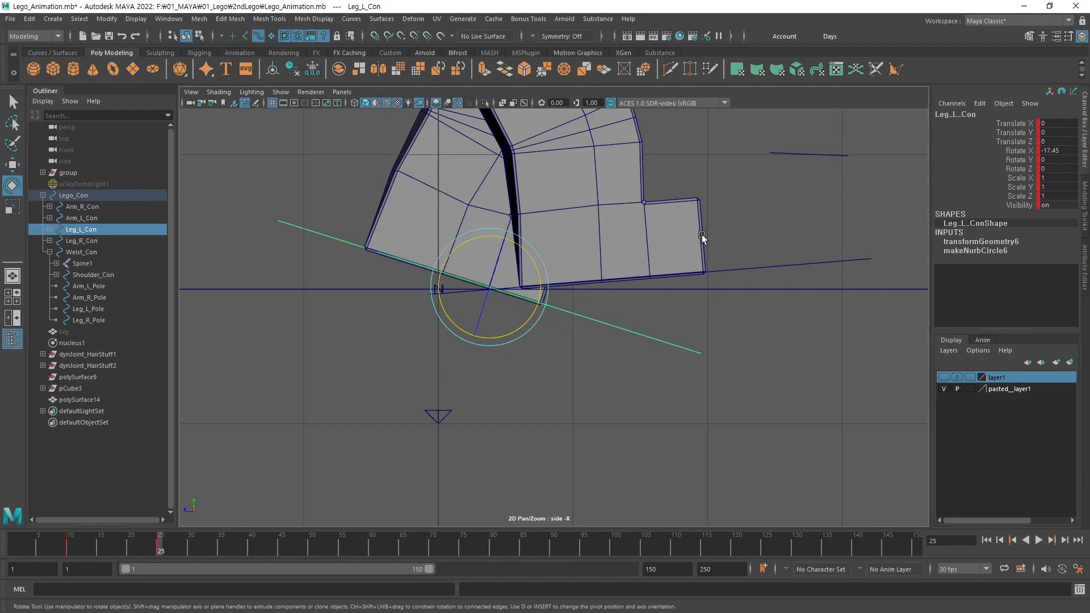
pyautogui.click(50, 229)
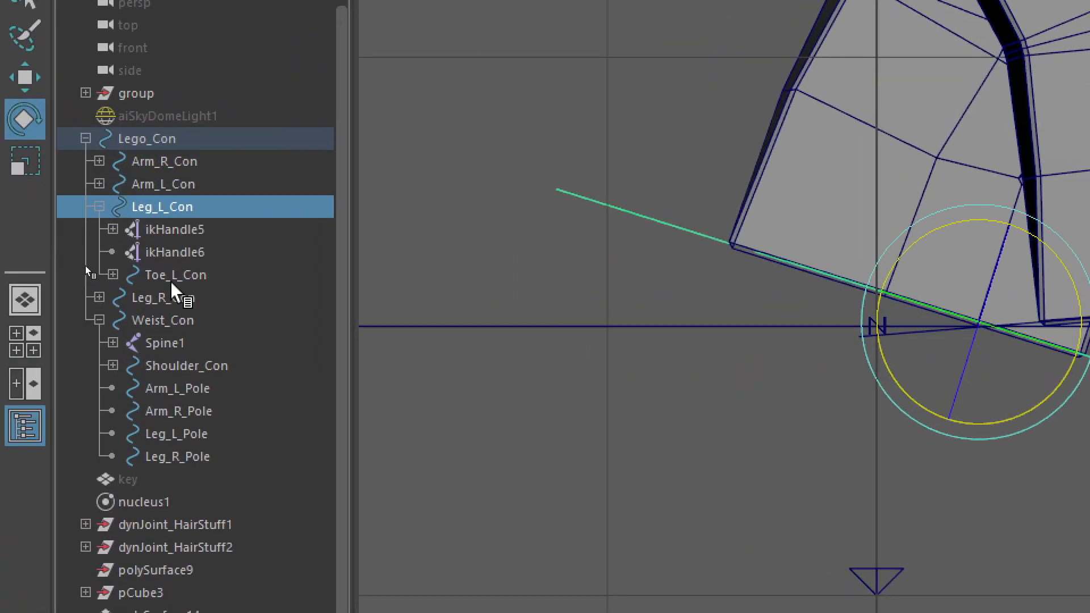
pyautogui.click(84, 265)
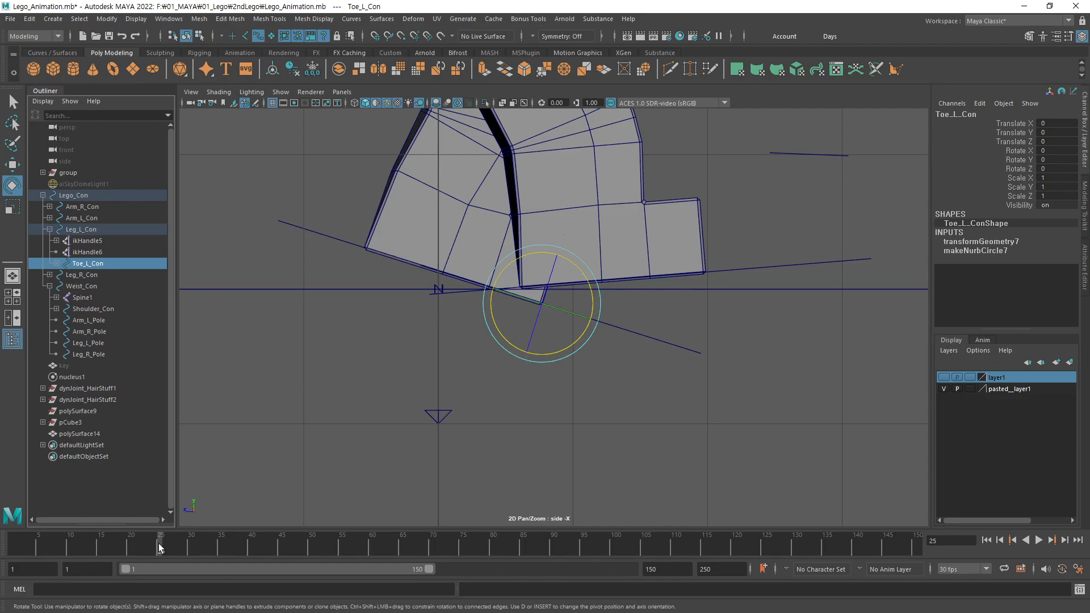
pyautogui.moveTo(158, 544); pyautogui.dragTo(71, 546)
pyautogui.press('s')
pyautogui.hotkey('alt', 'v')
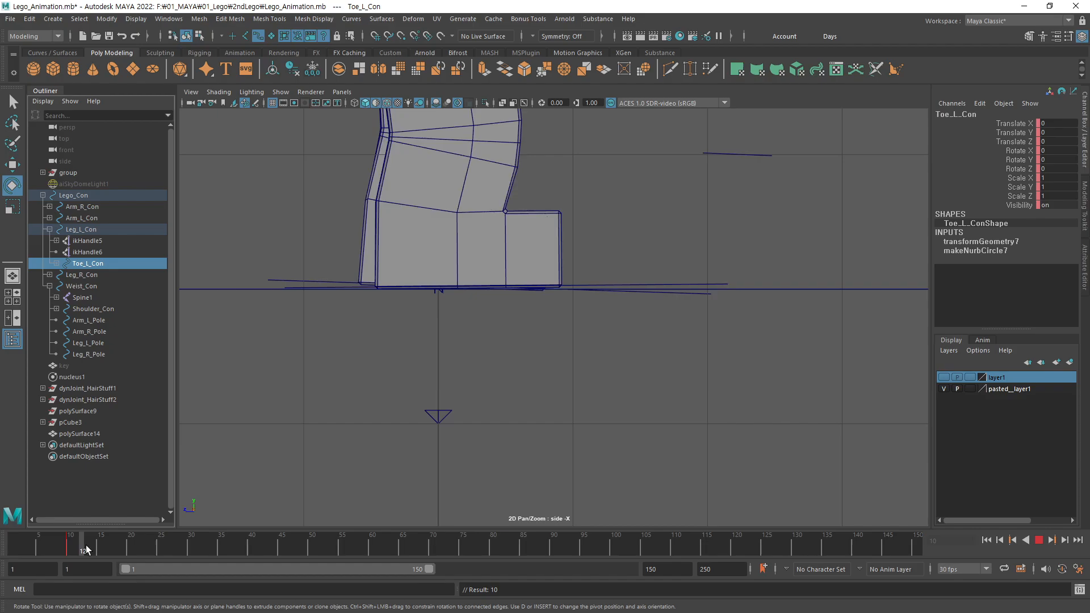
pyautogui.click(130, 547)
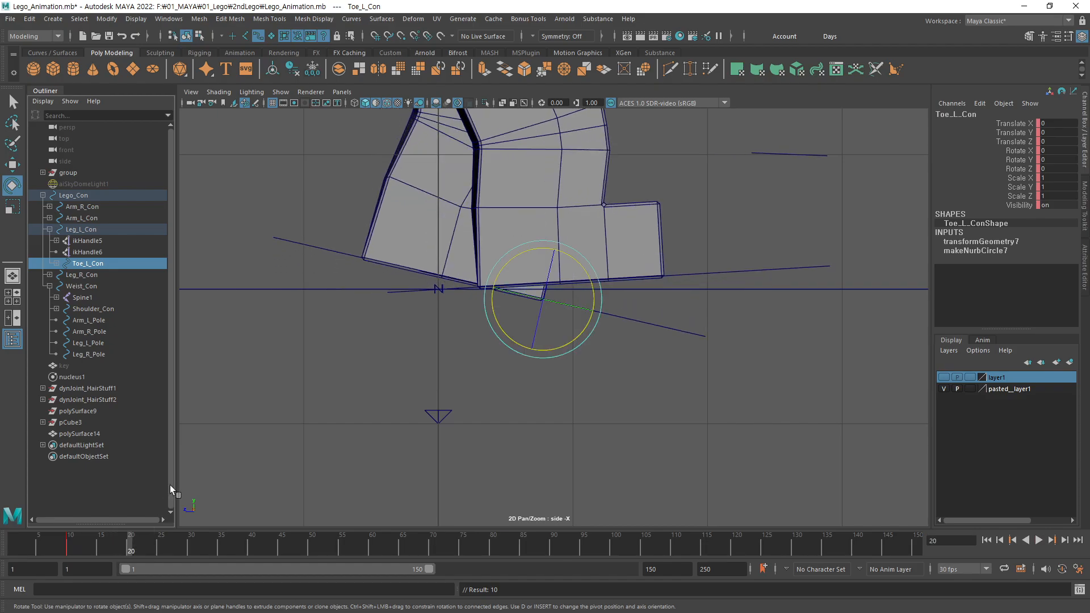
pyautogui.press('w')
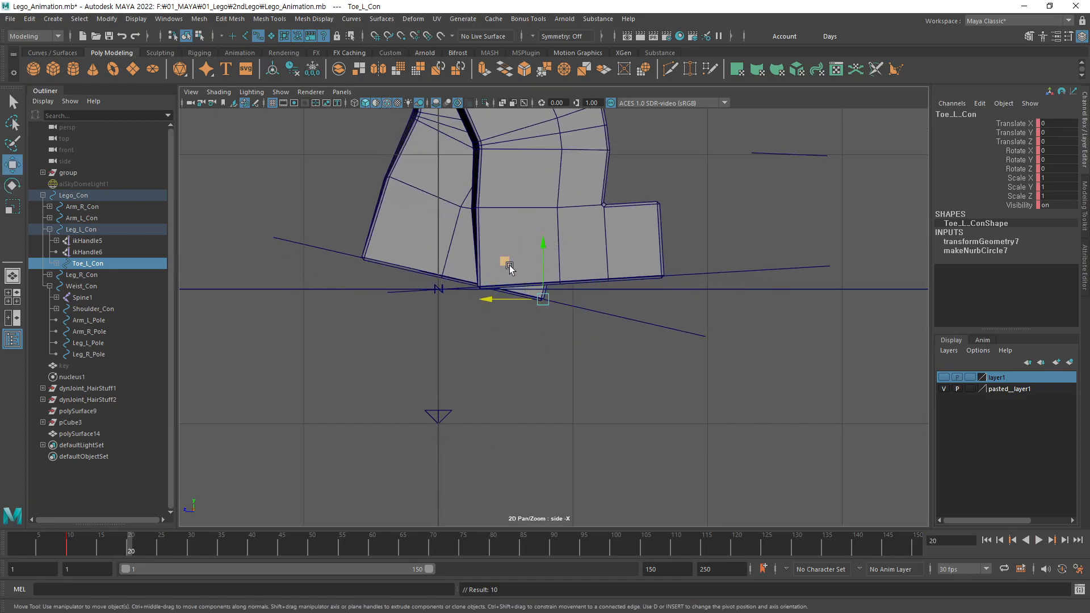
pyautogui.moveTo(542, 256); pyautogui.dragTo(539, 243)
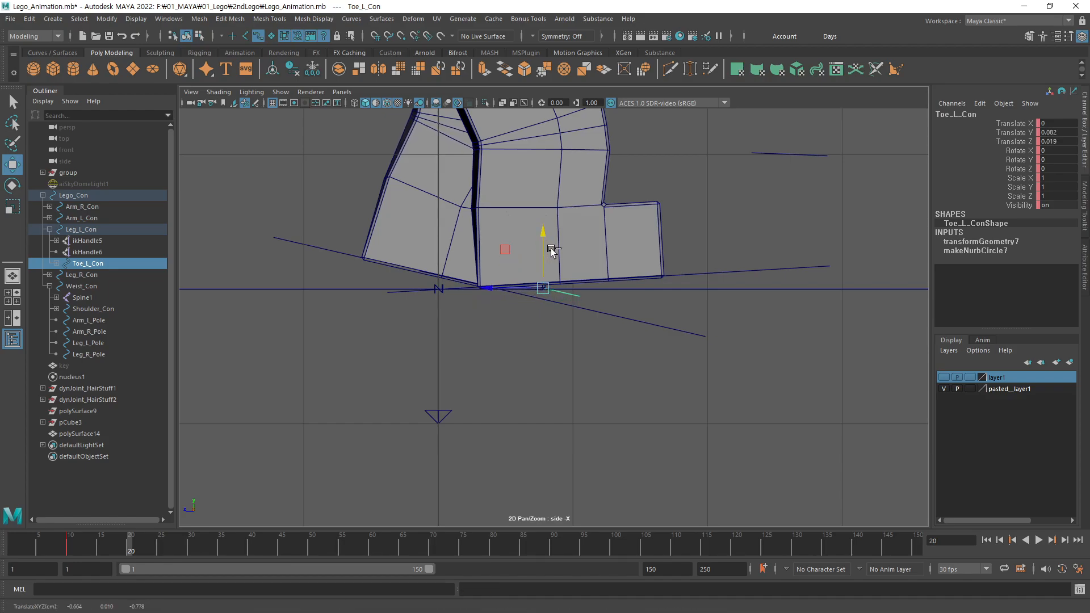
pyautogui.hotkey('ctrl', 'z')
pyautogui.hotkey('ctrl', 'z')
# Step: Raise Toe_L_Con at frame 25 to Translate Y 0.109 and Translate Z 0.034 so the toe meets the ground, and key it
pyautogui.moveTo(119, 549); pyautogui.dragTo(159, 547)
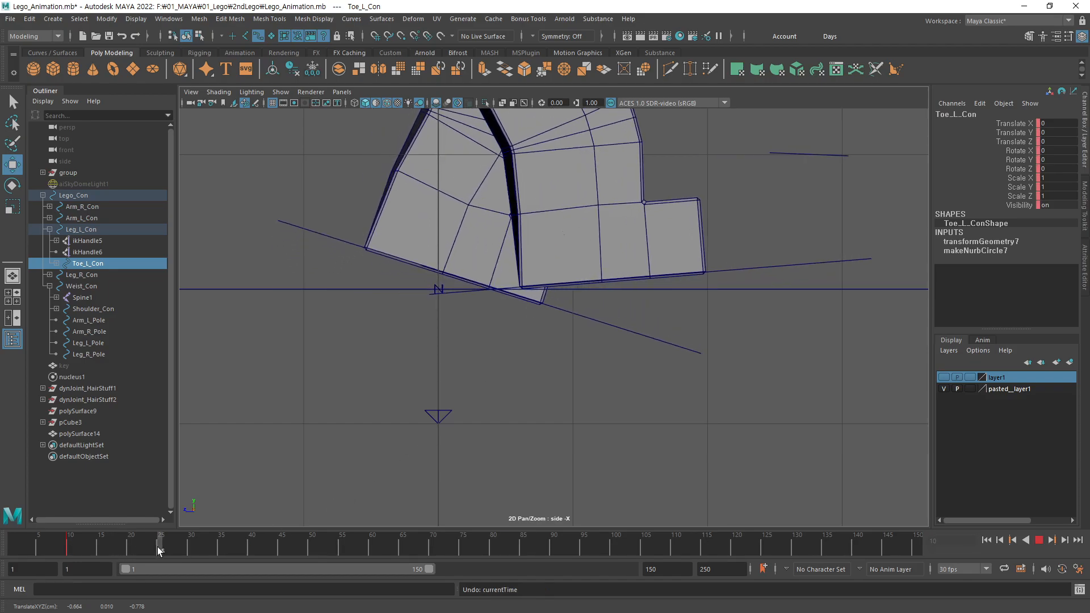
pyautogui.moveTo(542, 274); pyautogui.dragTo(540, 259)
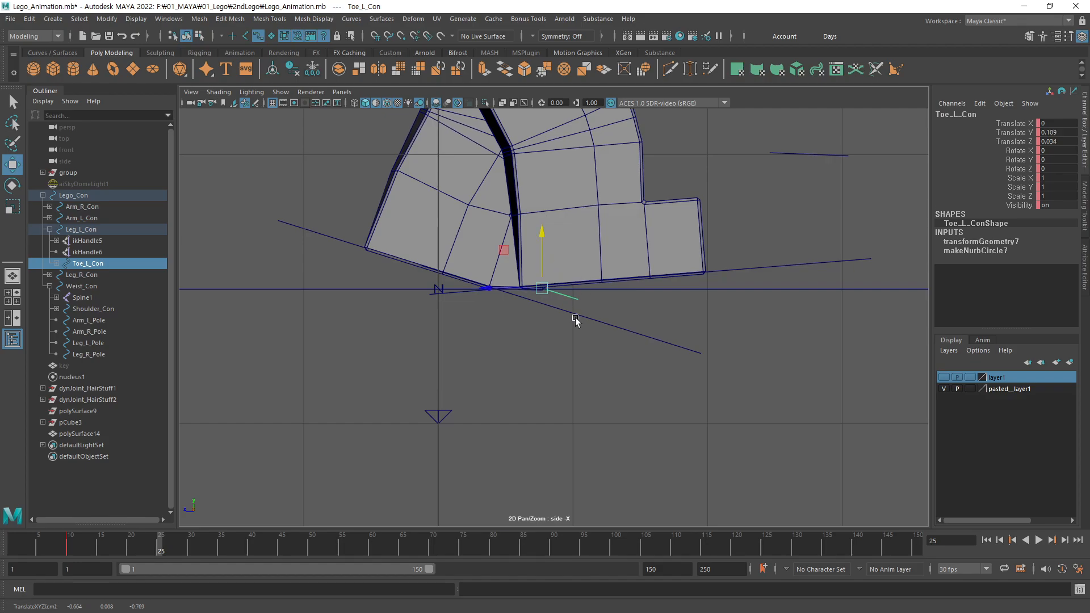
pyautogui.press('s')
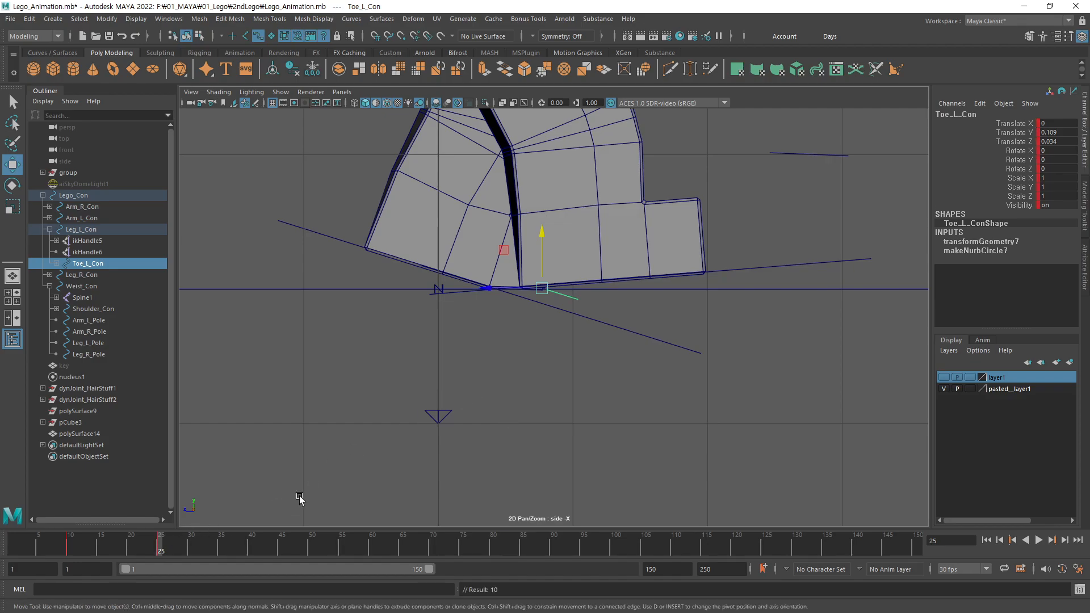
# Step: Play back the step between frames 10 and 25 with the whole figure in view to check the leg motion
pyautogui.keyDown('alt'); pyautogui.moveTo(562, 299); pyautogui.dragTo(554, 369, button='middle'); pyautogui.keyUp('alt')
pyautogui.moveTo(161, 549)
pyautogui.mouseDown()
pyautogui.moveTo(66, 552)
pyautogui.moveTo(182, 550)
pyautogui.moveTo(58, 544)
pyautogui.moveTo(192, 551)
pyautogui.moveTo(43, 564)
pyautogui.moveTo(188, 550)
pyautogui.moveTo(51, 562)
pyautogui.moveTo(161, 560)
pyautogui.mouseUp()
pyautogui.keyDown('alt'); pyautogui.moveTo(605, 279); pyautogui.dragTo(598, 436, button='middle'); pyautogui.keyUp('alt')
pyautogui.keyDown('alt'); pyautogui.moveTo(599, 436); pyautogui.dragTo(516, 439, button='right'); pyautogui.keyUp('alt')
pyautogui.keyDown('alt'); pyautogui.moveTo(517, 439); pyautogui.dragTo(506, 444, button='middle'); pyautogui.keyUp('alt')
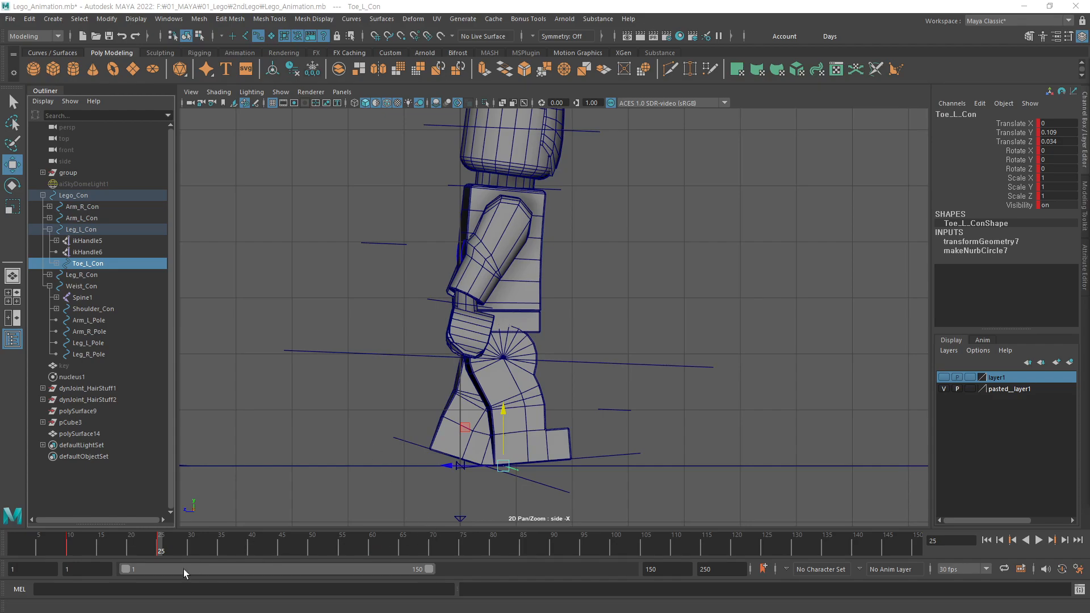
pyautogui.hotkey('alt', 'v')
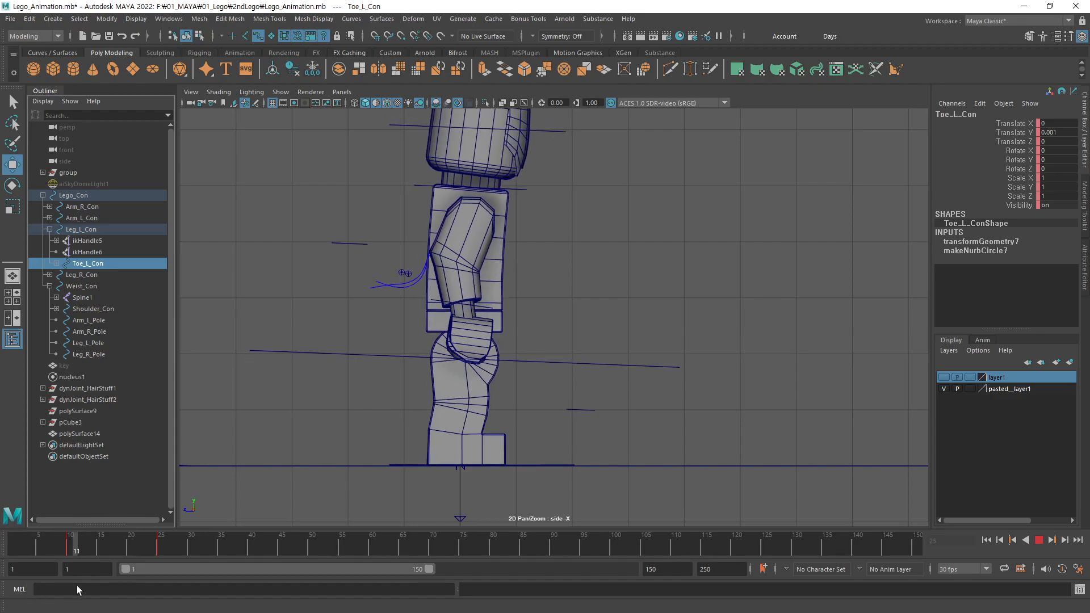
pyautogui.hotkey('alt', 'v')
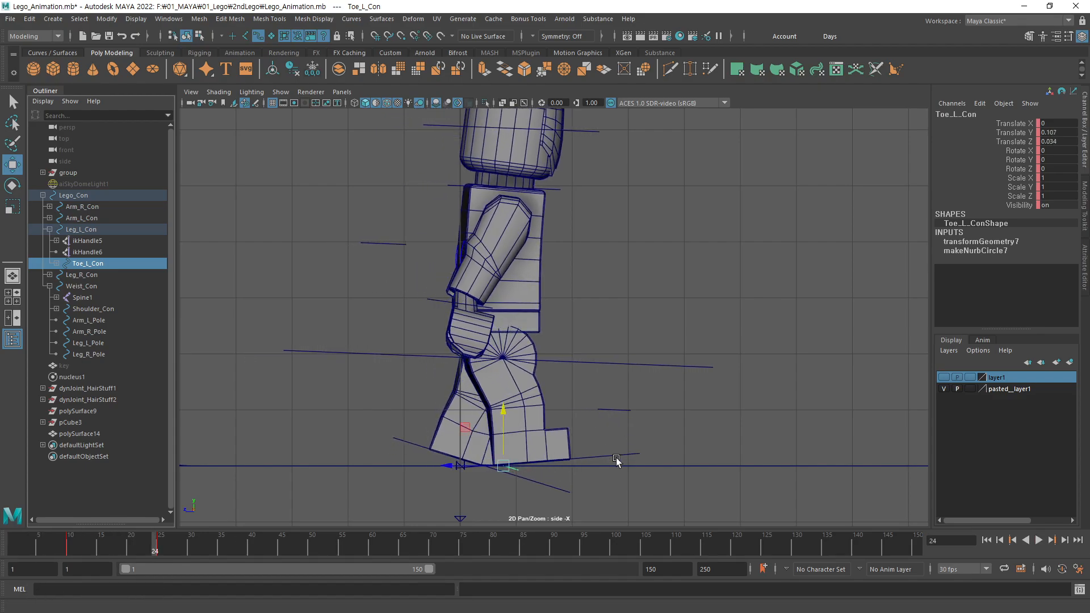
# Step: Select Leg_R_Con, the right leg control, and go to frame 17, about midway between its keys
pyautogui.click(552, 458)
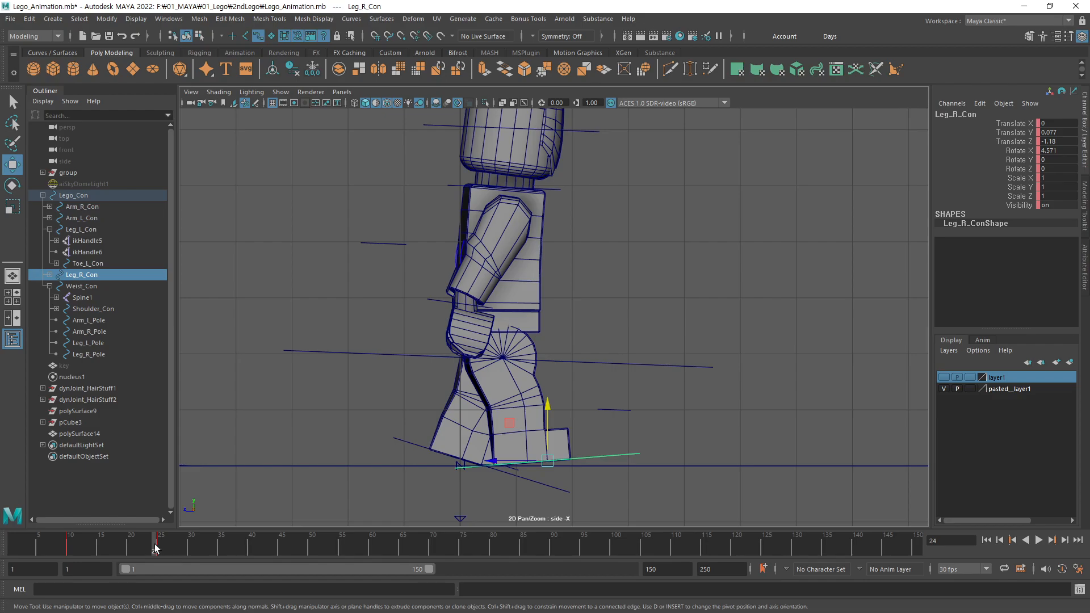
pyautogui.moveTo(156, 548)
pyautogui.mouseDown()
pyautogui.moveTo(59, 557)
pyautogui.moveTo(158, 564)
pyautogui.mouseUp()
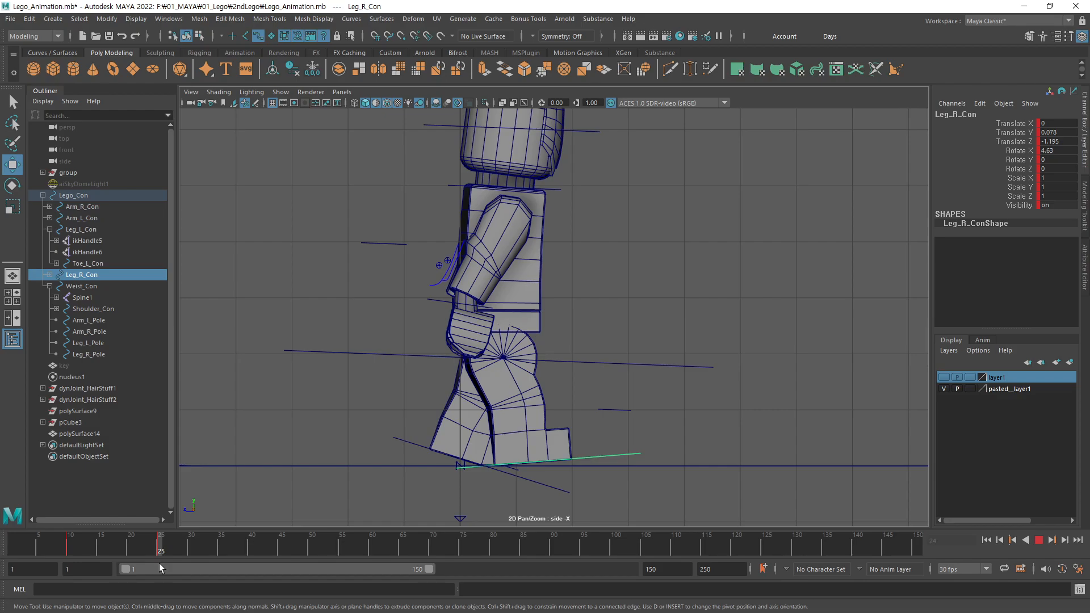
pyautogui.moveTo(159, 563)
pyautogui.mouseDown()
pyautogui.moveTo(31, 570)
pyautogui.moveTo(111, 564)
pyautogui.mouseUp()
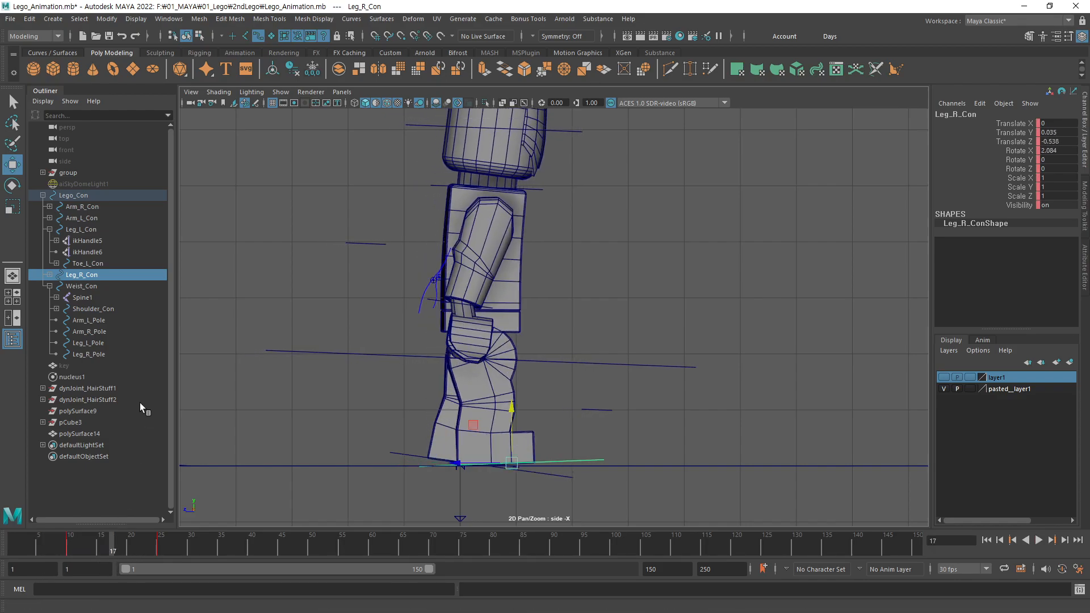
pyautogui.moveTo(111, 550)
pyautogui.mouseDown()
pyautogui.moveTo(71, 559)
pyautogui.moveTo(113, 559)
pyautogui.mouseUp()
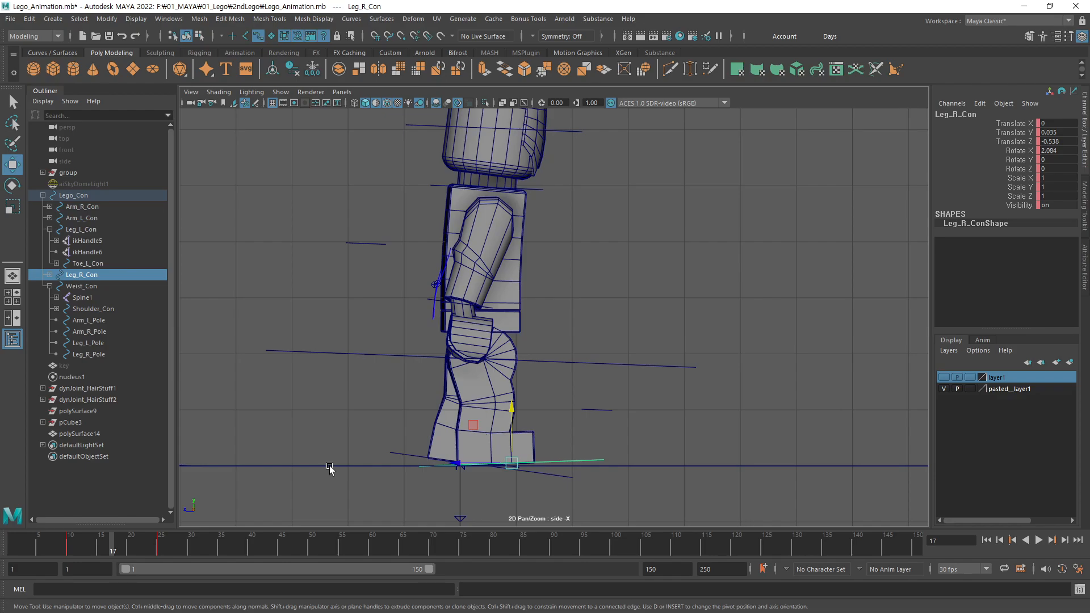
pyautogui.keyDown('alt'); pyautogui.moveTo(513, 453); pyautogui.dragTo(554, 365, button='middle'); pyautogui.keyUp('alt')
pyautogui.keyDown('alt'); pyautogui.moveTo(574, 368); pyautogui.dragTo(875, 349, button='right'); pyautogui.keyUp('alt')
pyautogui.keyDown('alt'); pyautogui.moveTo(532, 419); pyautogui.dragTo(538, 390, button='middle'); pyautogui.keyUp('alt')
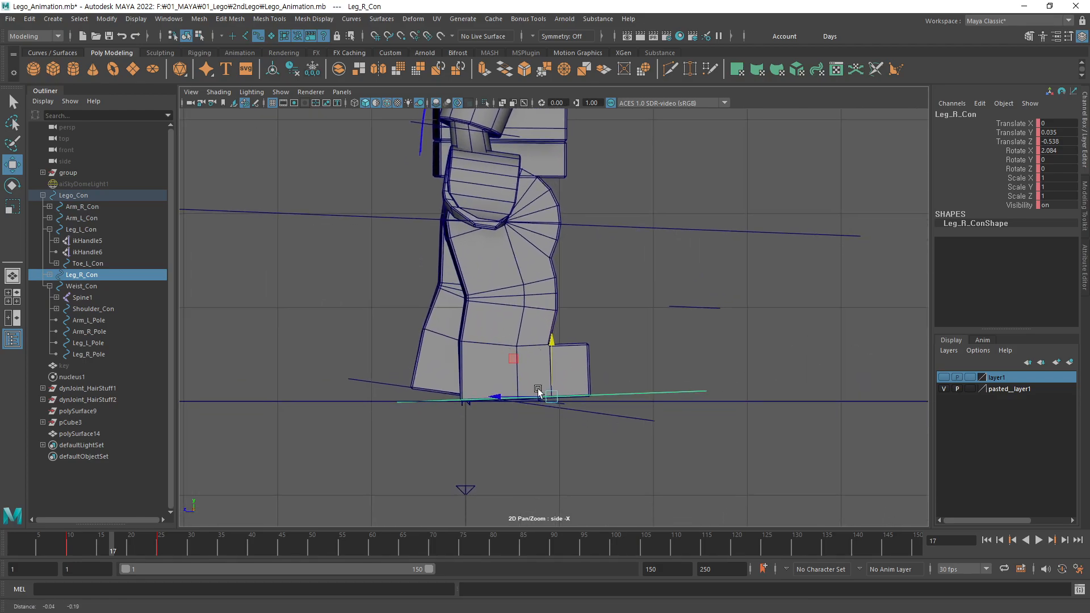
pyautogui.keyDown('alt'); pyautogui.moveTo(538, 390); pyautogui.dragTo(730, 369, button='right'); pyautogui.keyUp('alt')
pyautogui.keyDown('alt'); pyautogui.moveTo(730, 370); pyautogui.dragTo(564, 404, button='middle'); pyautogui.keyUp('alt')
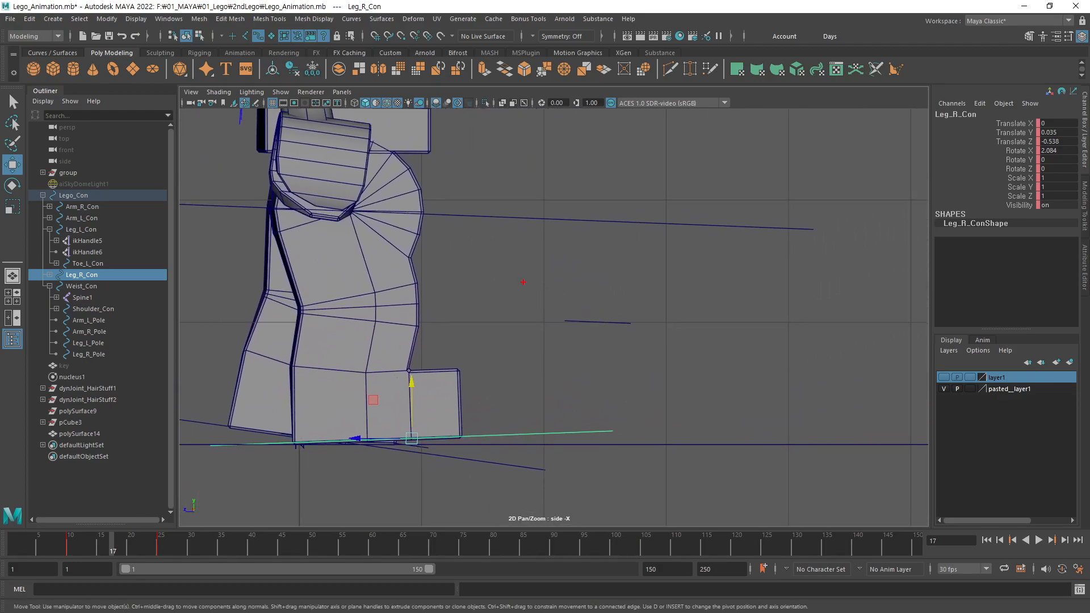
pyautogui.moveTo(469, 280); pyautogui.dragTo(577, 274)
pyautogui.press('e')
pyautogui.moveTo(479, 154); pyautogui.dragTo(629, 153)
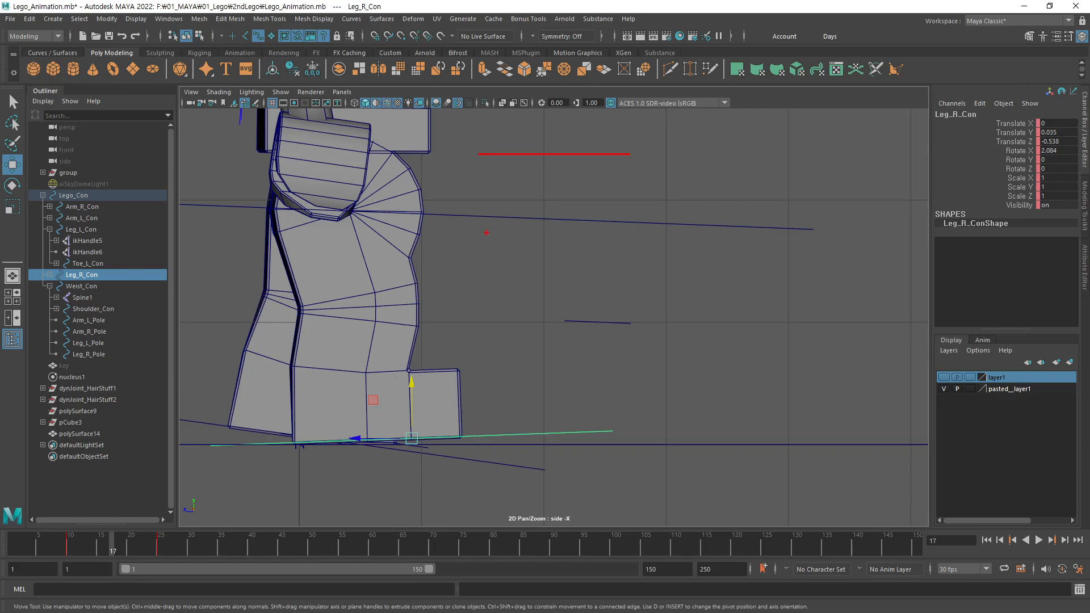
pyautogui.moveTo(486, 232)
pyautogui.mouseDown()
pyautogui.moveTo(564, 267)
pyautogui.moveTo(631, 266)
pyautogui.mouseUp()
pyautogui.moveTo(598, 362); pyautogui.dragTo(629, 364)
pyautogui.moveTo(492, 457); pyautogui.dragTo(630, 417)
pyautogui.moveTo(497, 507); pyautogui.dragTo(645, 506)
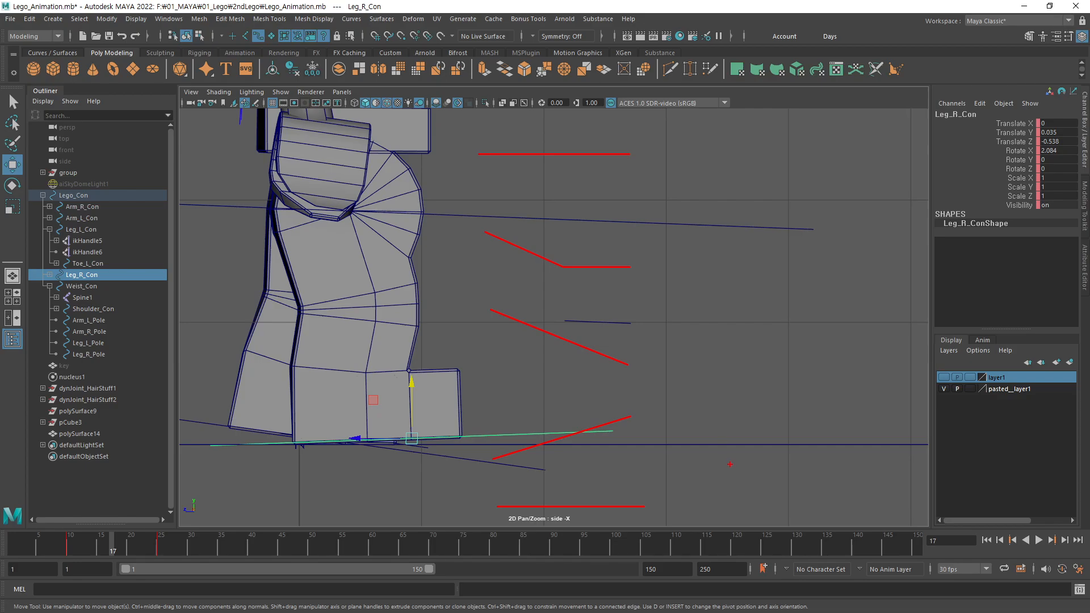
pyautogui.moveTo(730, 472); pyautogui.dragTo(731, 148)
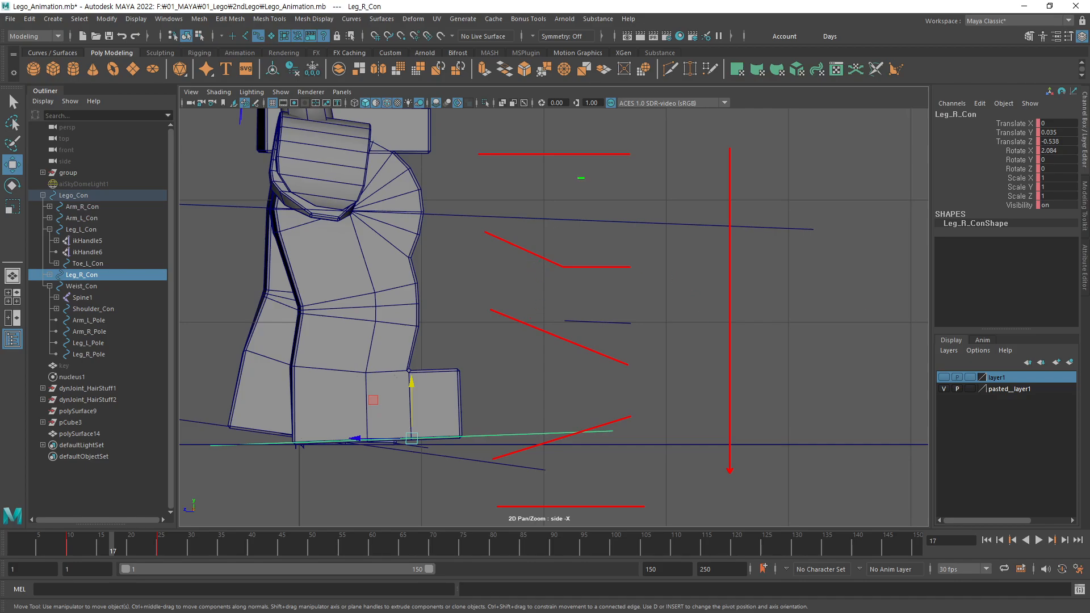
pyautogui.moveTo(578, 178); pyautogui.dragTo(600, 182)
pyautogui.moveTo(579, 271)
pyautogui.mouseDown()
pyautogui.moveTo(574, 242)
pyautogui.moveTo(584, 273)
pyautogui.mouseUp()
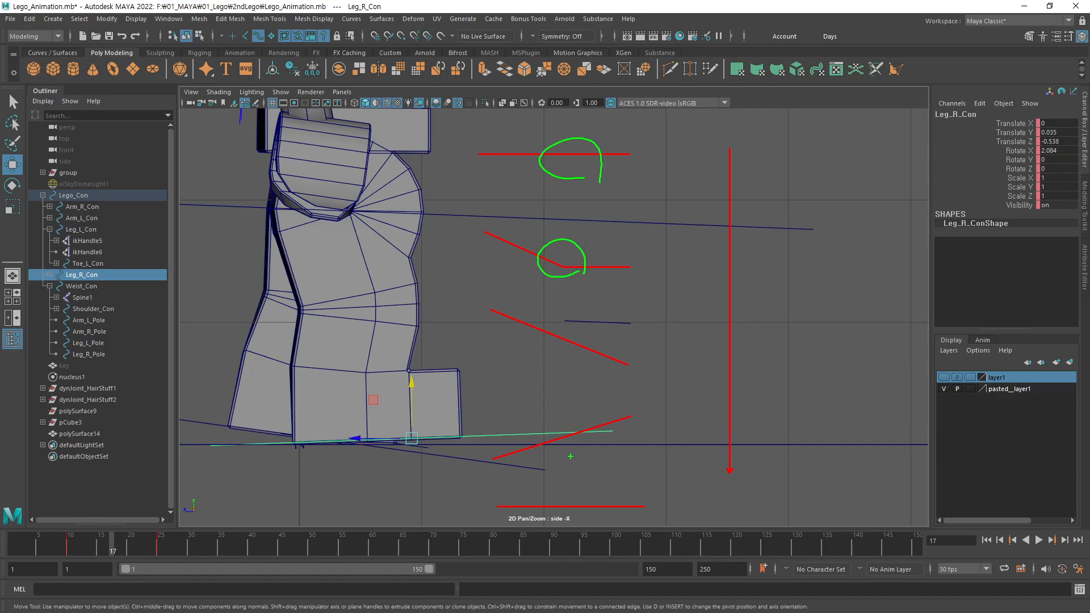
pyautogui.moveTo(576, 452); pyautogui.dragTo(579, 454)
pyautogui.moveTo(589, 511); pyautogui.dragTo(590, 496)
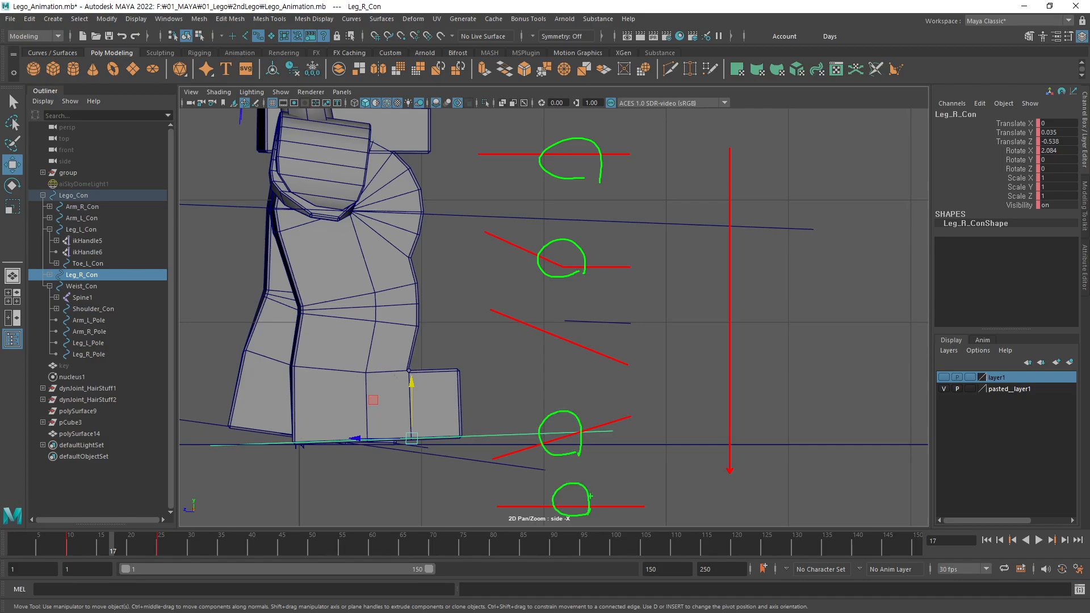
pyautogui.hotkey('ctrl', 'z')
pyautogui.moveTo(859, 492); pyautogui.dragTo(668, 493)
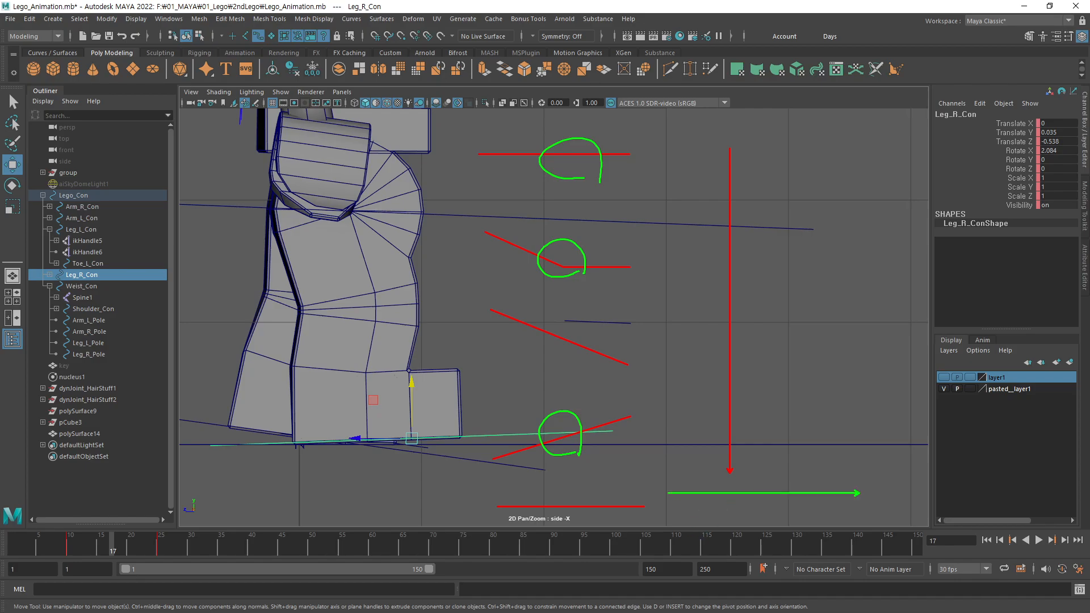
pyautogui.moveTo(473, 293); pyautogui.dragTo(648, 383)
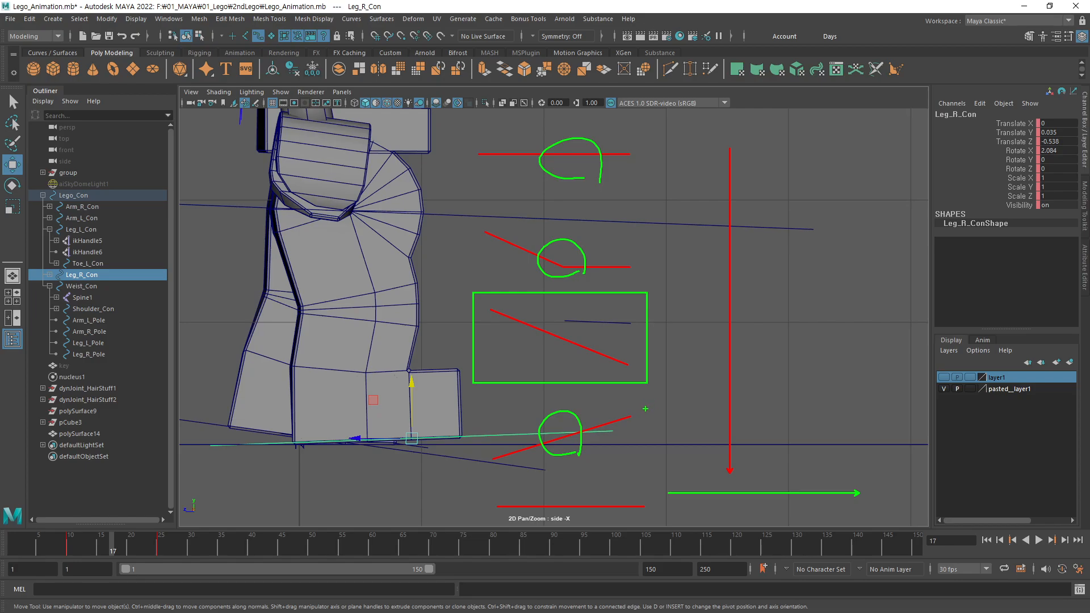
pyautogui.press('Escape')
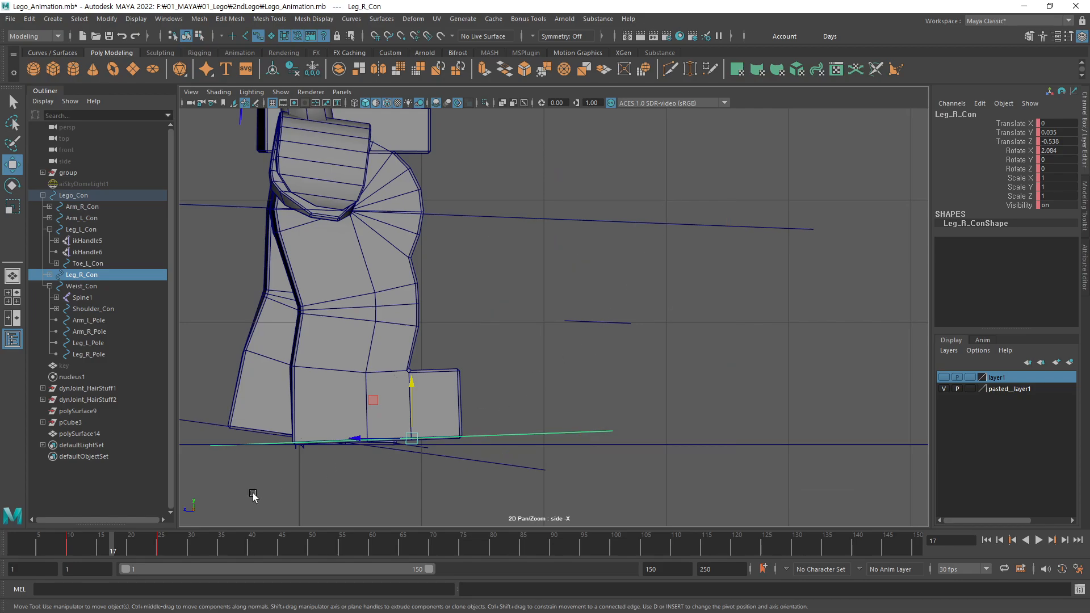
# Step: Lift Leg_R_Con at frame 17 to Translate Y 0.067, tilt its toe down to Rotate X -7.709, and key it
pyautogui.moveTo(413, 387)
pyautogui.mouseDown()
pyautogui.moveTo(413, 375)
pyautogui.moveTo(450, 394)
pyautogui.moveTo(411, 382)
pyautogui.mouseUp()
pyautogui.hotkey('ctrl', 'z')
pyautogui.press('e')
pyautogui.press('w')
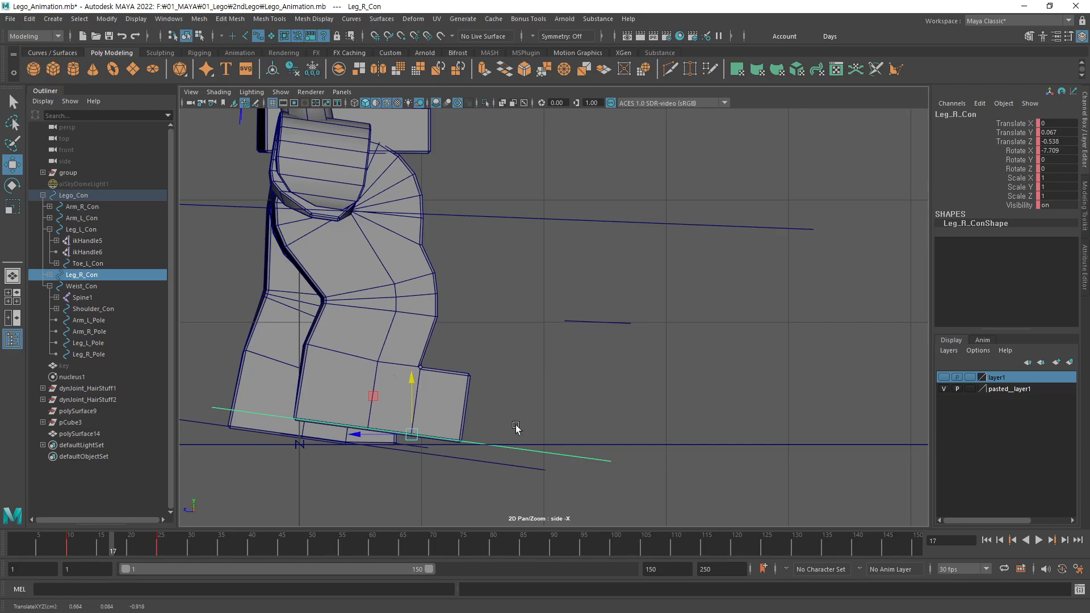
pyautogui.press('s')
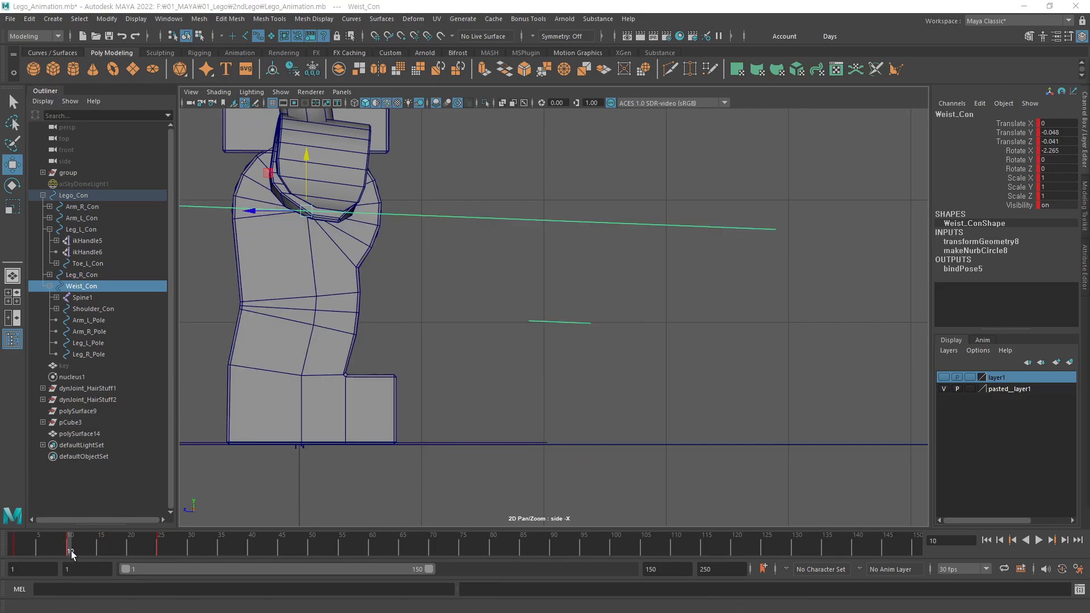
# Step: Scrub Weist_Con's motion from frame 10 to 25, returning to frame 17
pyautogui.moveTo(72, 549); pyautogui.dragTo(160, 606)
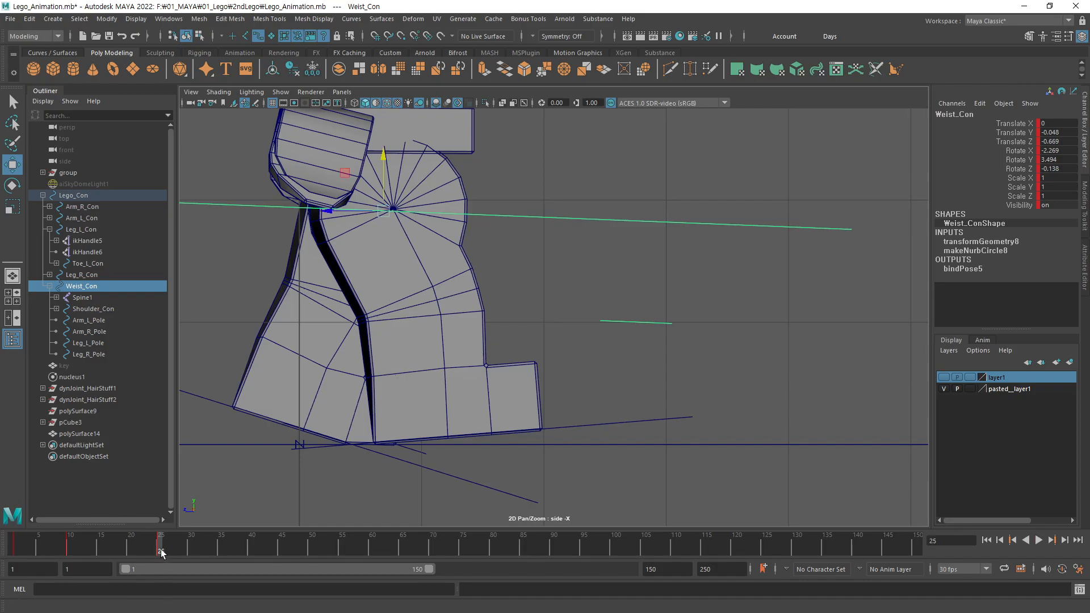
pyautogui.moveTo(640, 181); pyautogui.dragTo(688, 239)
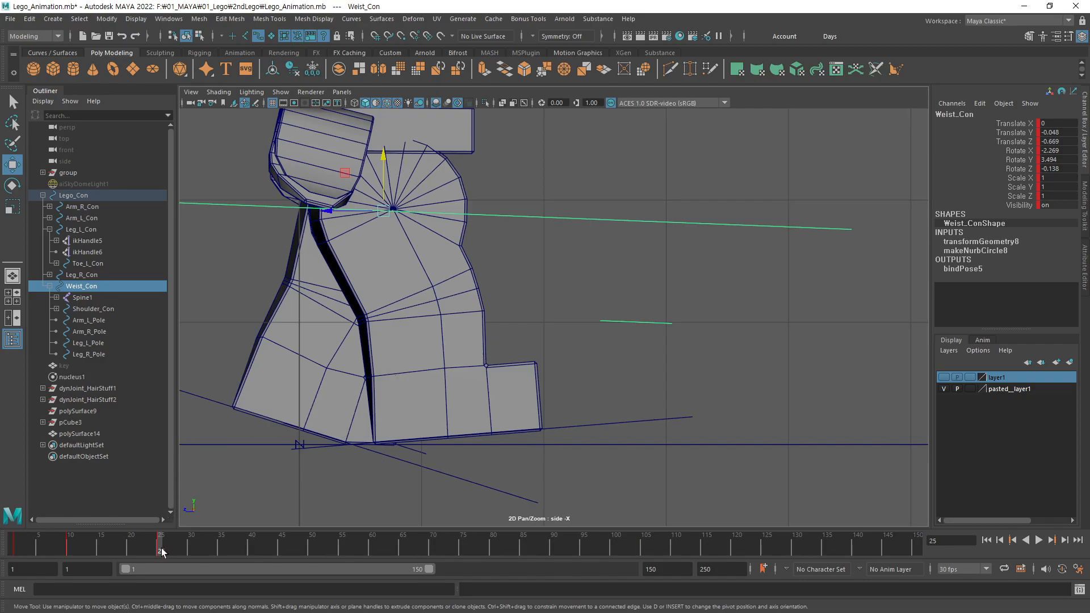
pyautogui.moveTo(161, 547); pyautogui.dragTo(110, 557)
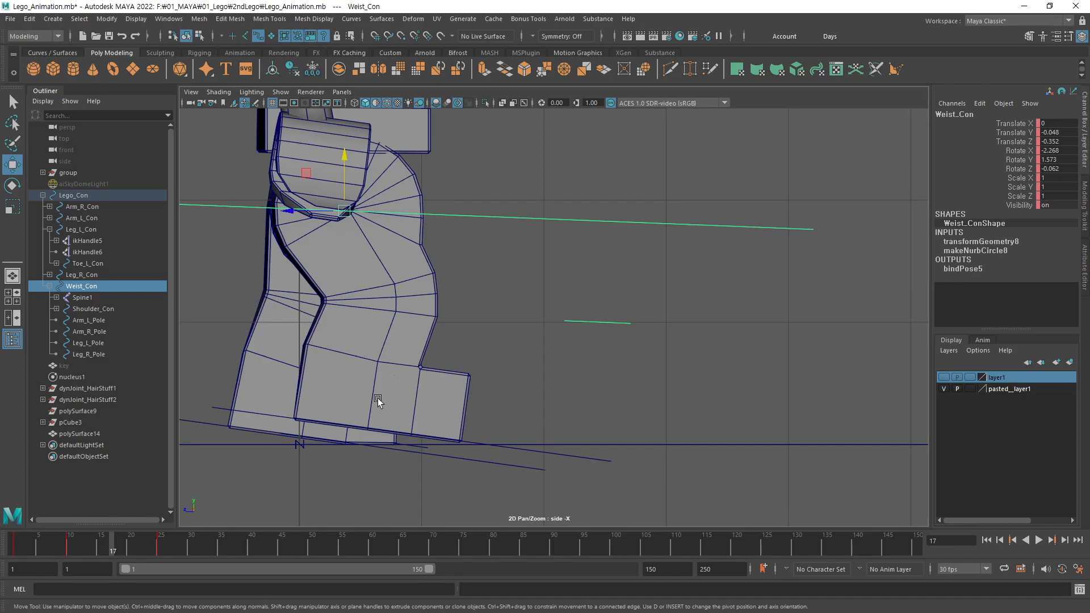
# Step: Tilt Weist_Con sideways at frame 17 to Rotate X -2.188, Y 1.683 and Z 2.783, key it, and scrub to frame 25
pyautogui.keyDown('alt'); pyautogui.moveTo(385, 314); pyautogui.dragTo(550, 363, button='middle'); pyautogui.keyUp('alt')
pyautogui.press('e')
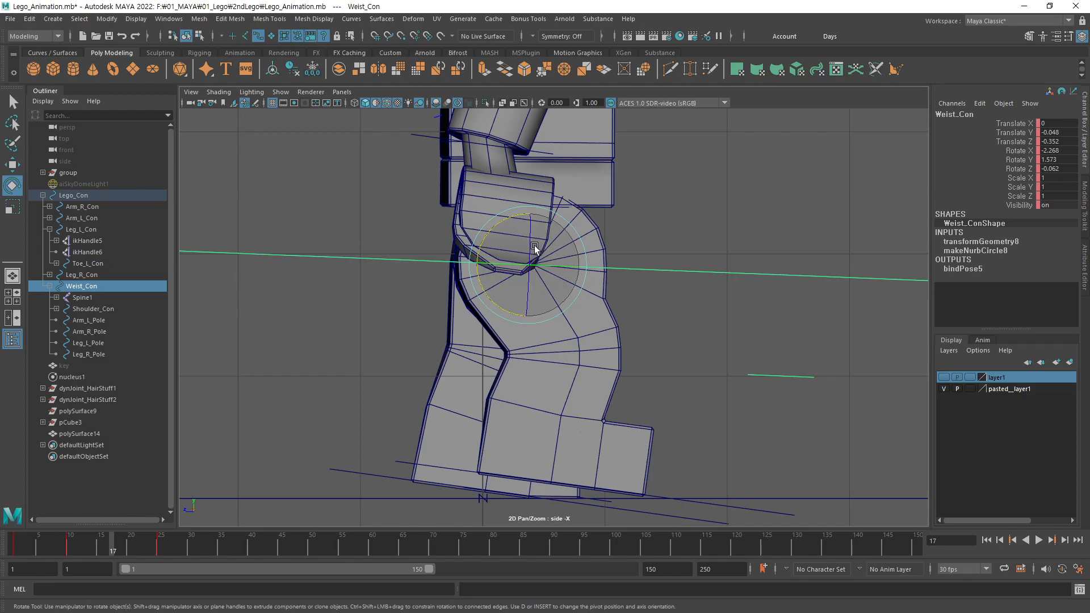
pyautogui.moveTo(538, 262); pyautogui.dragTo(532, 248)
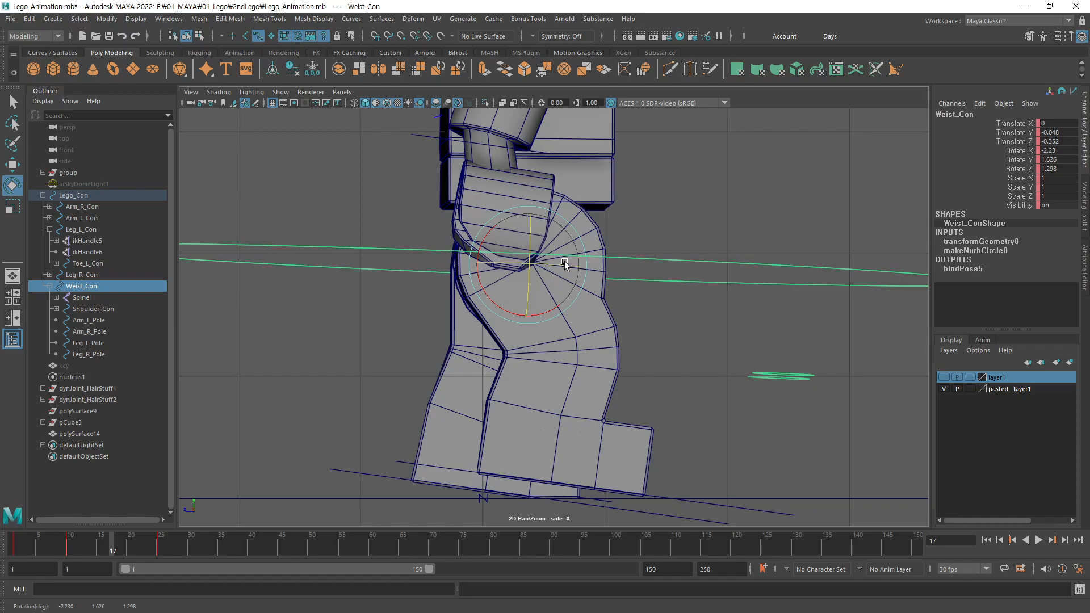
pyautogui.moveTo(528, 294)
pyautogui.mouseDown()
pyautogui.moveTo(535, 250)
pyautogui.moveTo(527, 291)
pyautogui.mouseUp()
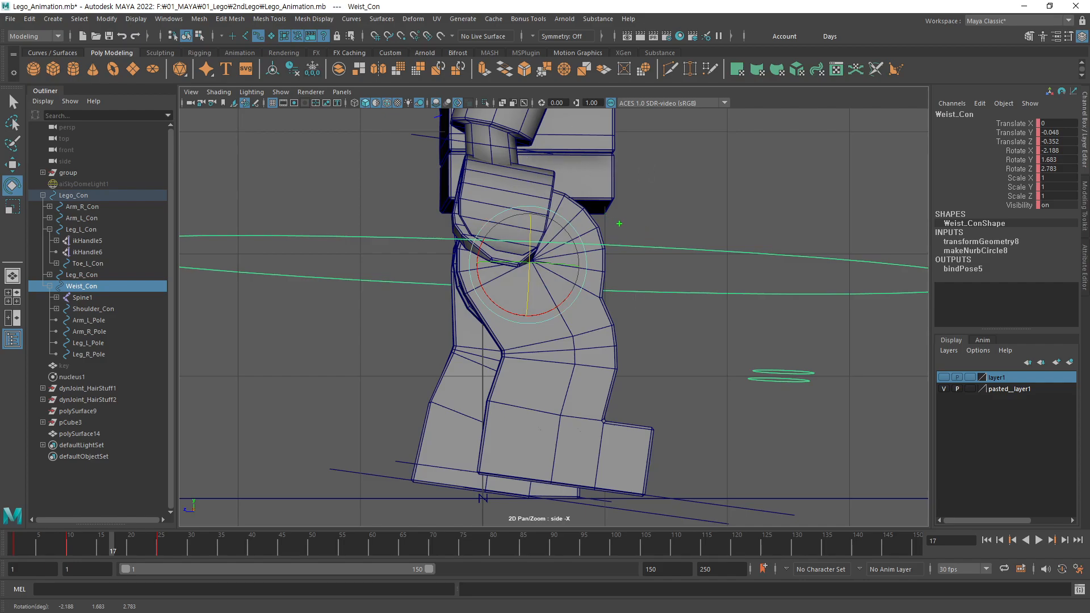
pyautogui.moveTo(610, 229); pyautogui.dragTo(628, 212)
pyautogui.press('Escape')
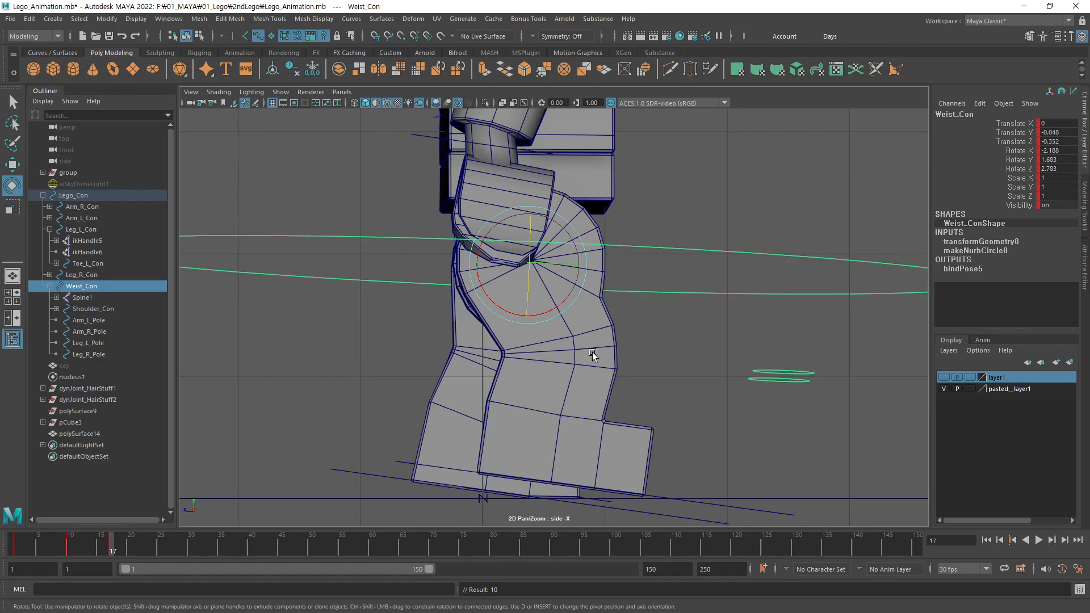
pyautogui.moveTo(113, 546); pyautogui.dragTo(157, 574)
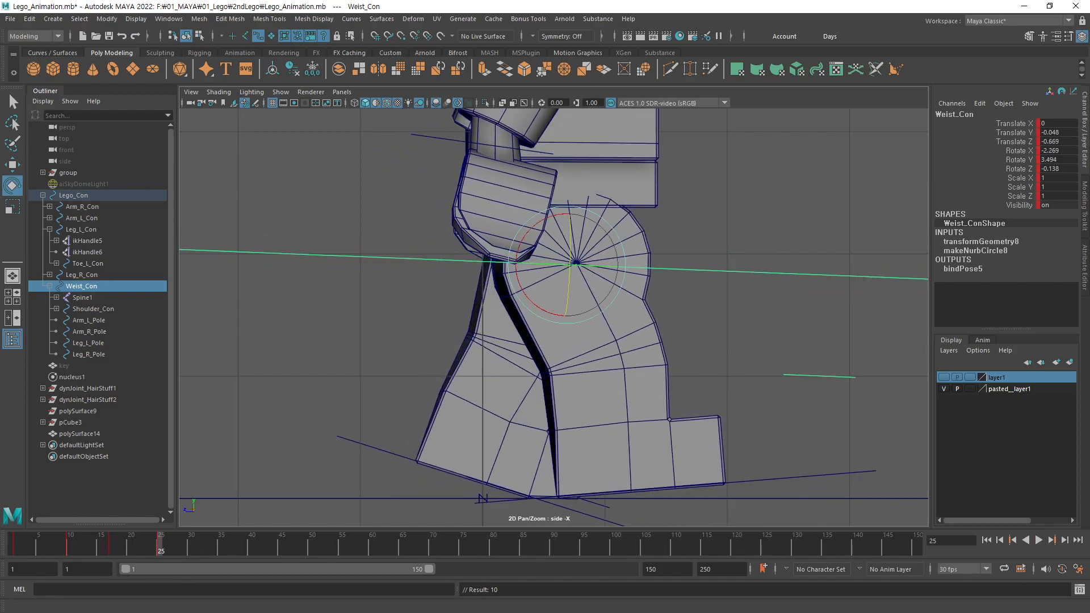